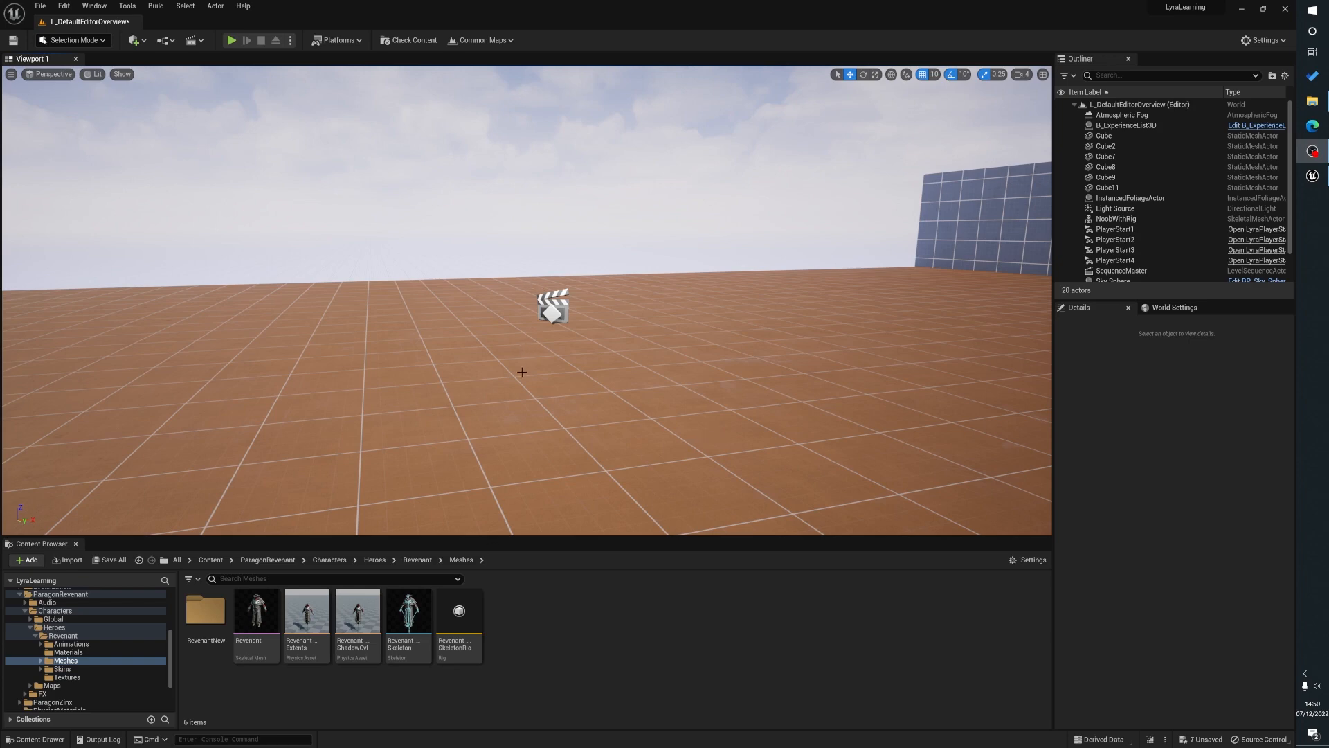
Place the Revenant skeletal mesh on the open floor of the level
right_click_drag(607, 369, 575, 378)
key("w")
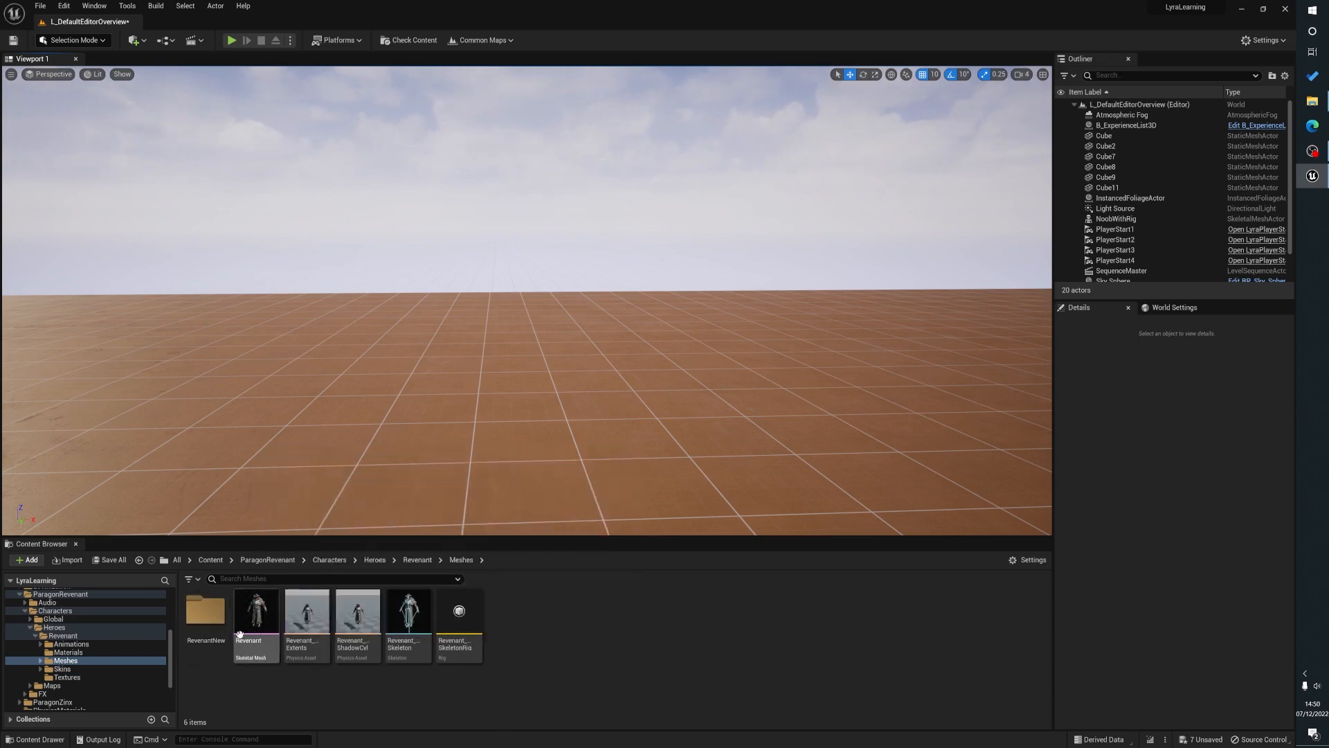
mouse_move(253, 632)
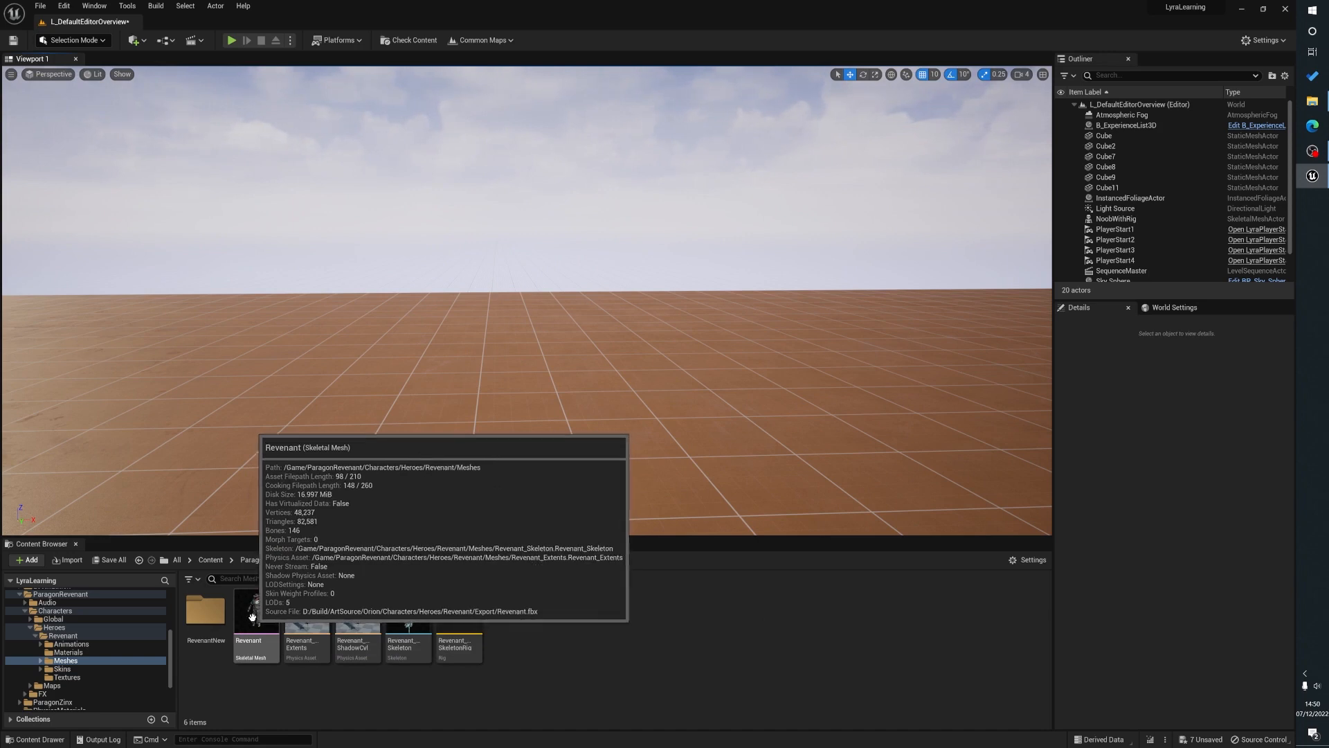
left_click(255, 615)
left_click_drag(599, 472, 439, 404)
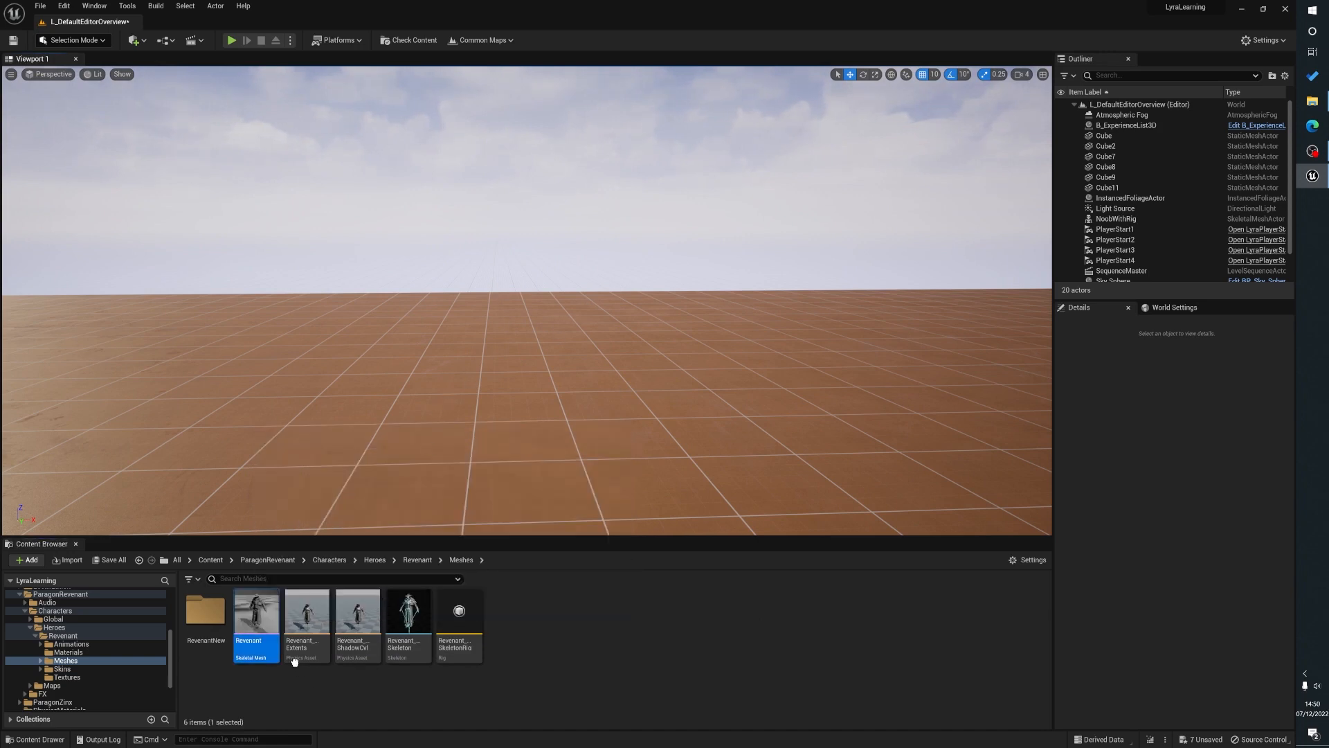
Open the Meshes folder of the Zinx hero under Content/ParagonZinx/Characters/Heroes
left_click(209, 559)
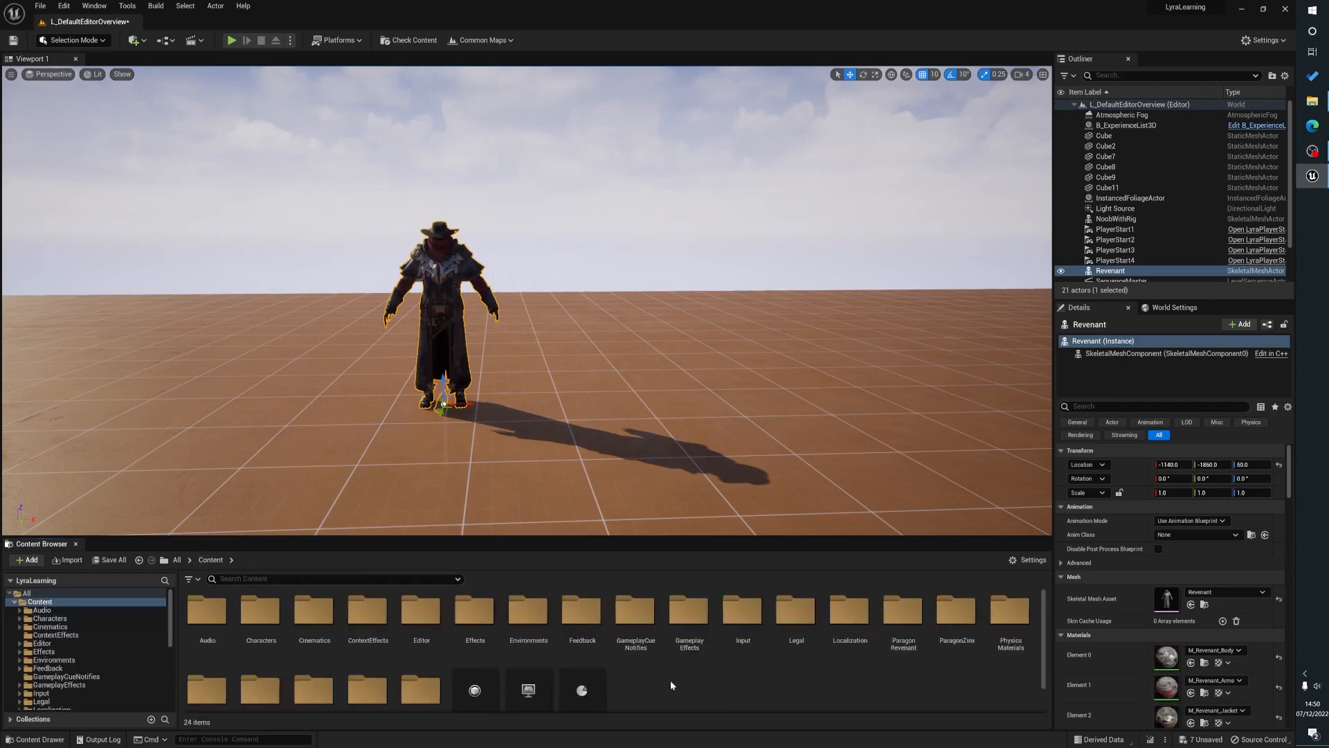
double_click(955, 642)
double_click(258, 643)
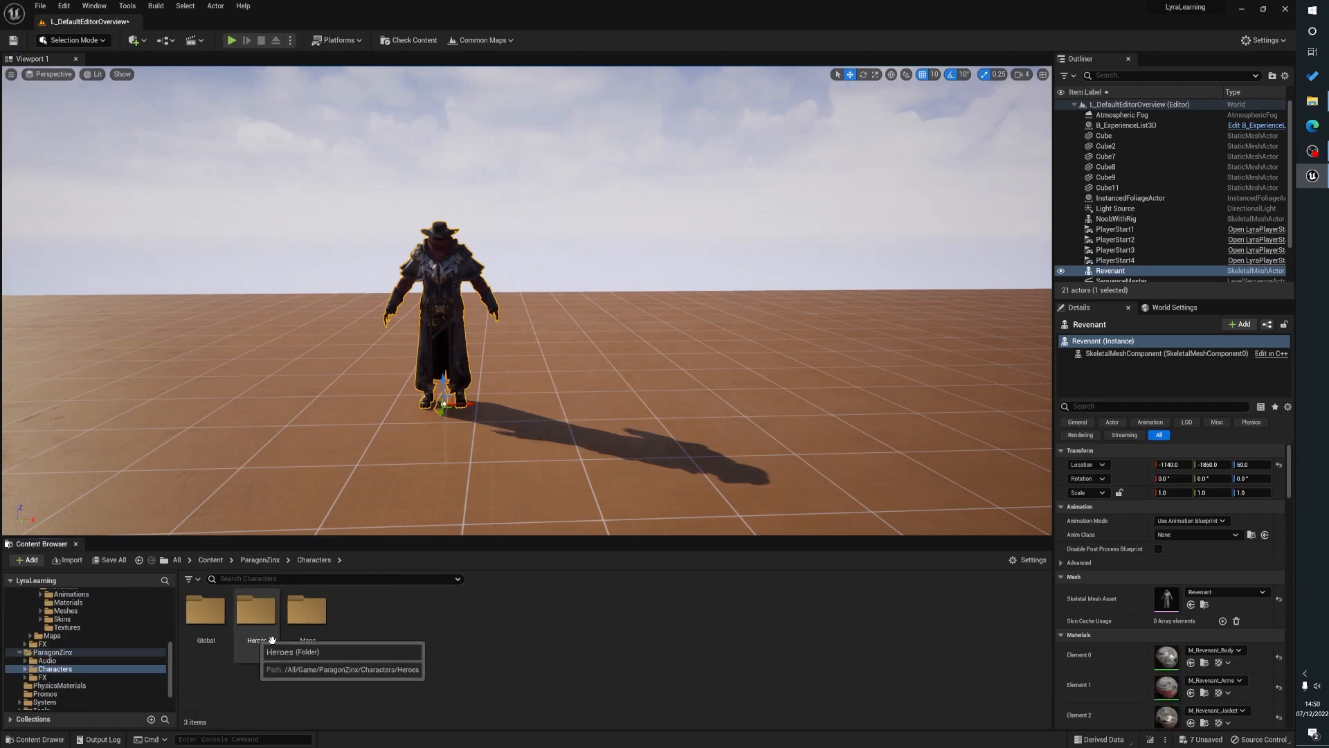
double_click(254, 635)
double_click(205, 611)
double_click(257, 610)
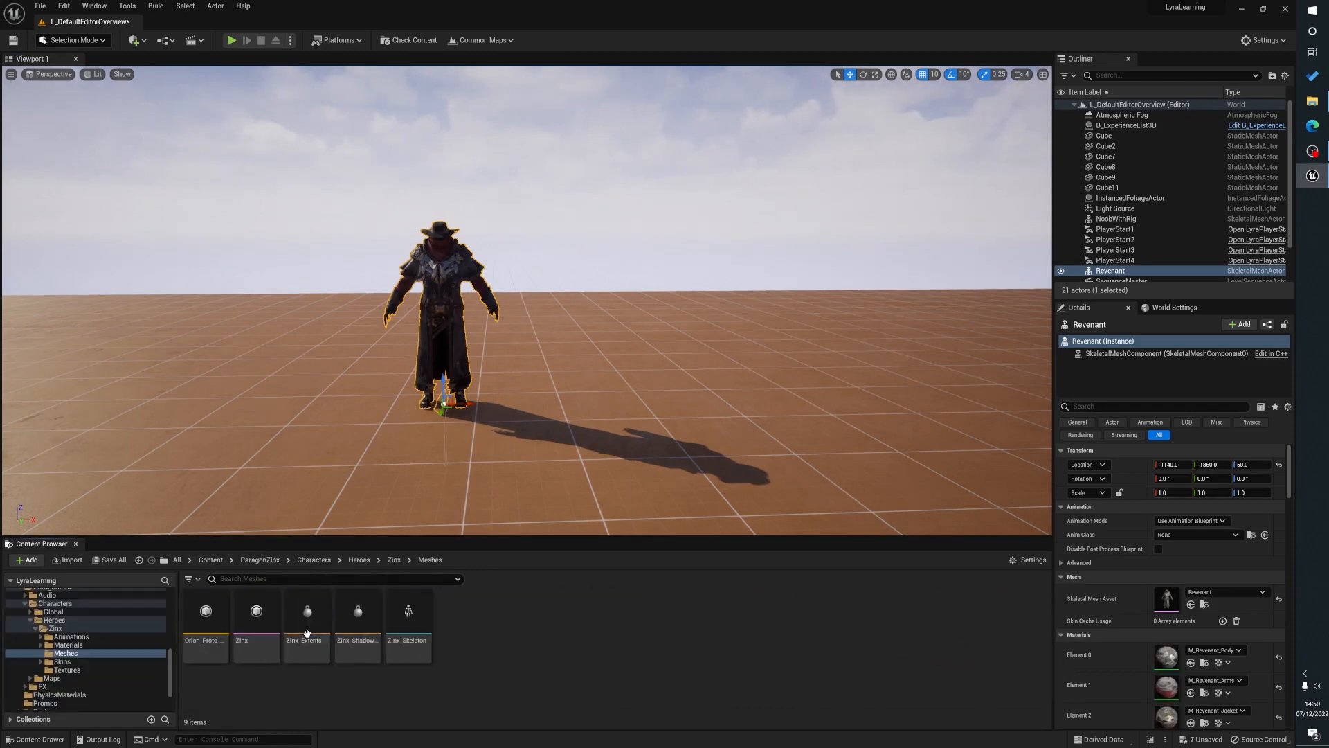
Place the Zinx skeletal mesh in the level beside the Revenant character
left_click(262, 635)
mouse_move(671, 399)
left_mouse_down()
mouse_move(693, 405)
mouse_move(574, 418)
mouse_move(693, 383)
mouse_move(685, 401)
left_mouse_up()
key("a")
right_click_drag(568, 389, 555, 416)
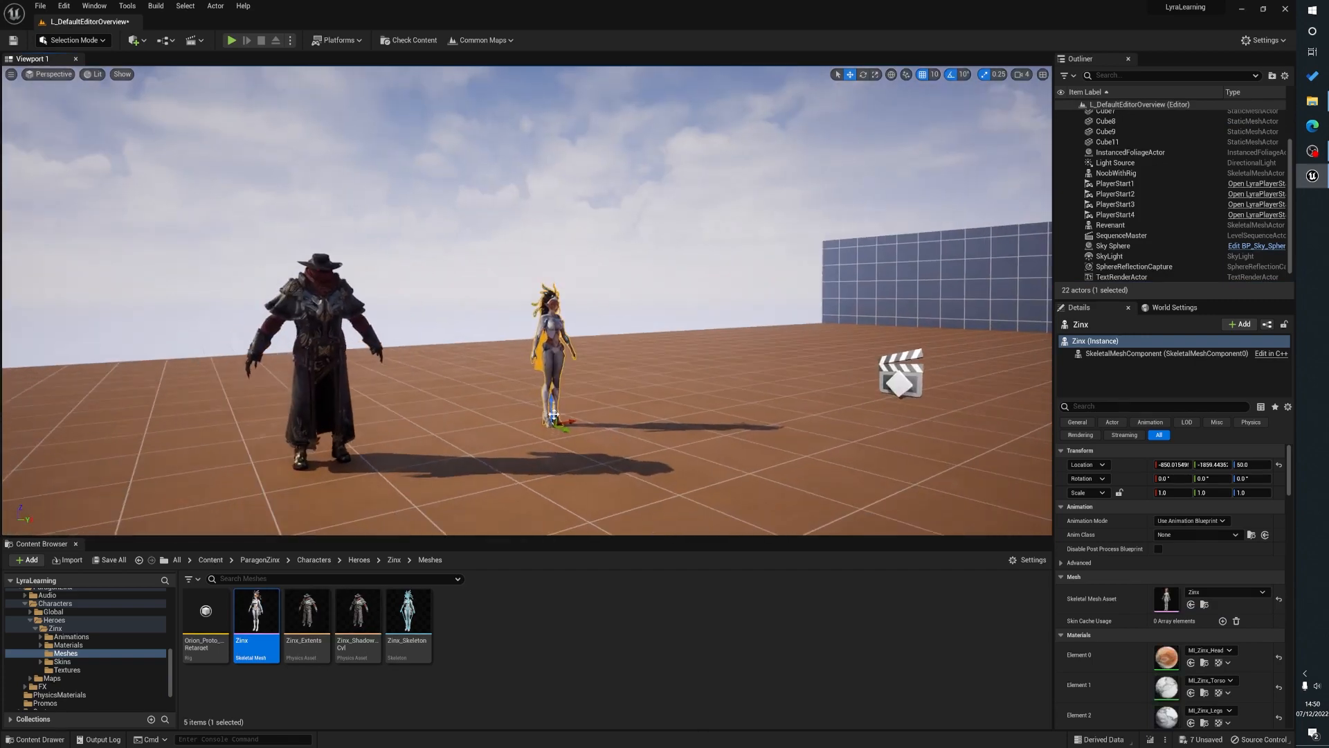
Create a master level sequence named JoeSequenceMaster without replacing the existing SequenceMaster
left_click(198, 42)
left_click(236, 81)
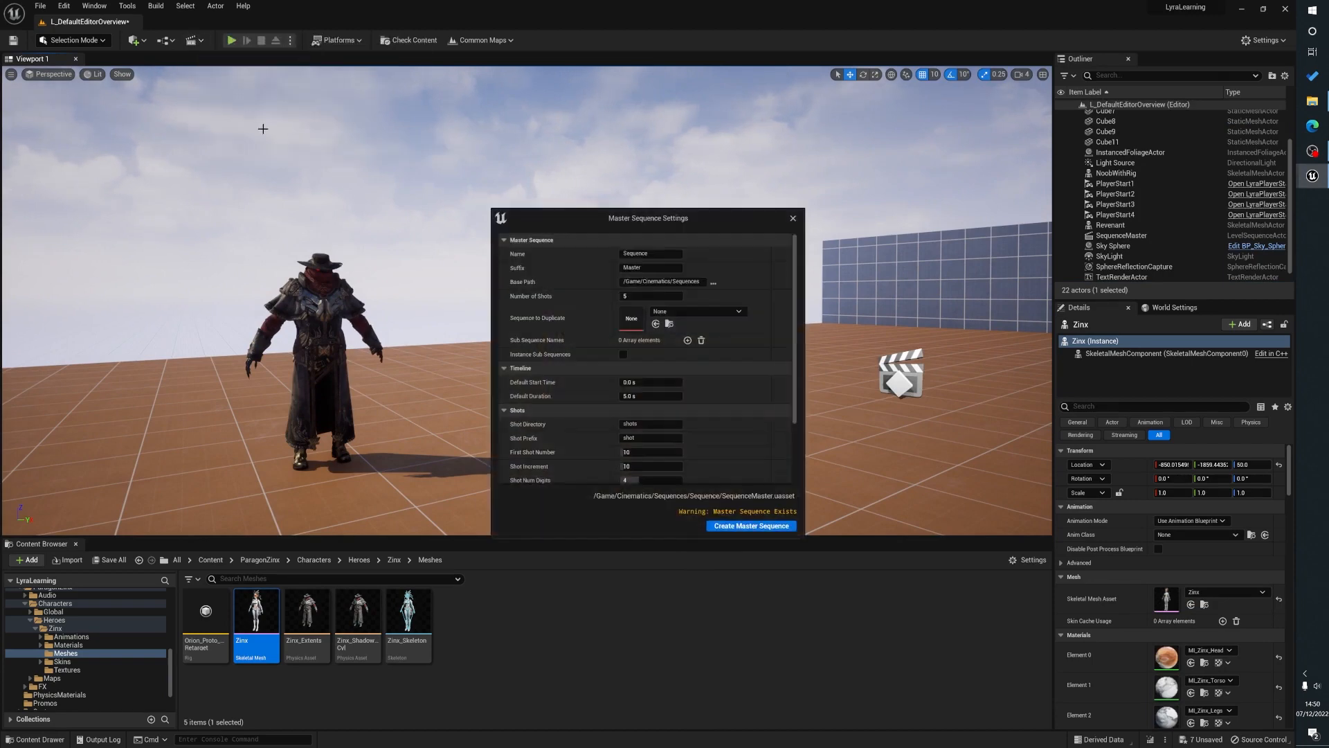
left_click(752, 525)
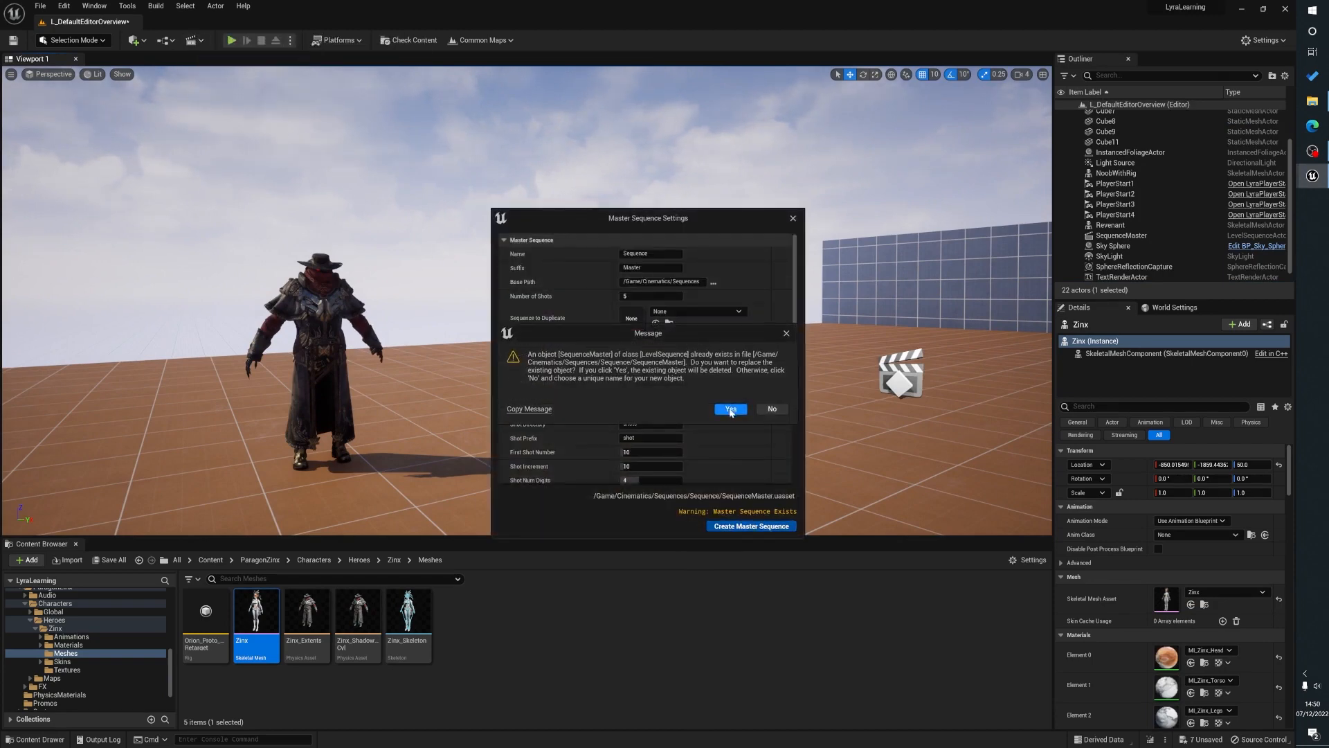
left_click(731, 410)
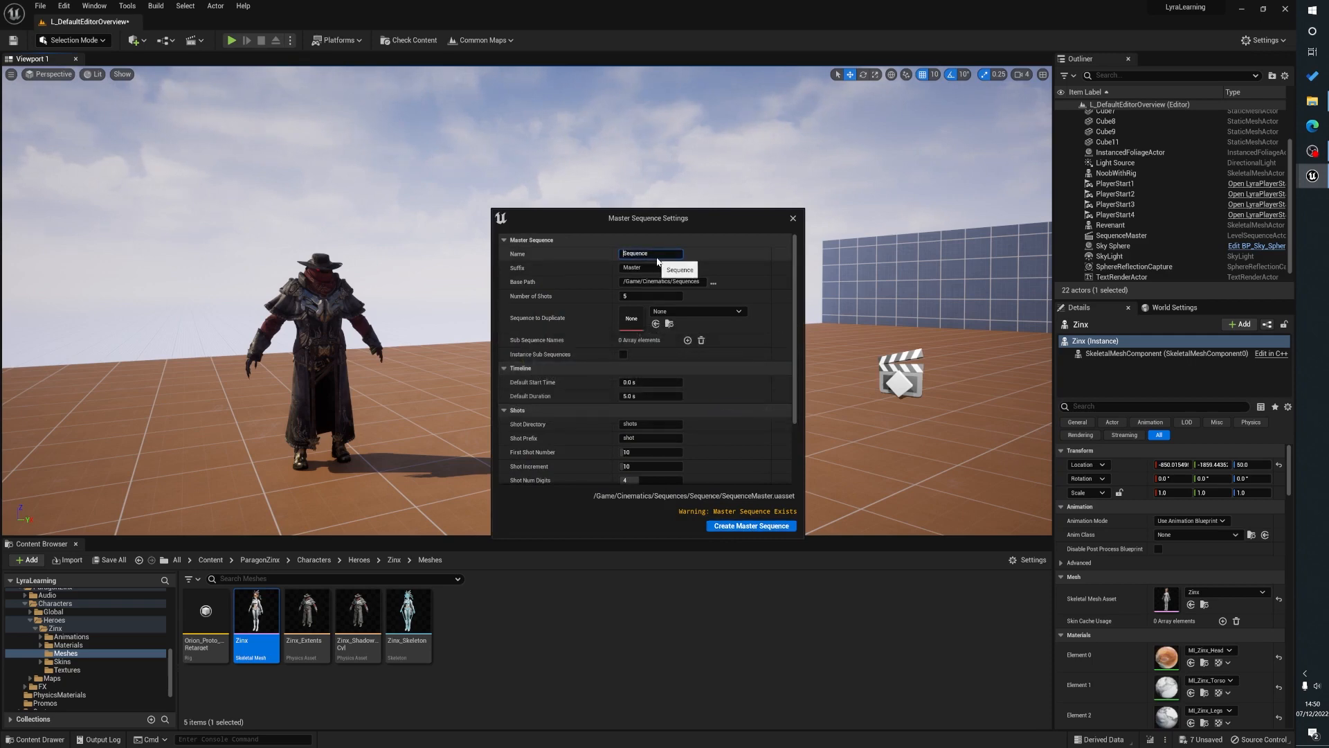
left_click(751, 526)
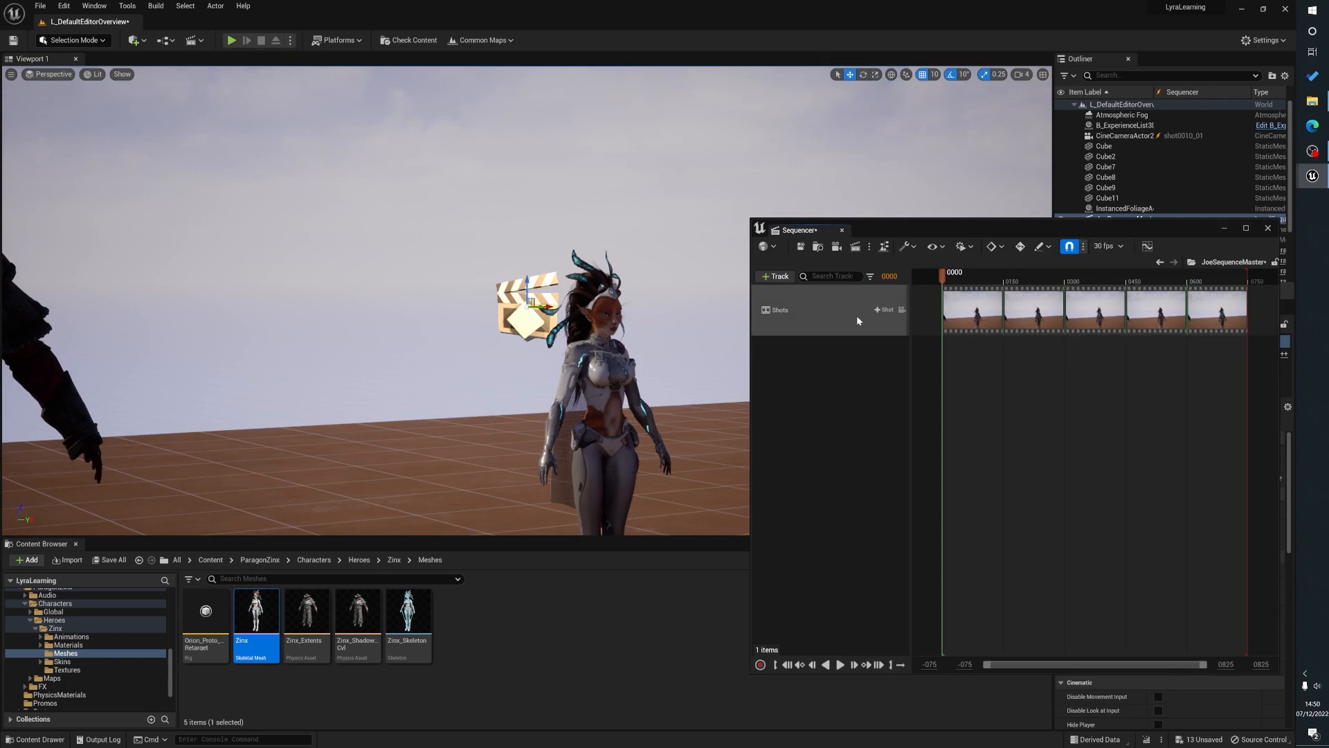
Delete the Shots track from the sequence and create a new cine camera as the current camera cut
left_click(824, 316)
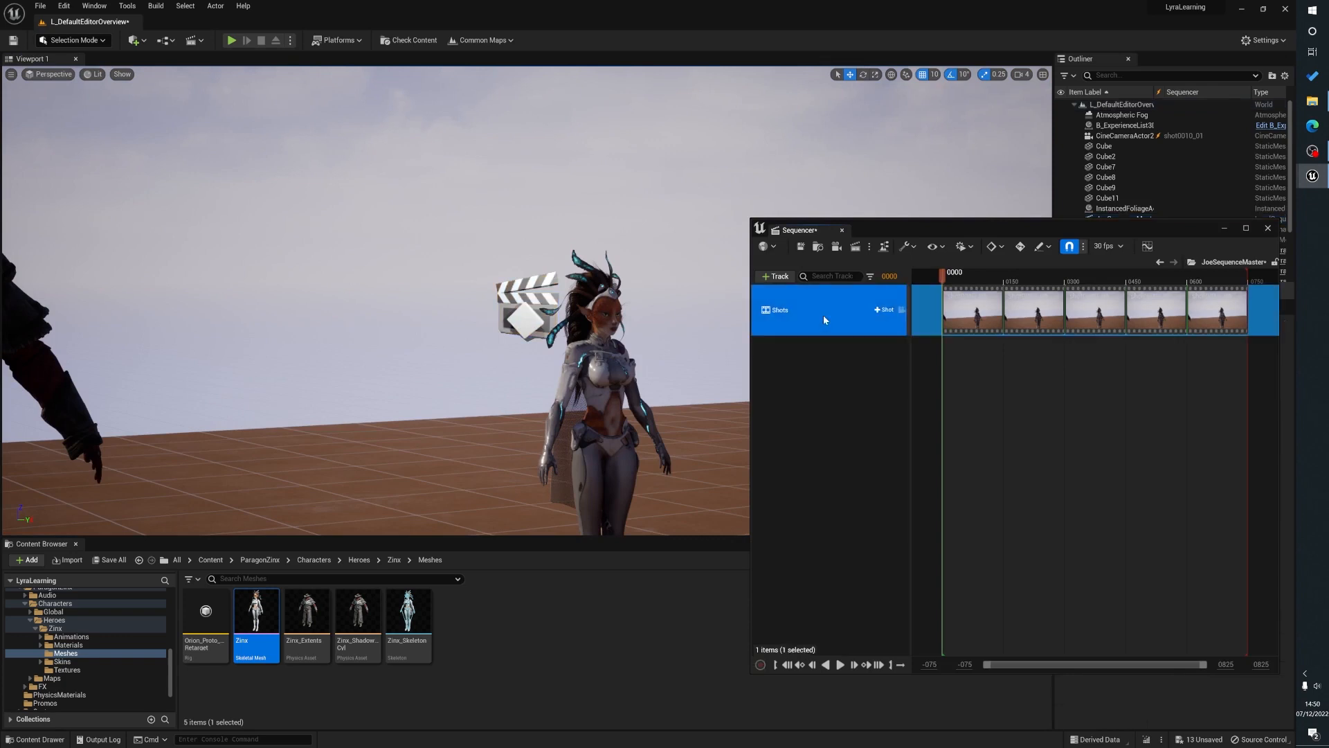
key("Delete")
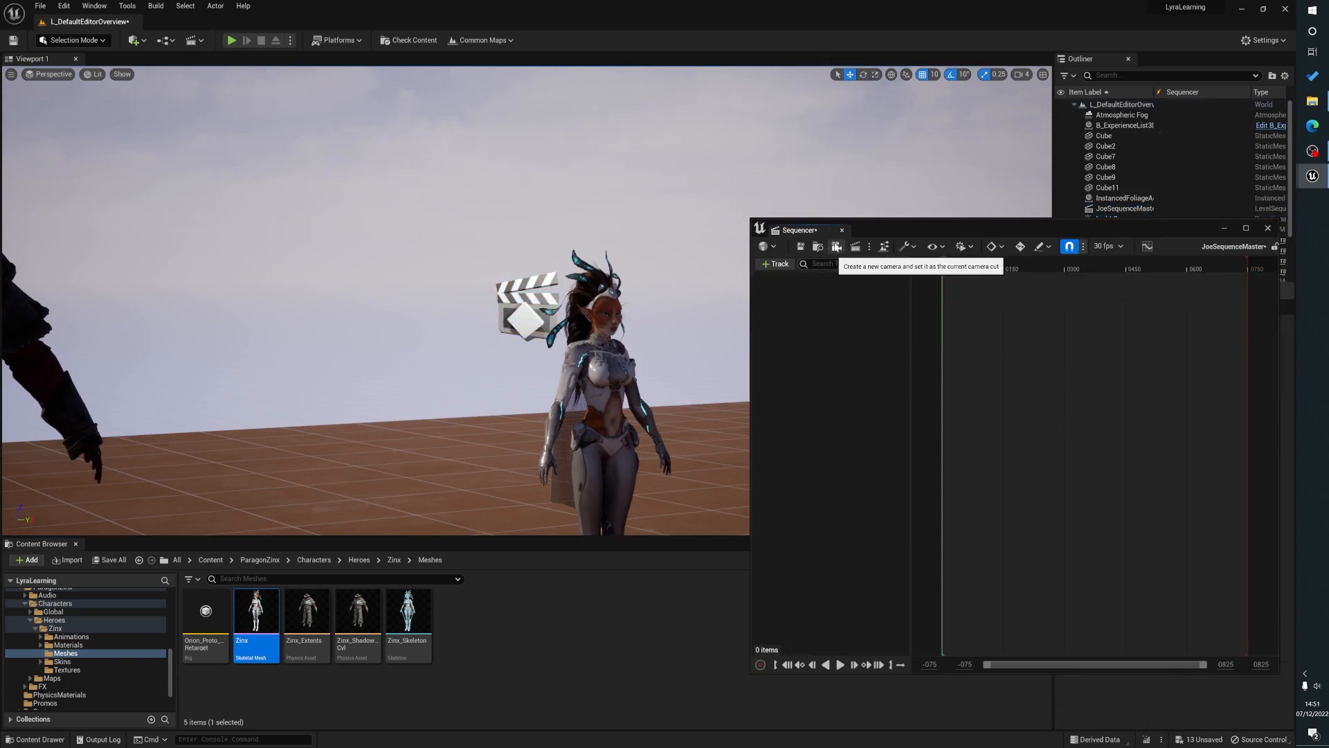
left_click(836, 246)
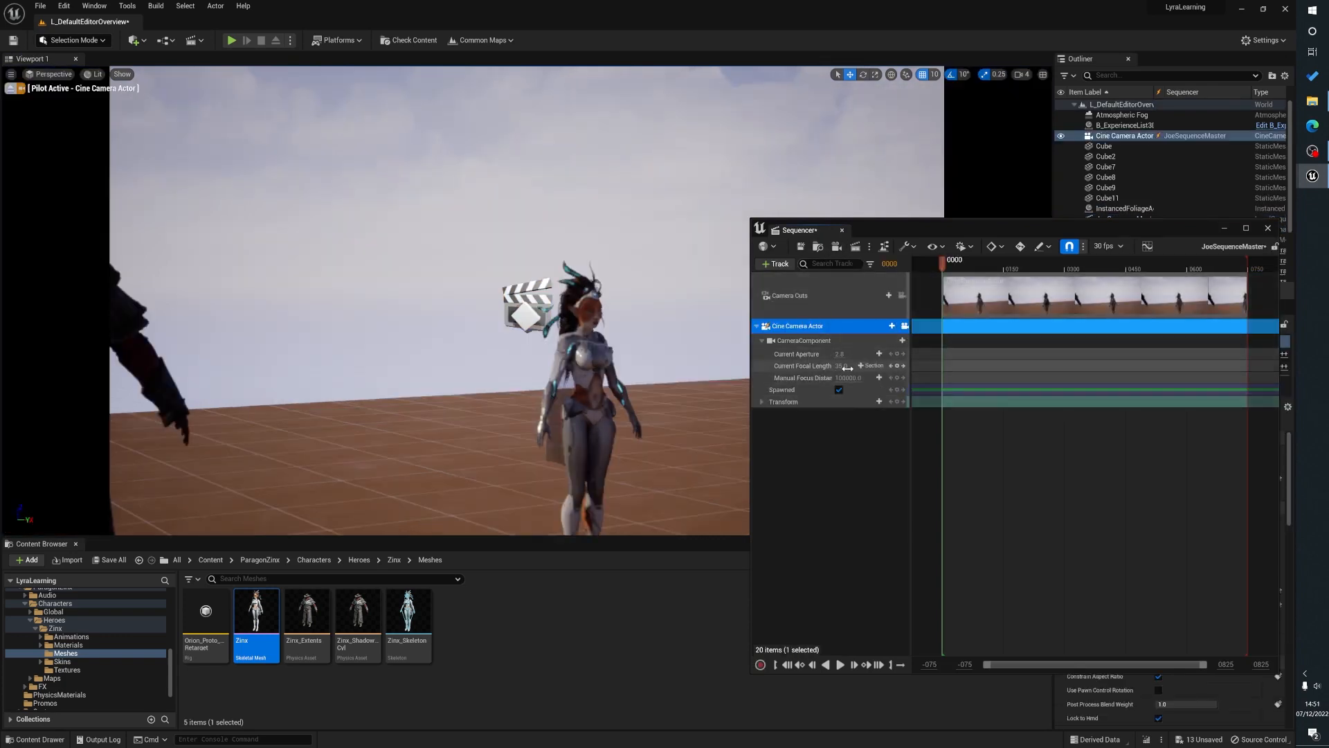
Set the cine camera's current focal length to 24
left_click(842, 365)
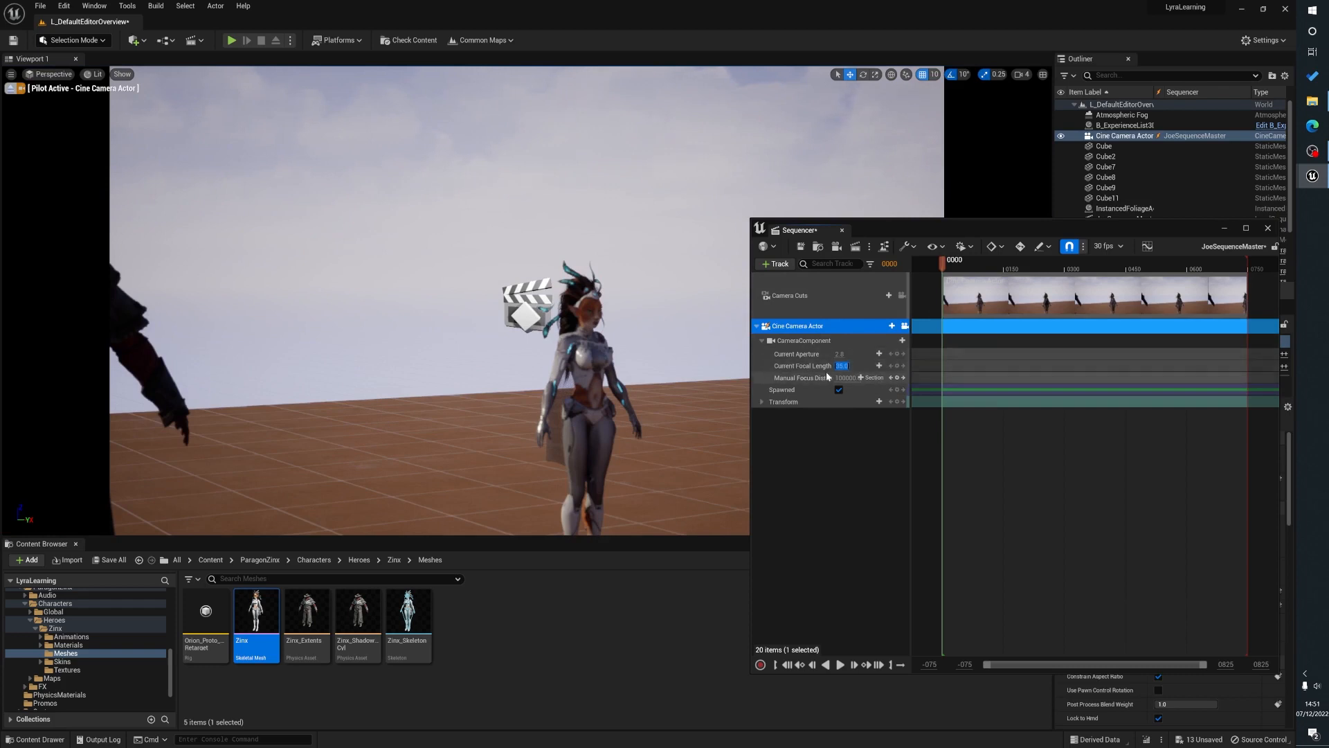
type("24")
key("Return")
Reposition the piloted cine camera farther back to frame both characters, and collapse its track in the sequence
key("s")
right_click_drag(556, 283, 524, 286)
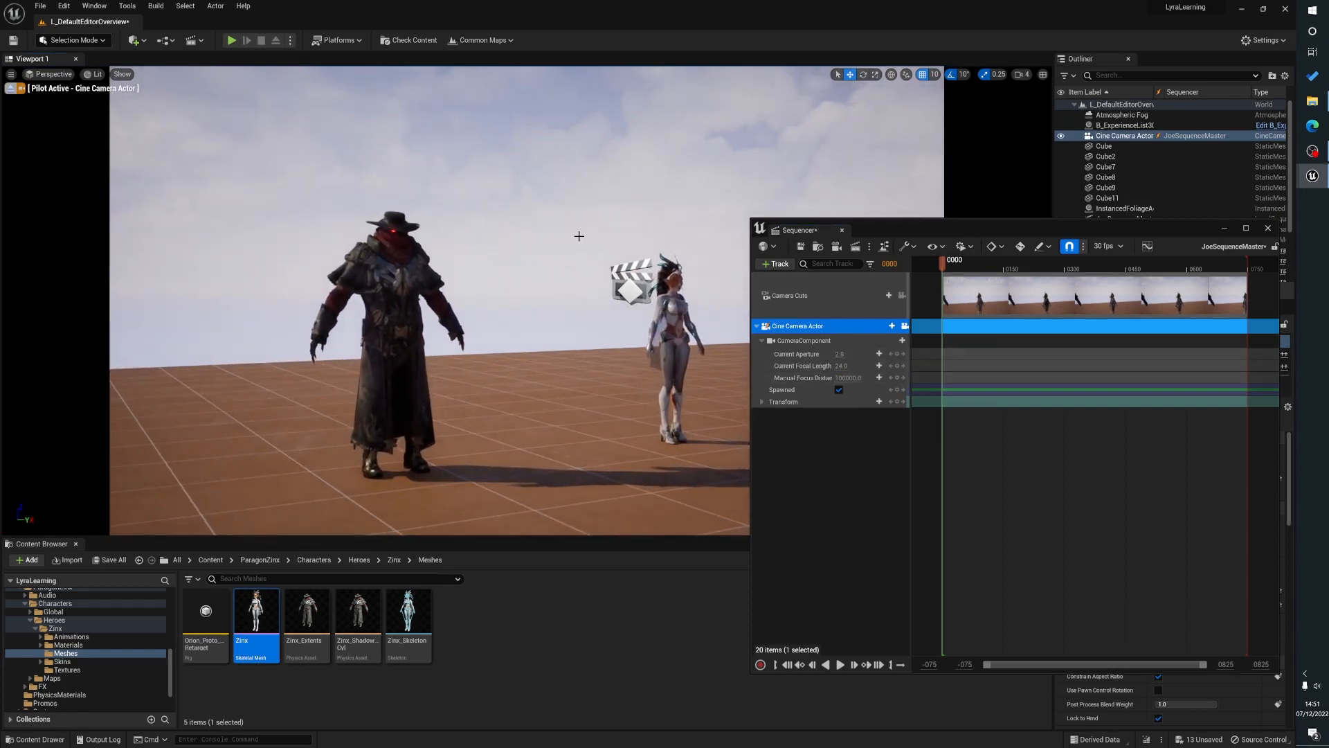
right_click_drag(548, 223, 554, 251)
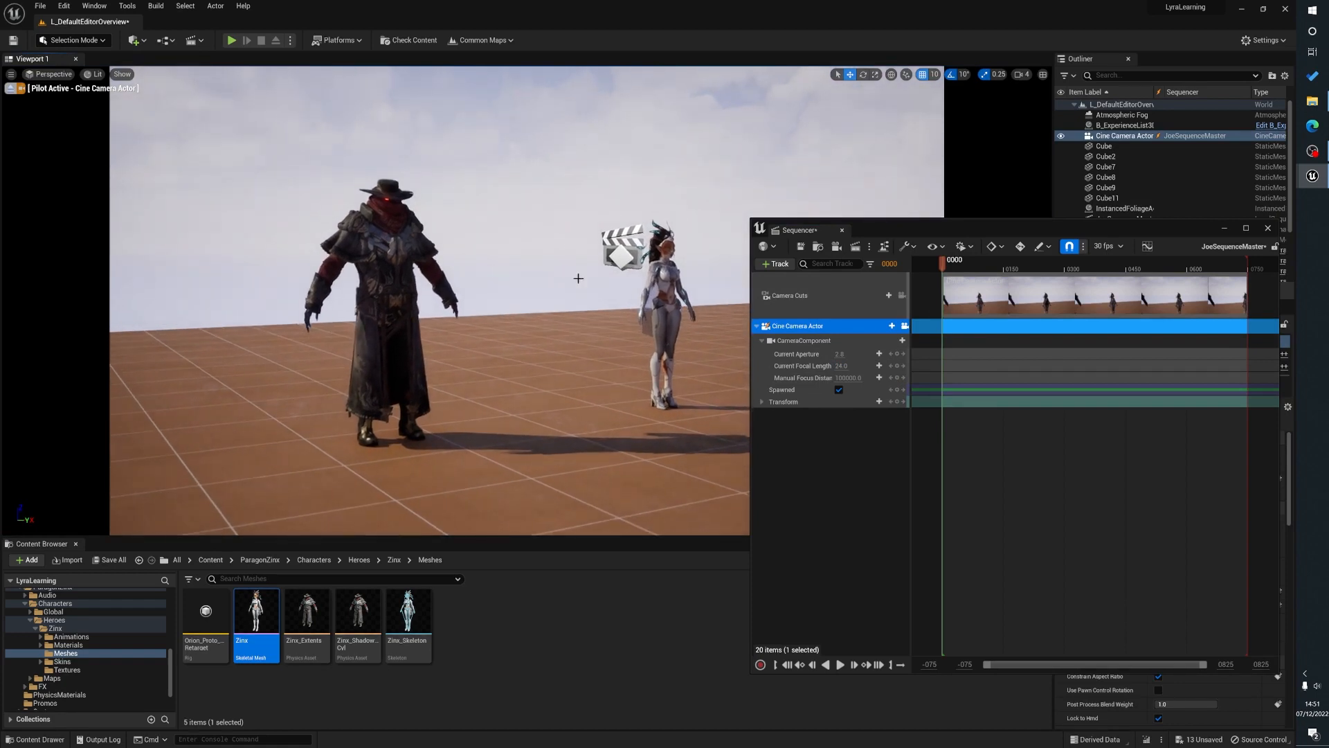
left_click(757, 327)
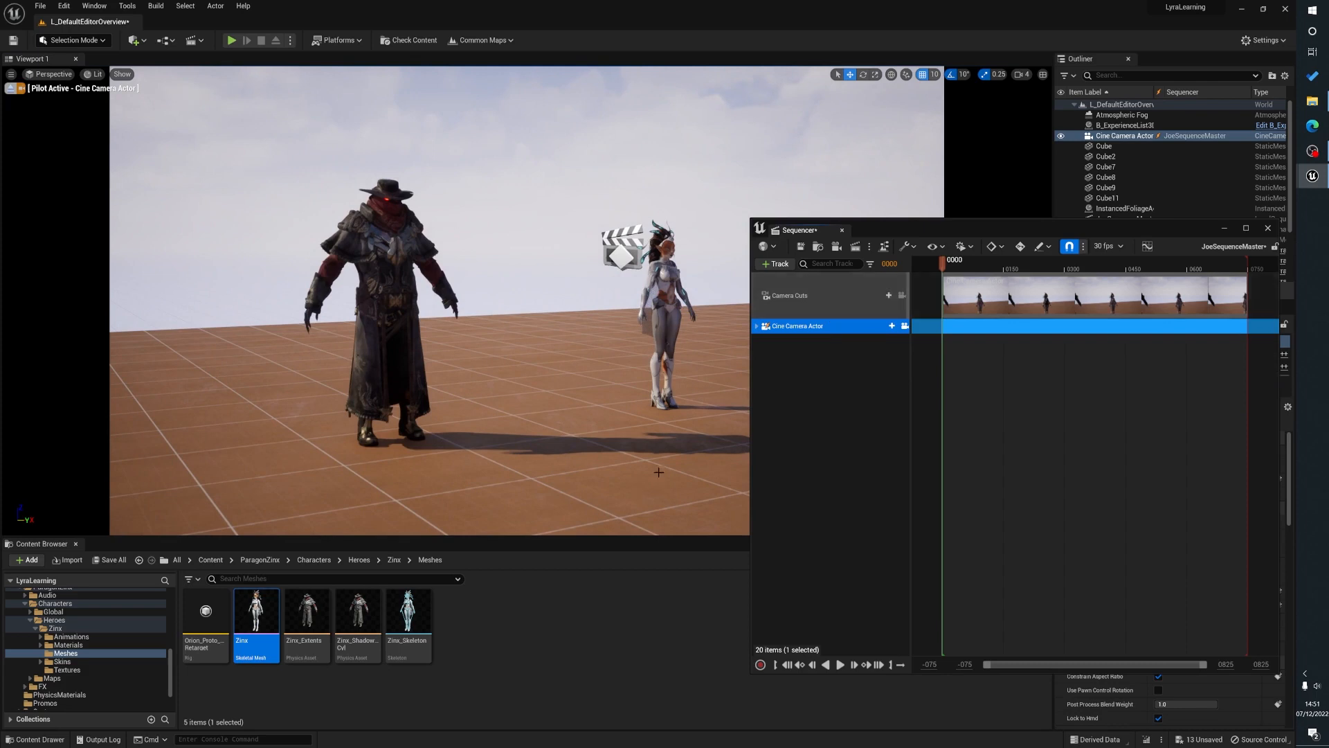
left_click(905, 327)
left_click(906, 326)
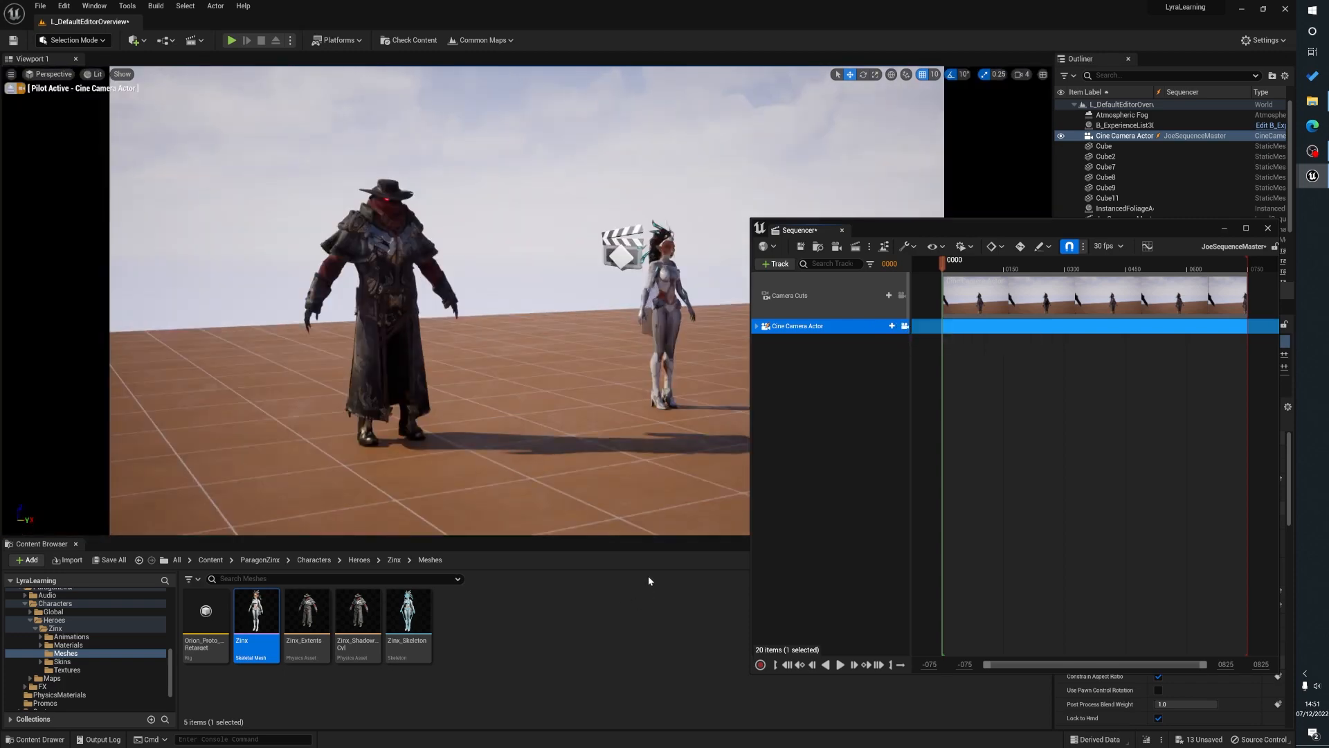
right_click_drag(553, 360, 573, 360)
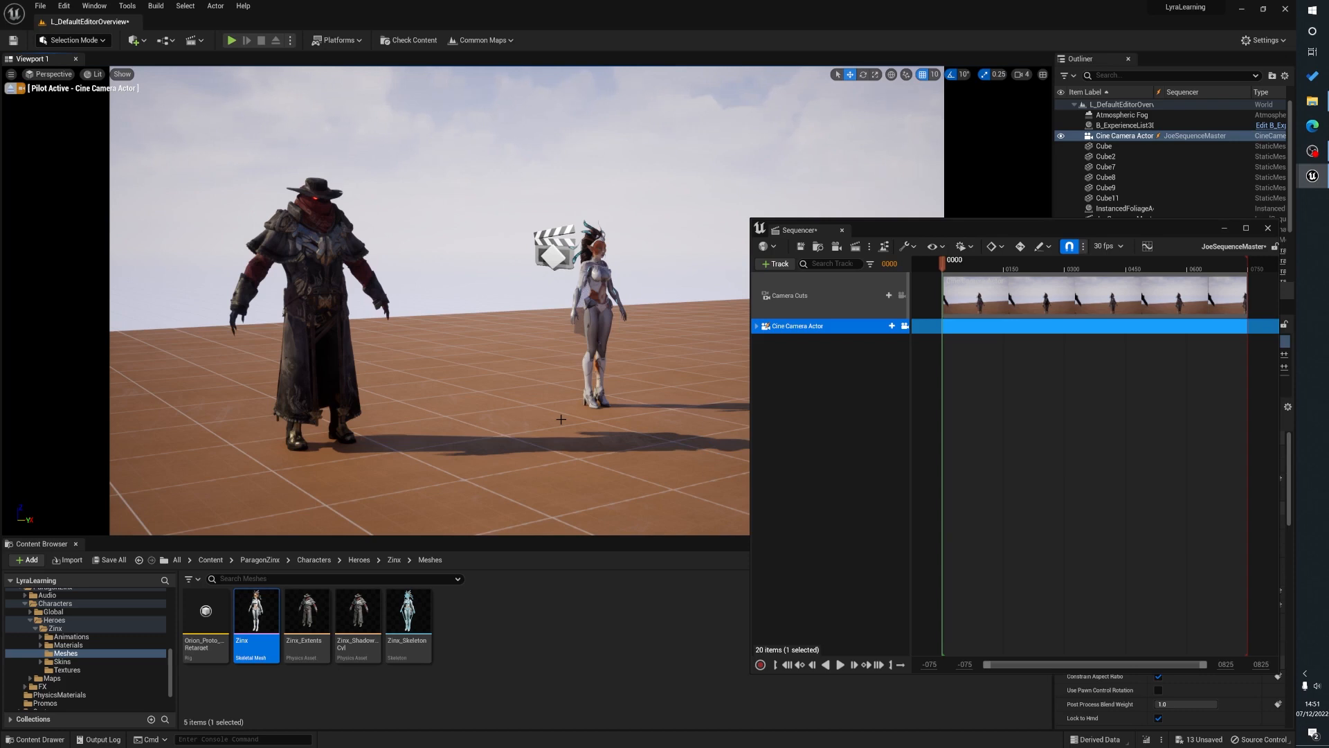
Add the Revenant character from the level to the sequence as an actor track
left_click(308, 244)
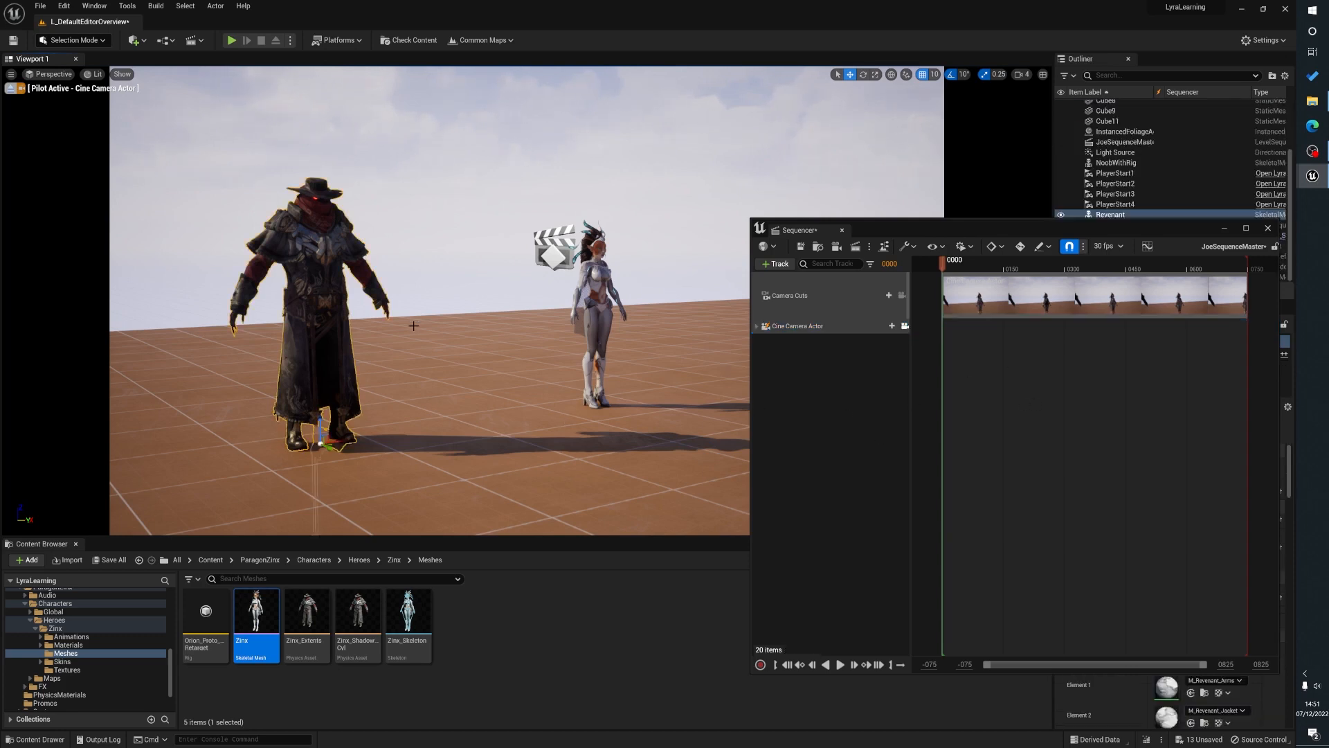
right_click(810, 360)
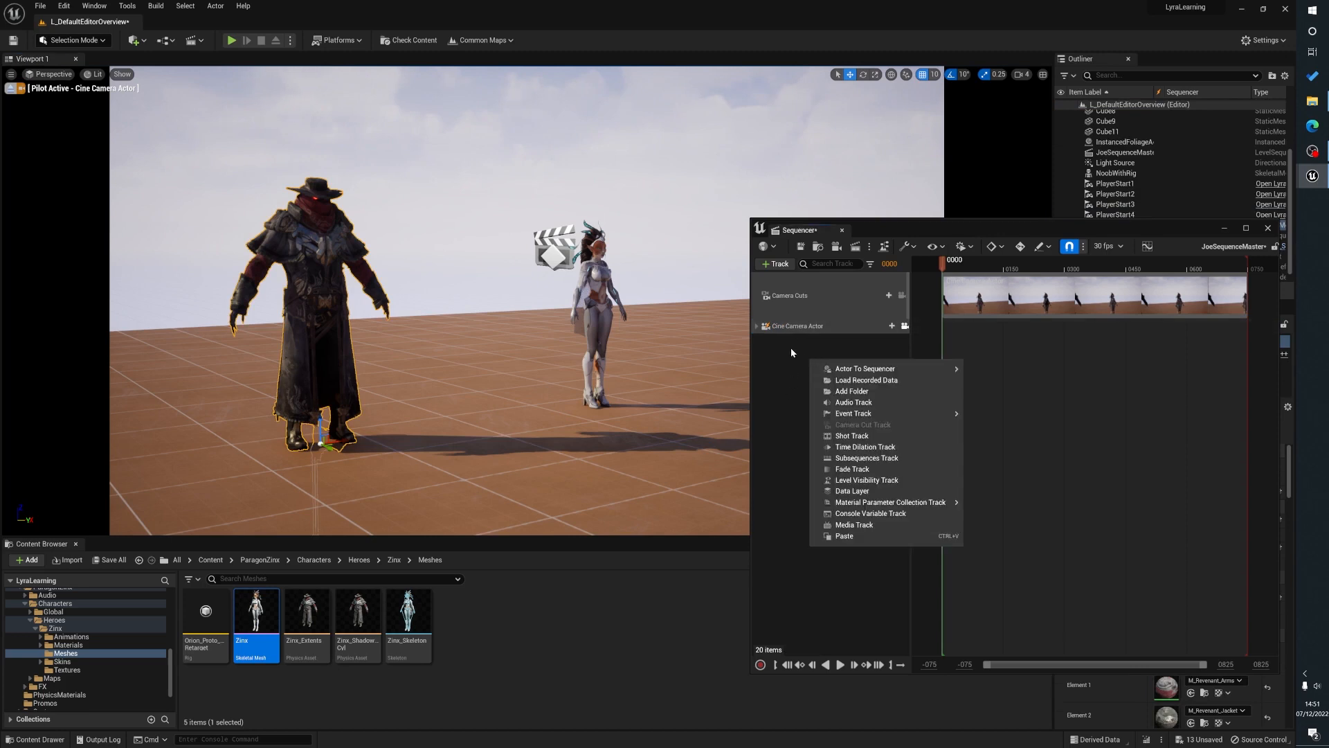
mouse_move(873, 369)
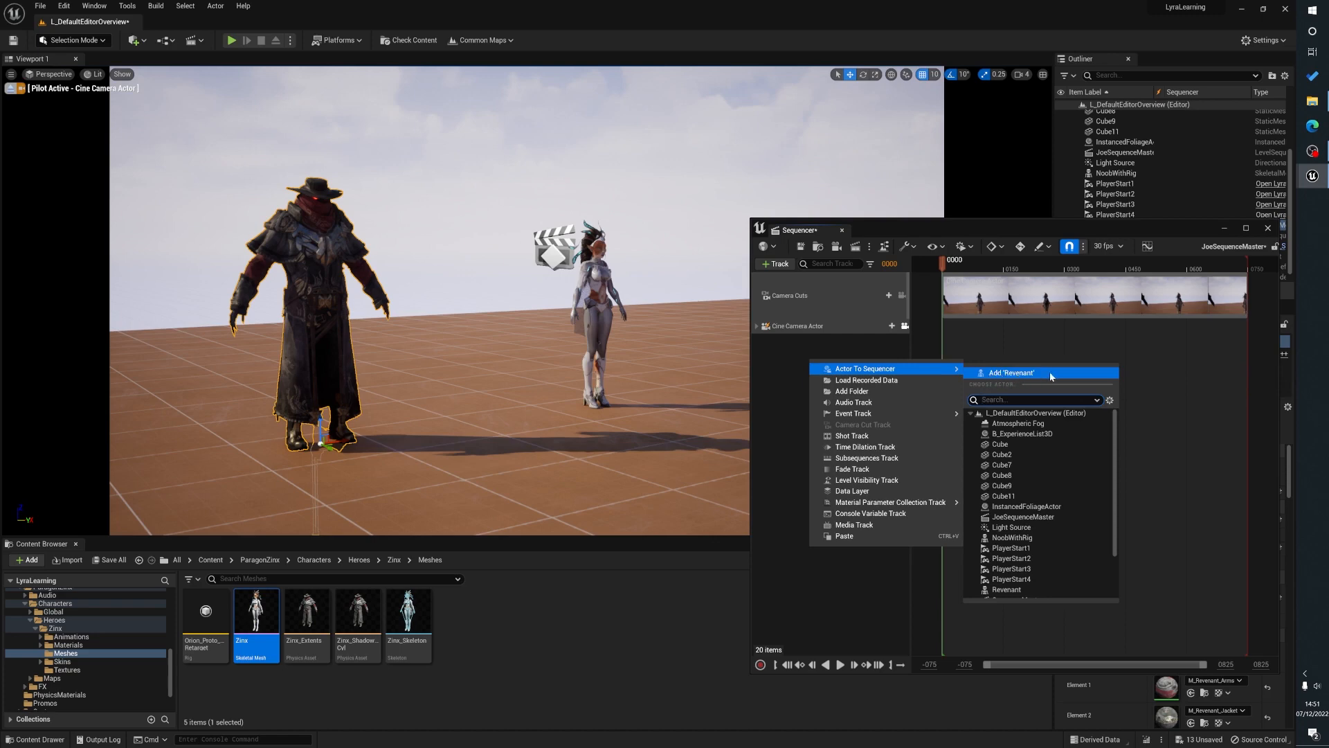
left_click(1019, 377)
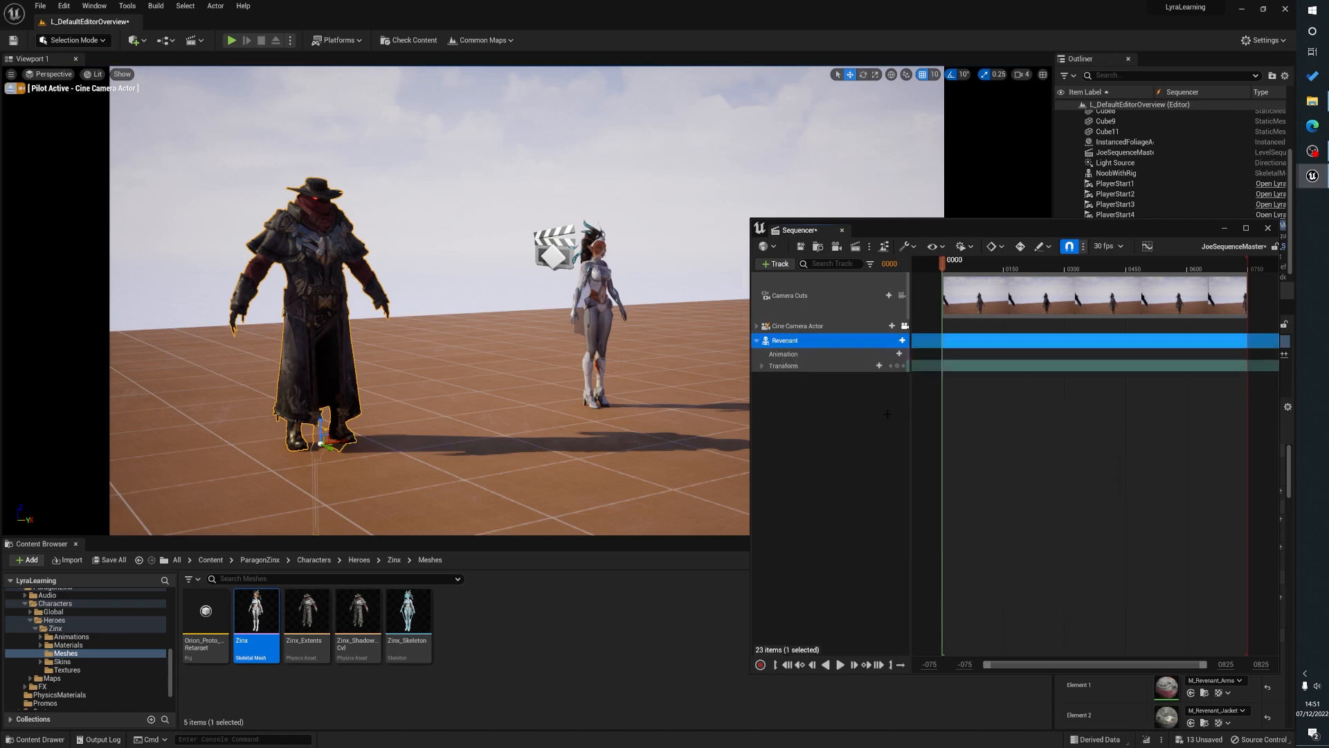
Add the Zinx character to the sequence as an actor track
left_click(599, 331)
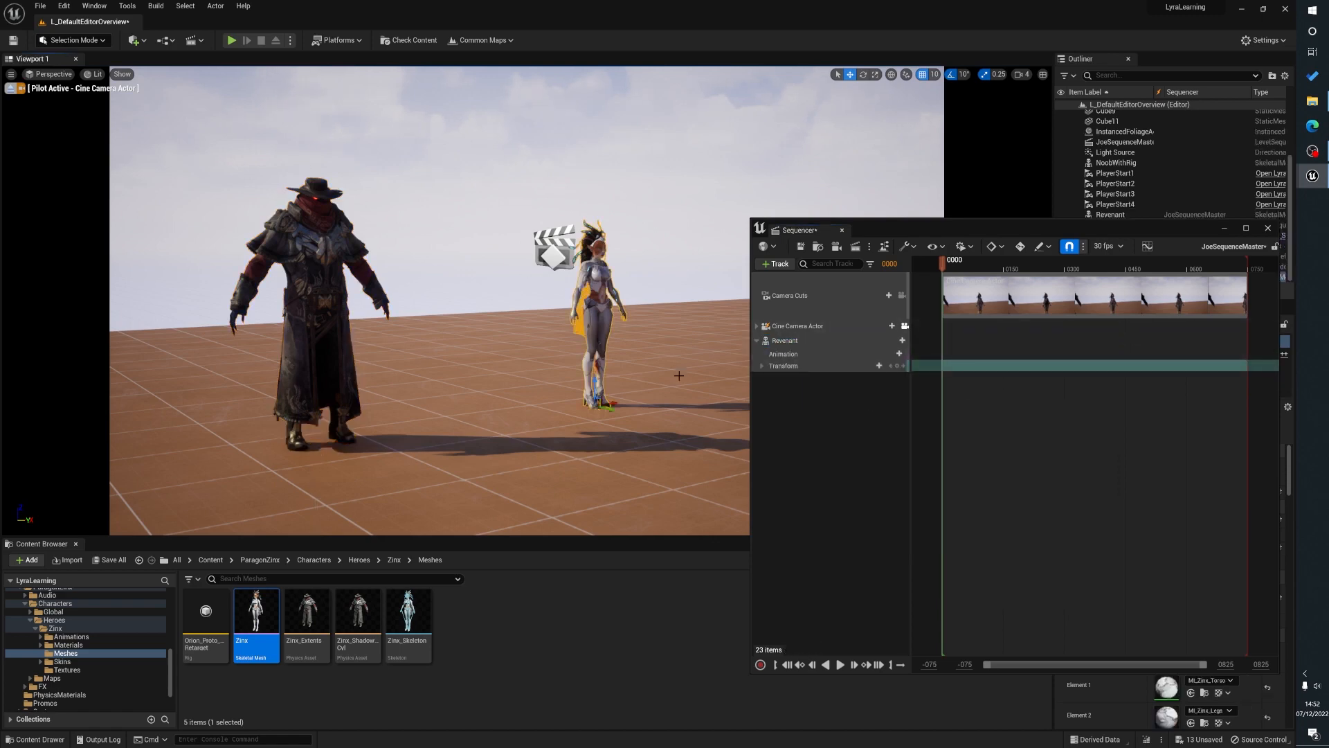
right_click(802, 394)
mouse_move(859, 395)
left_click(983, 405)
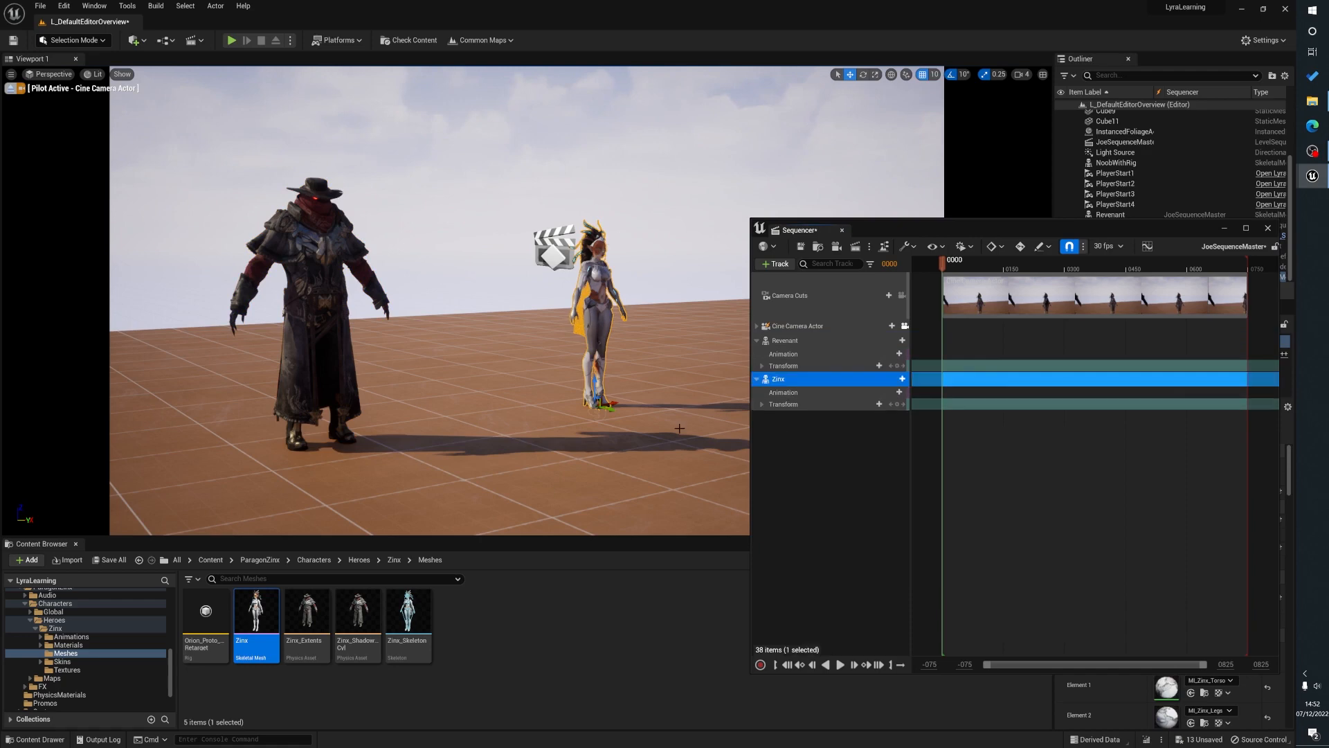
Enlarge the Sequencer window and set the start of the timeline's range to frame 0
left_click_drag(1006, 231, 989, 234)
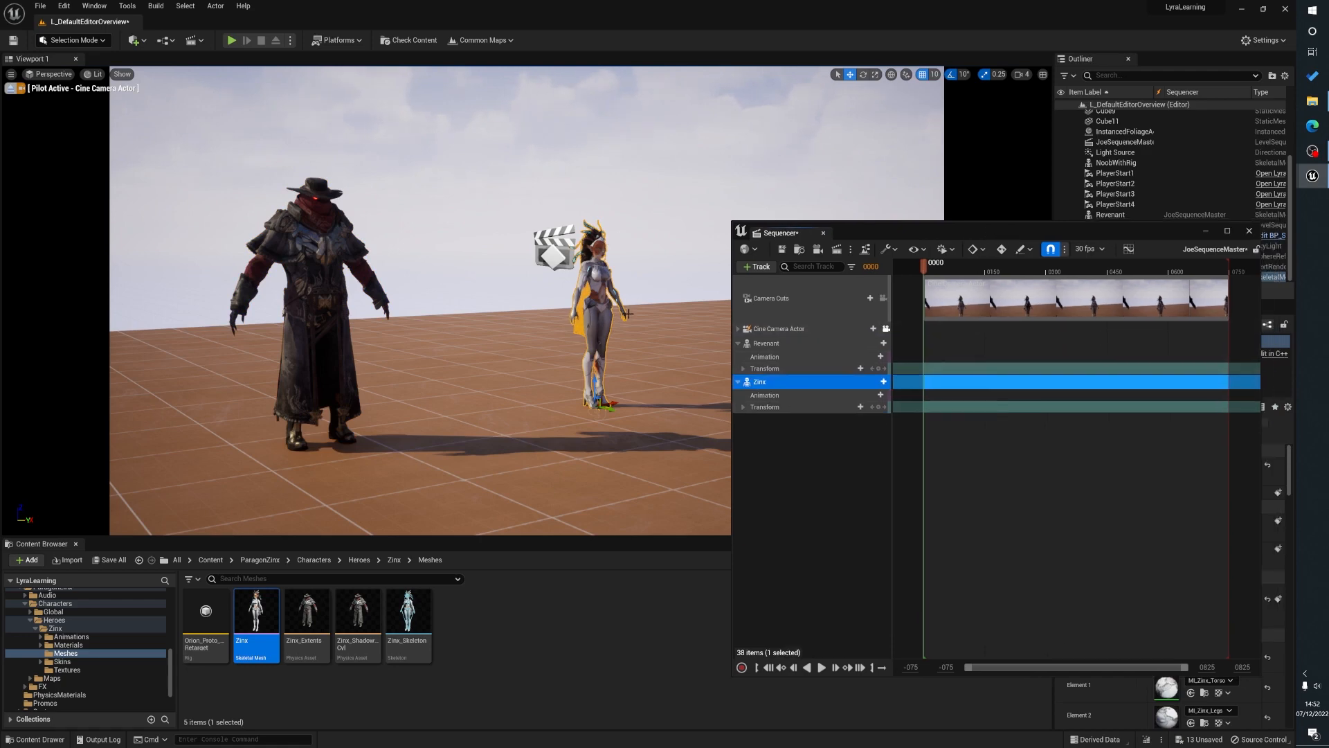
left_click_drag(732, 223, 643, 146)
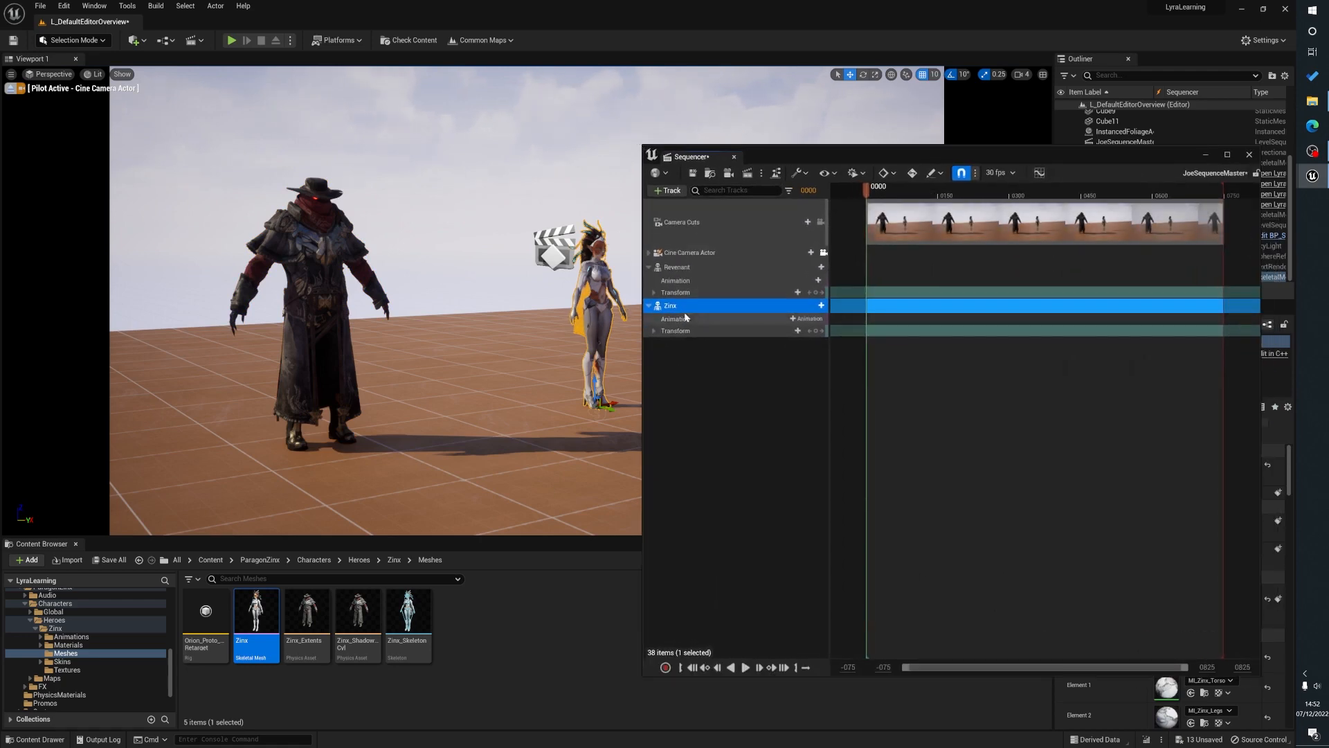
left_click(846, 668)
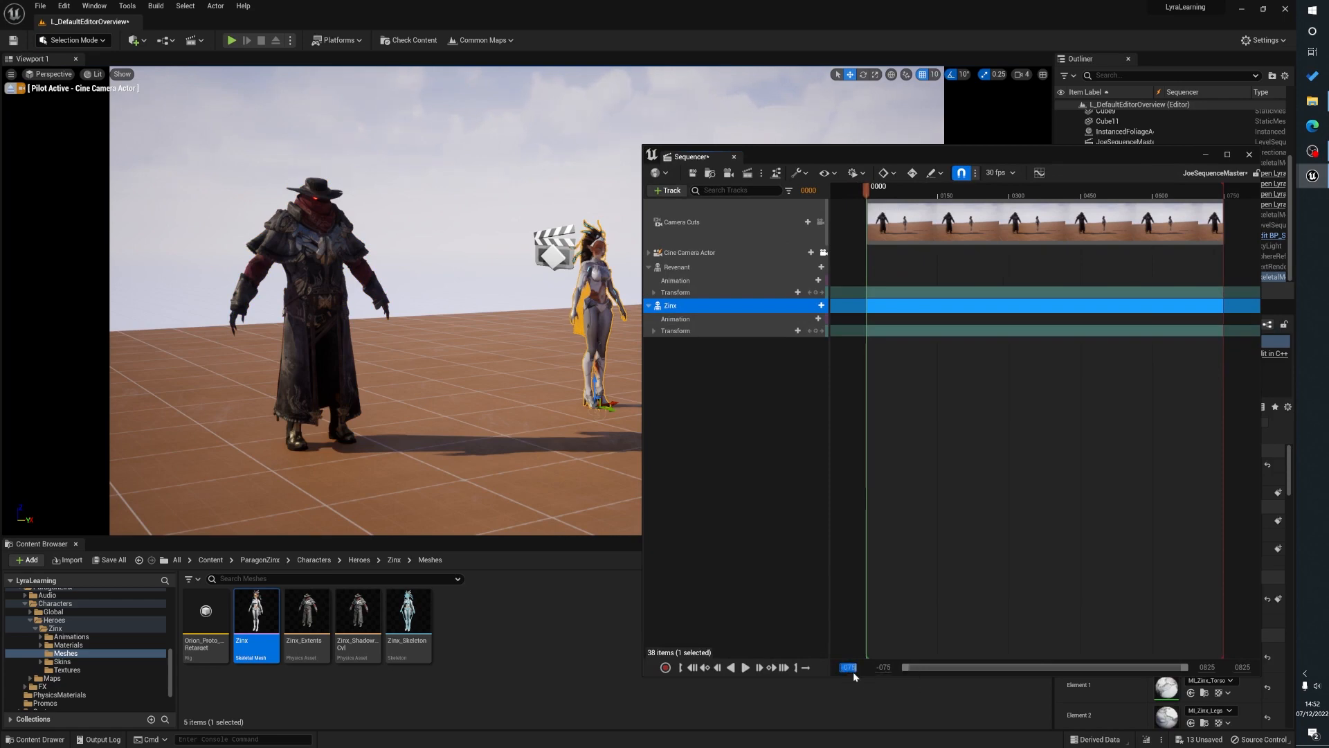
type("0")
key("Return")
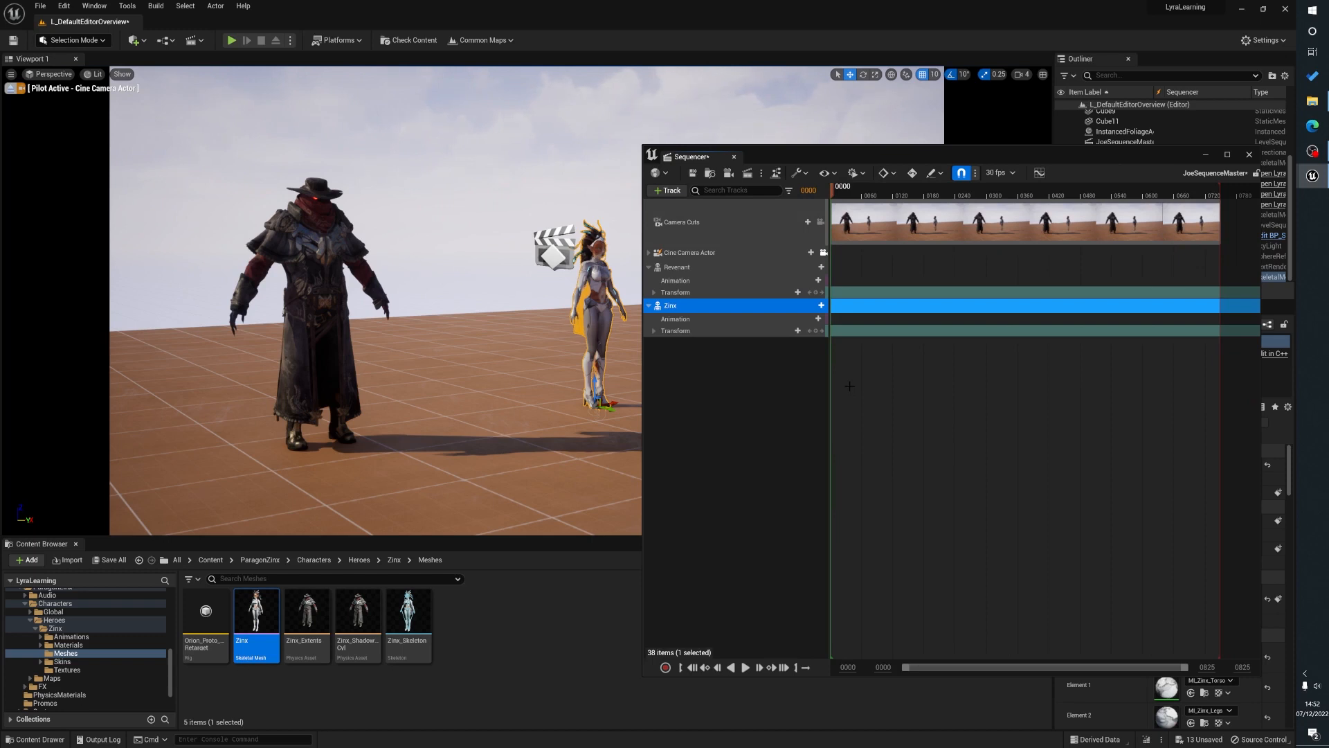
Check which track types and animation sequences can be added to the Revenant actor, and select its Animation track
left_click(701, 267)
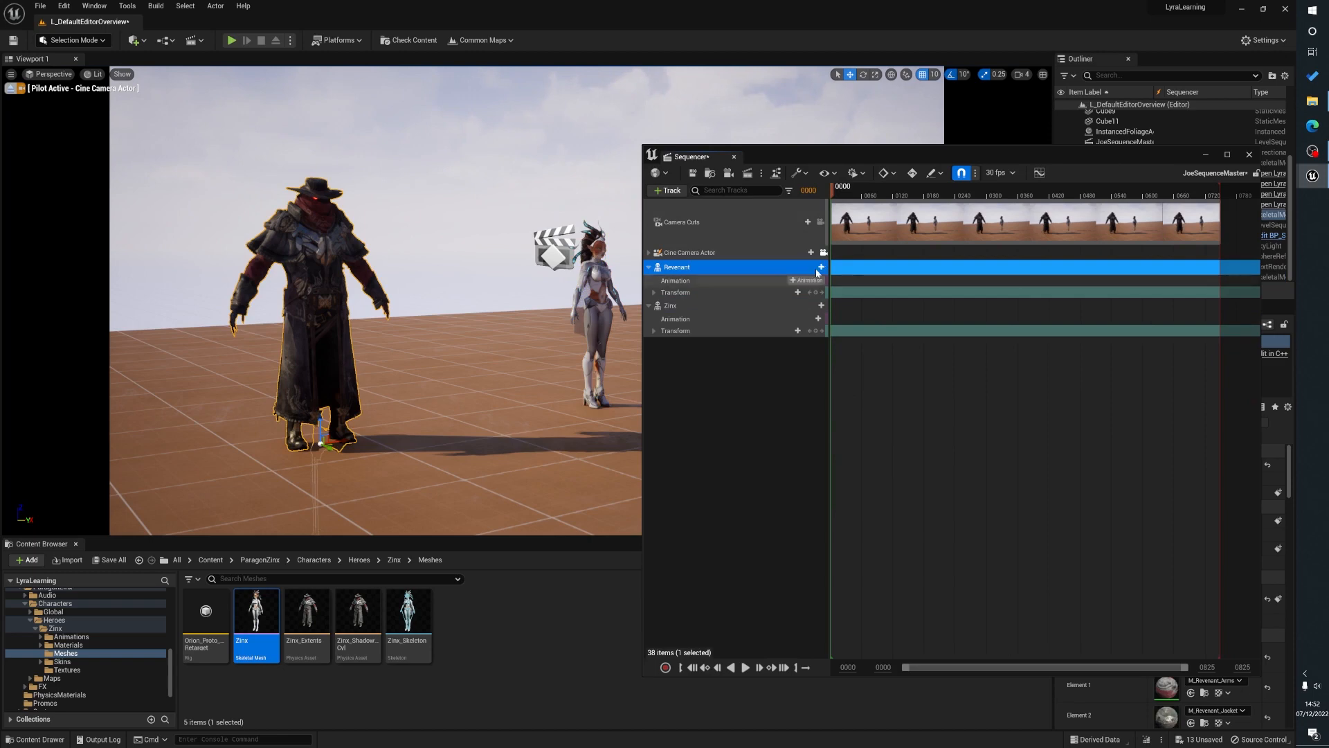
left_click(728, 284)
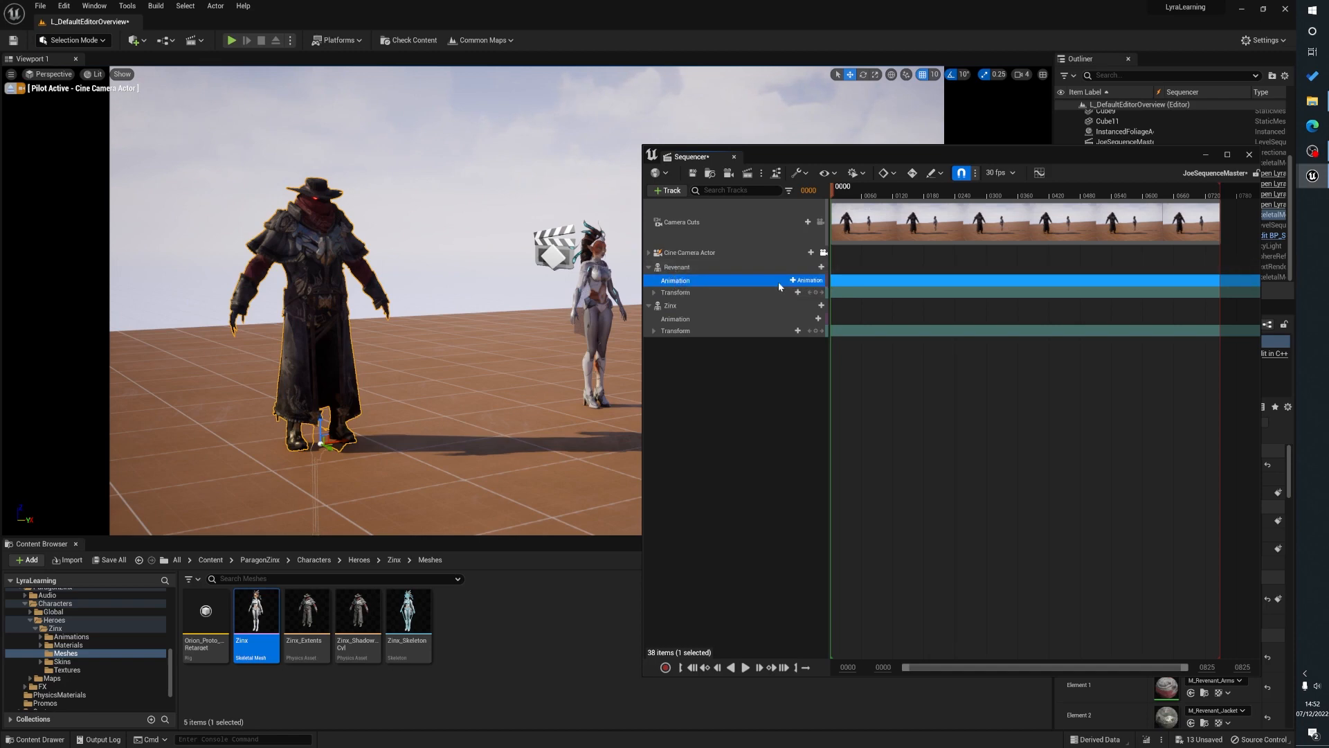
left_click(817, 268)
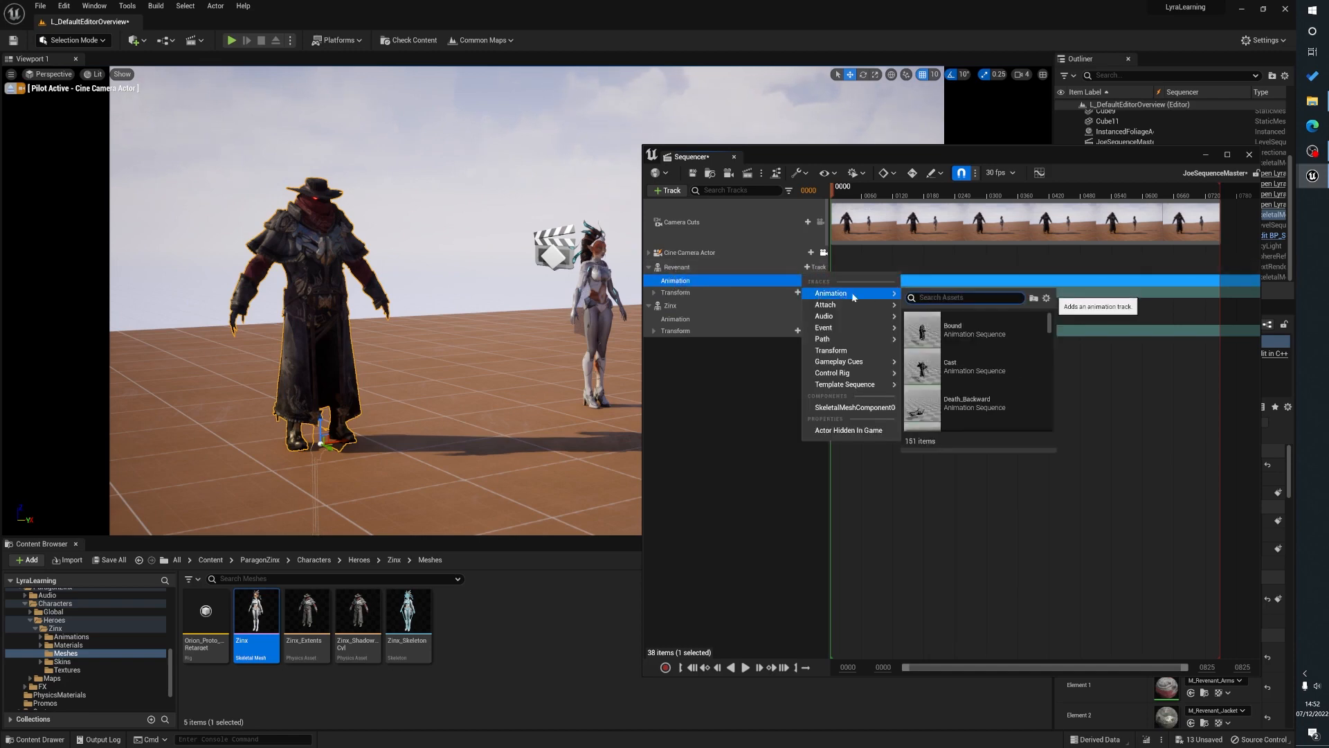
left_click(690, 458)
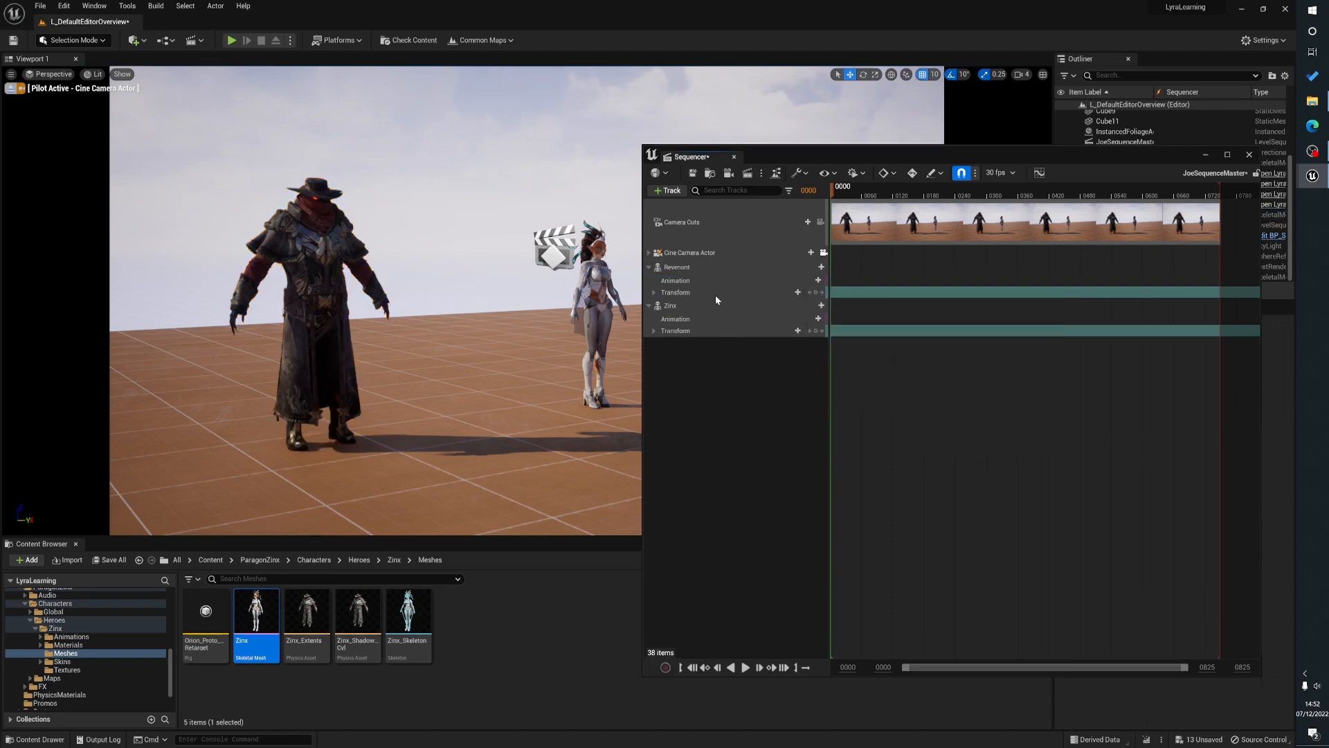
left_click(663, 282)
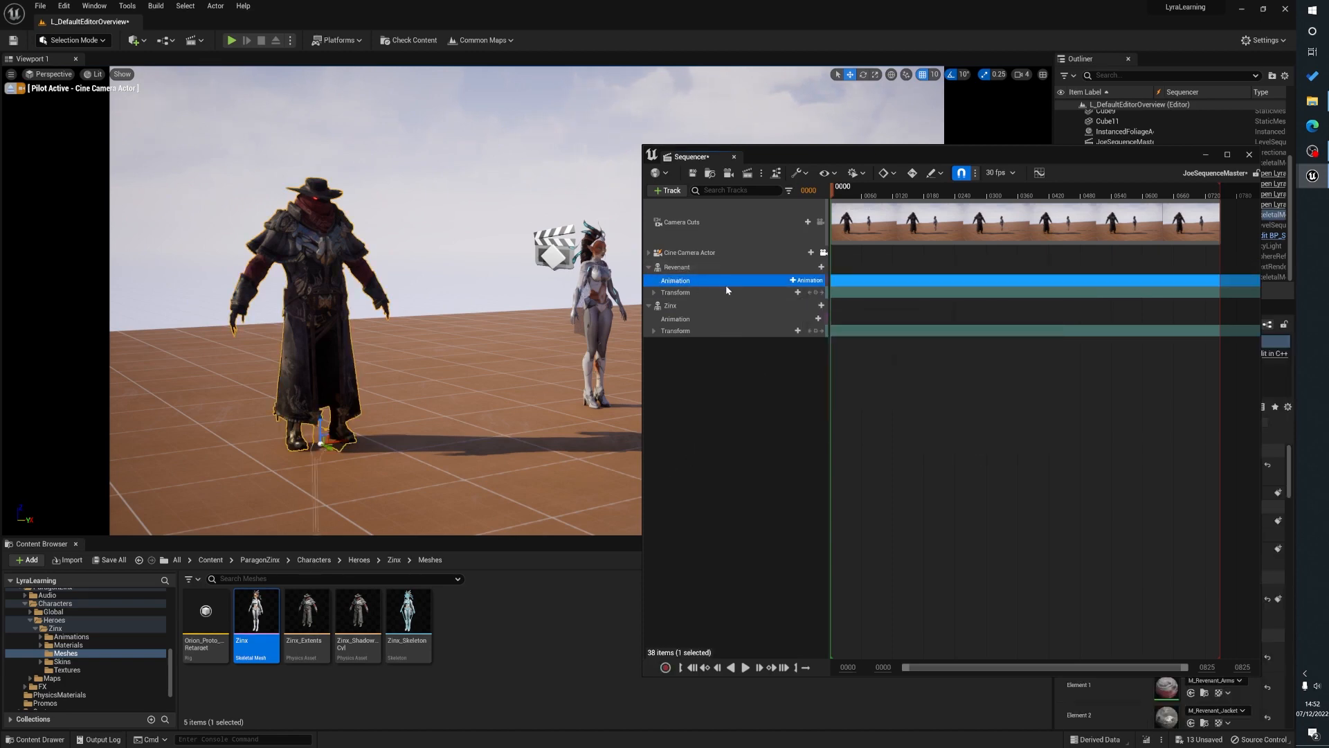
Add the Cast animation sequence to the Revenant's Animation track at frame 0
left_click(794, 281)
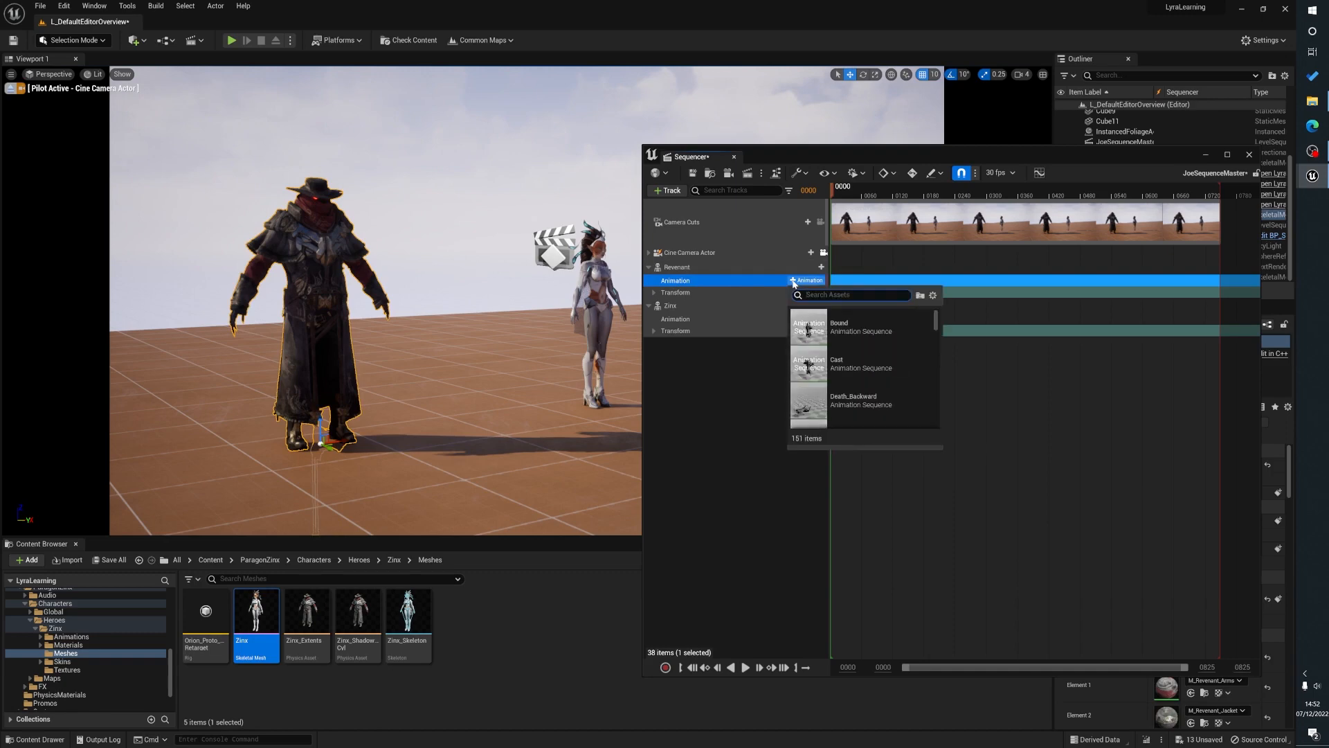
left_click(883, 367)
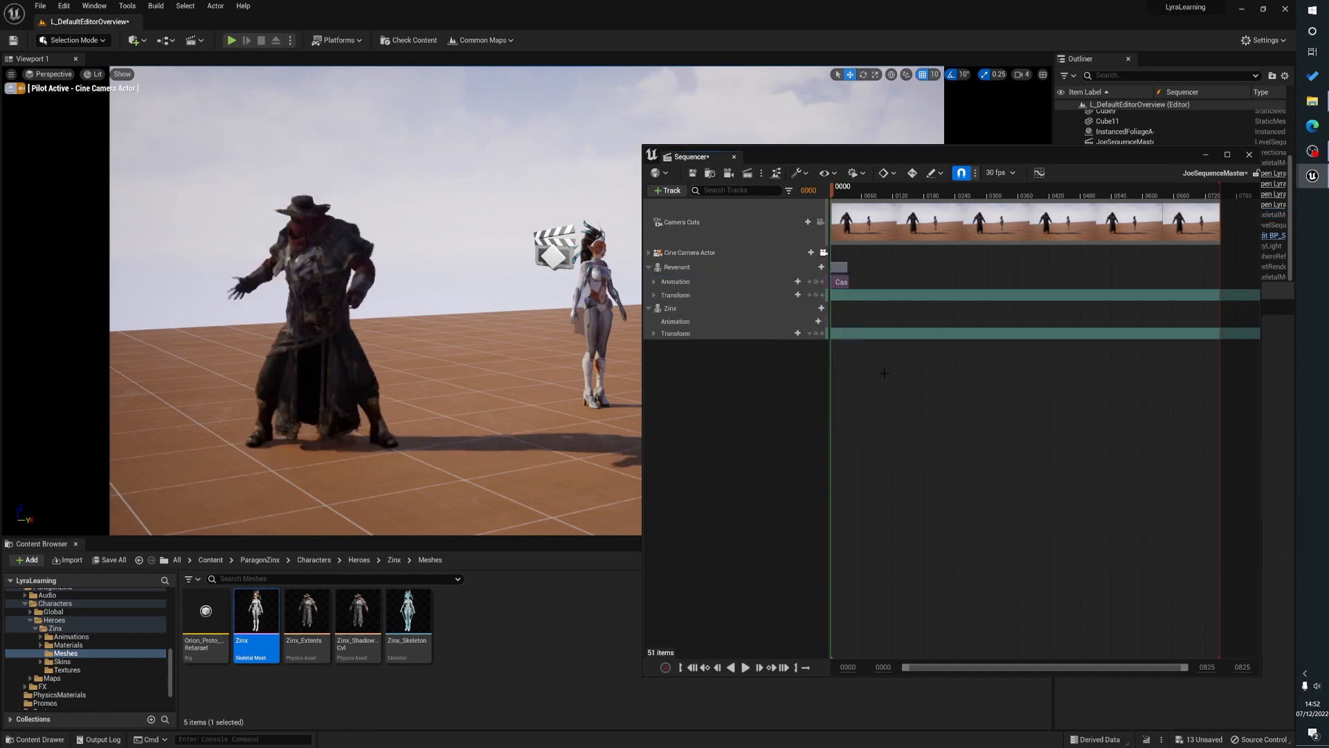
left_click_drag(1186, 670, 979, 670)
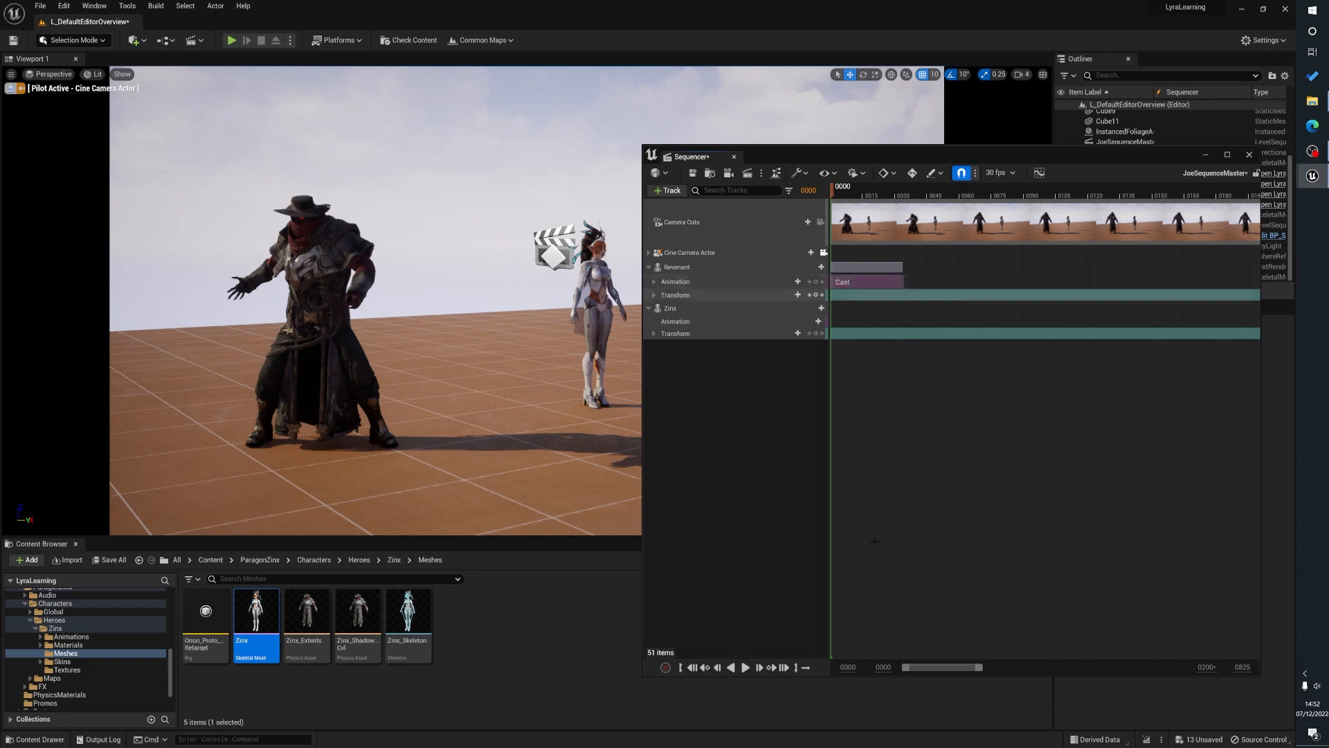
Play back the Revenant's Cast animation and return the playhead to the start of the sequence
left_click(746, 669)
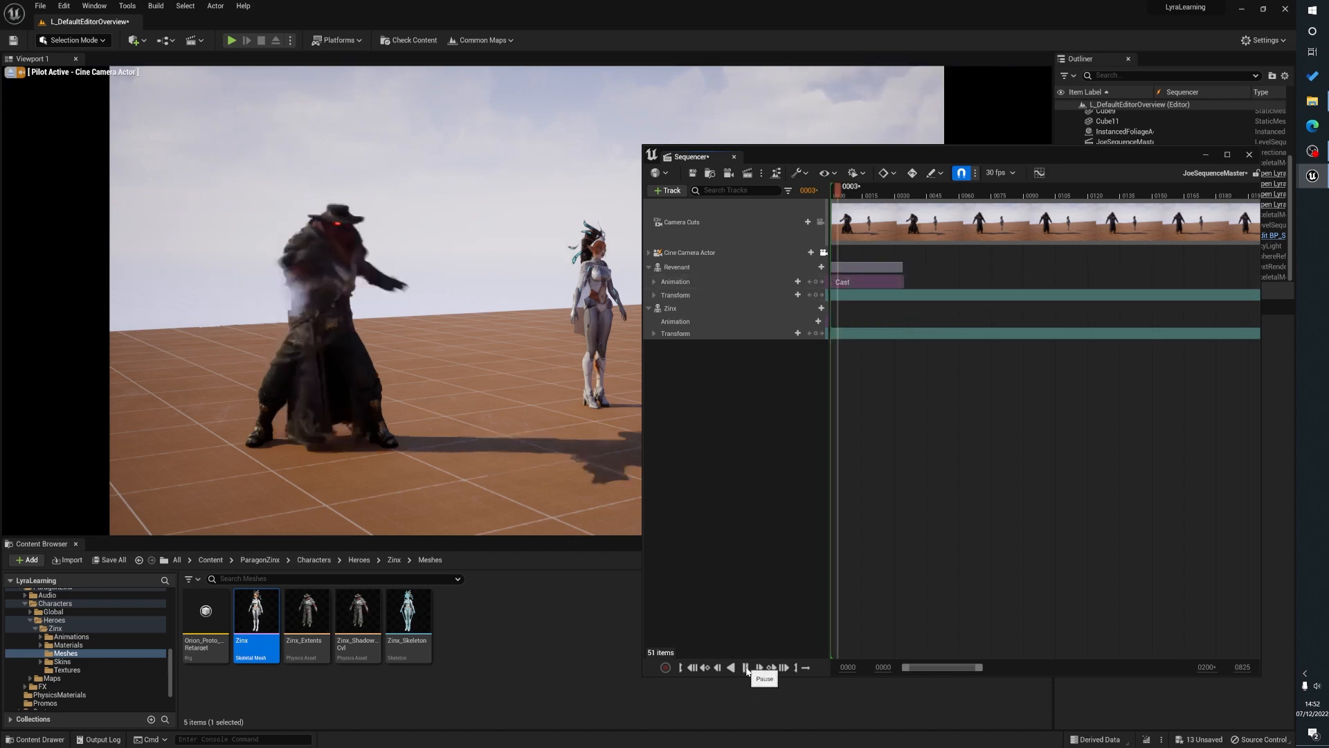
left_click(746, 669)
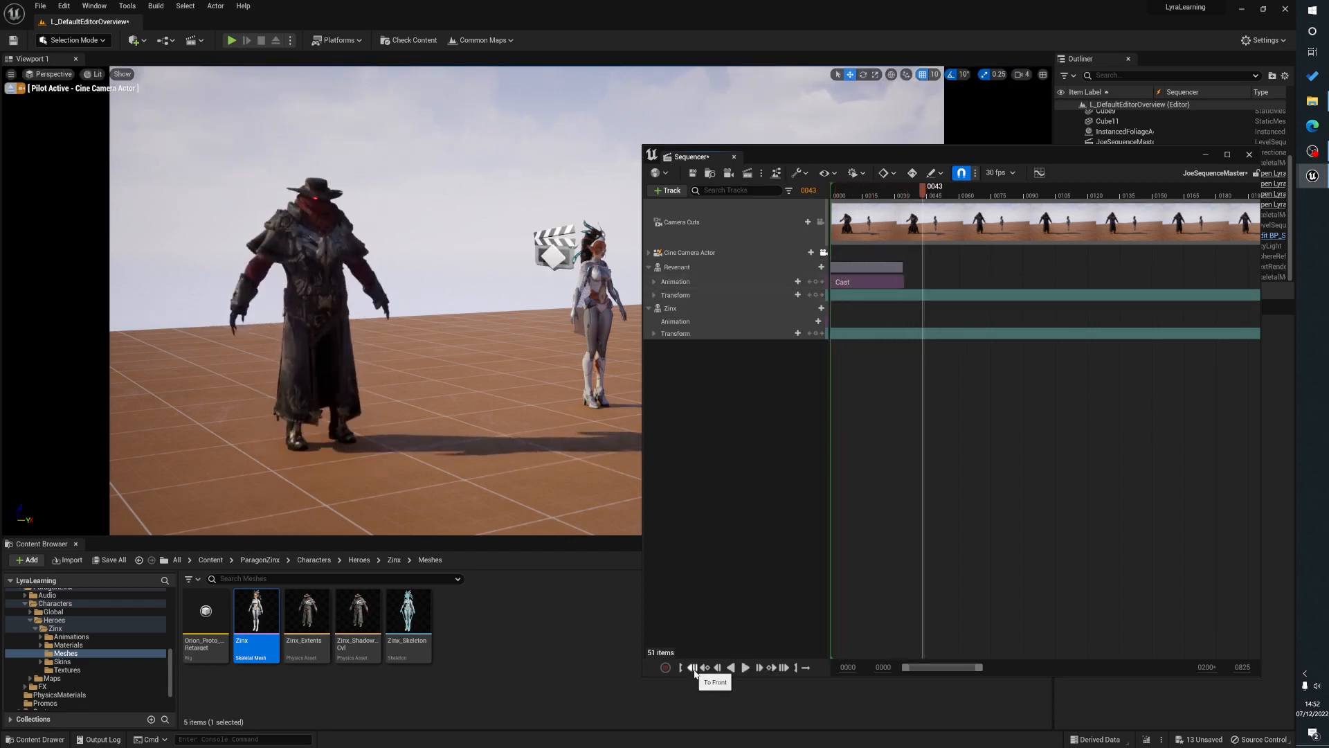
left_click(693, 668)
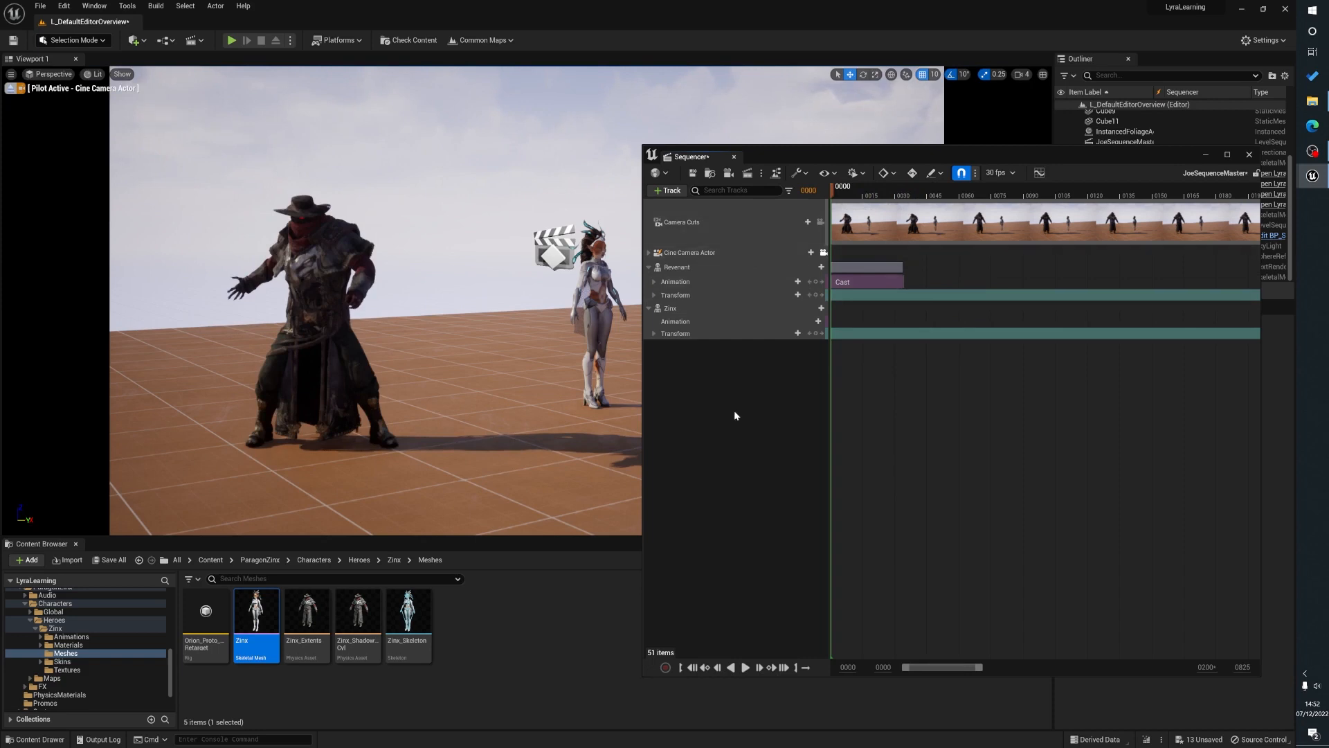
mouse_move(833, 192)
left_mouse_down()
mouse_move(882, 194)
mouse_move(831, 200)
left_mouse_up()
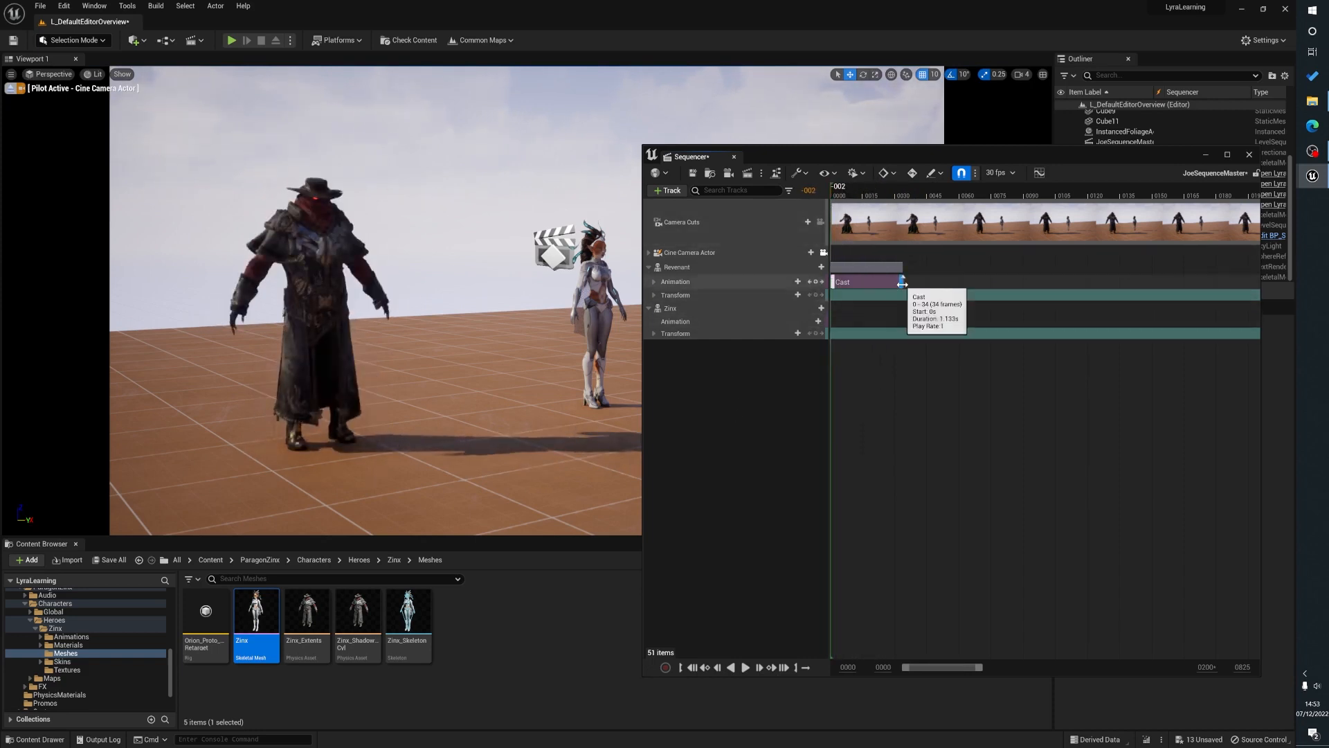
Extend the Revenant's Cast clip to about frame 134 so it loops, and trim it back to a single play
left_click_drag(902, 283, 1127, 285)
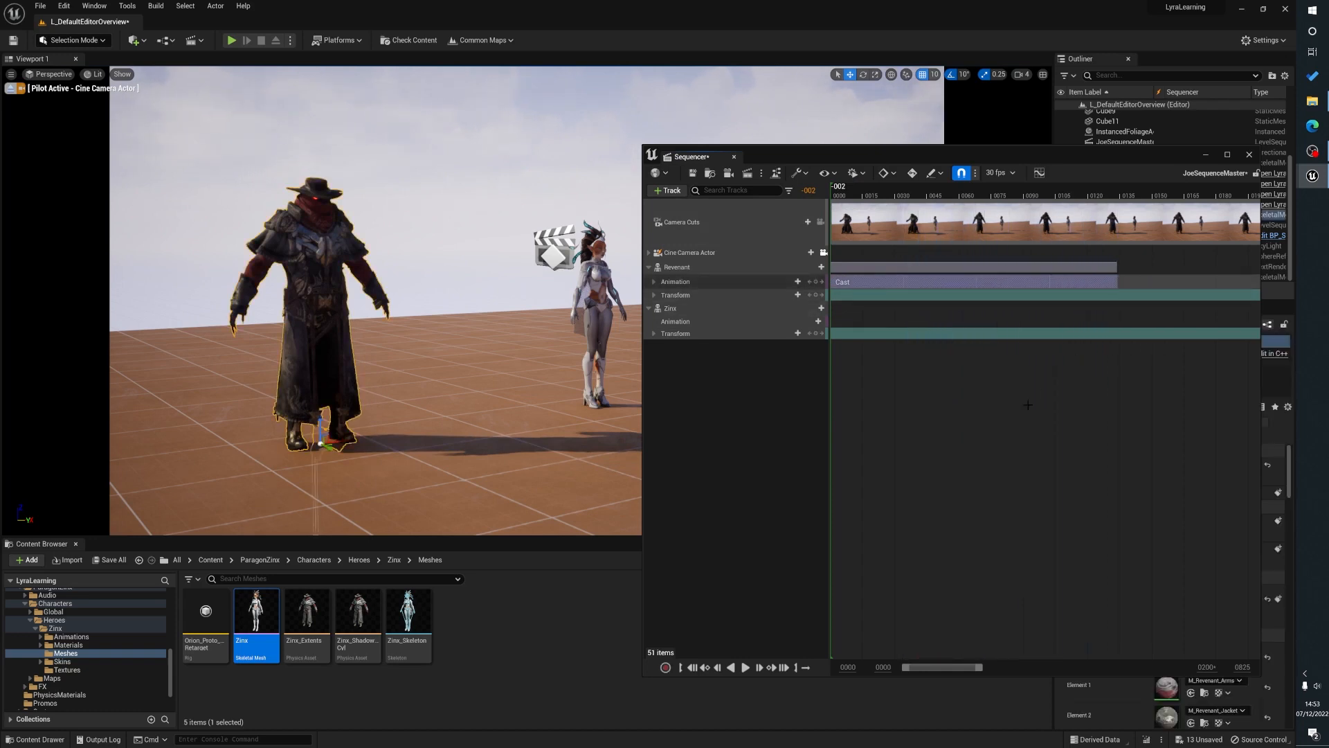
left_click(887, 278)
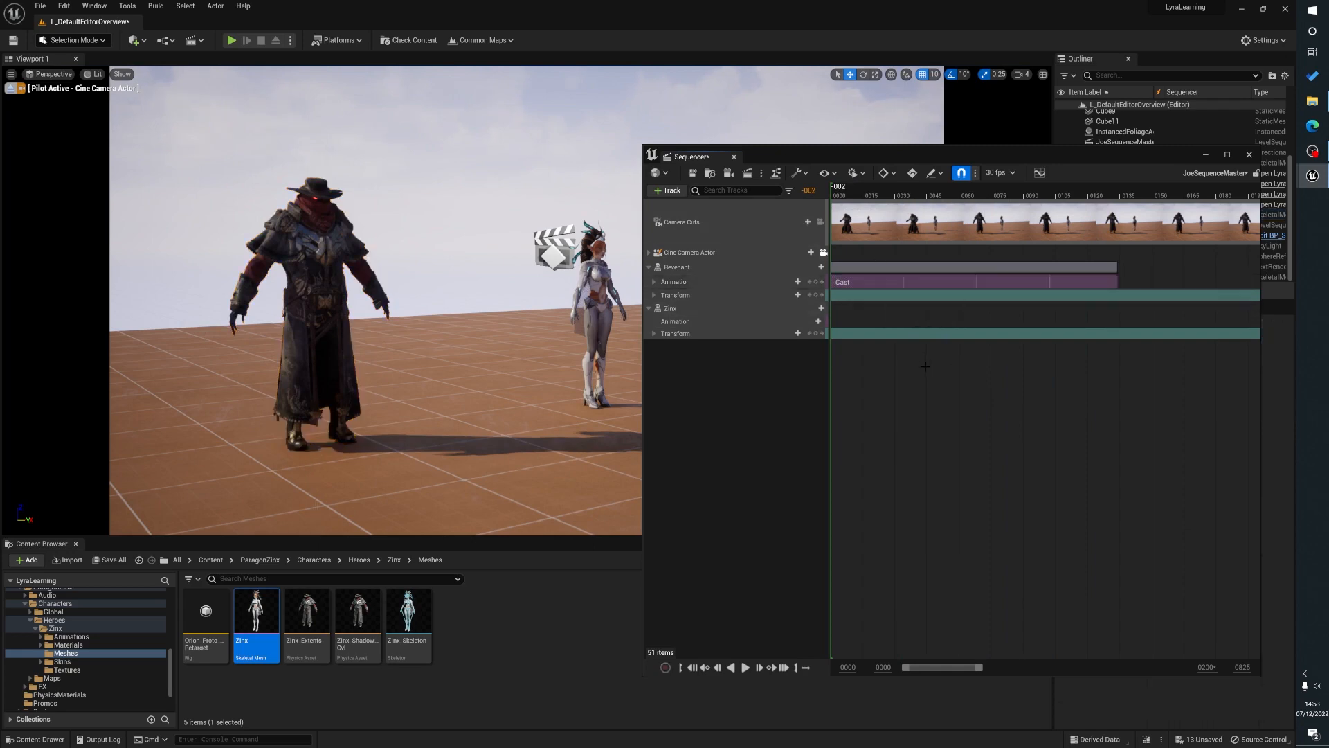
left_click(1101, 284)
left_click_drag(1122, 285, 901, 283)
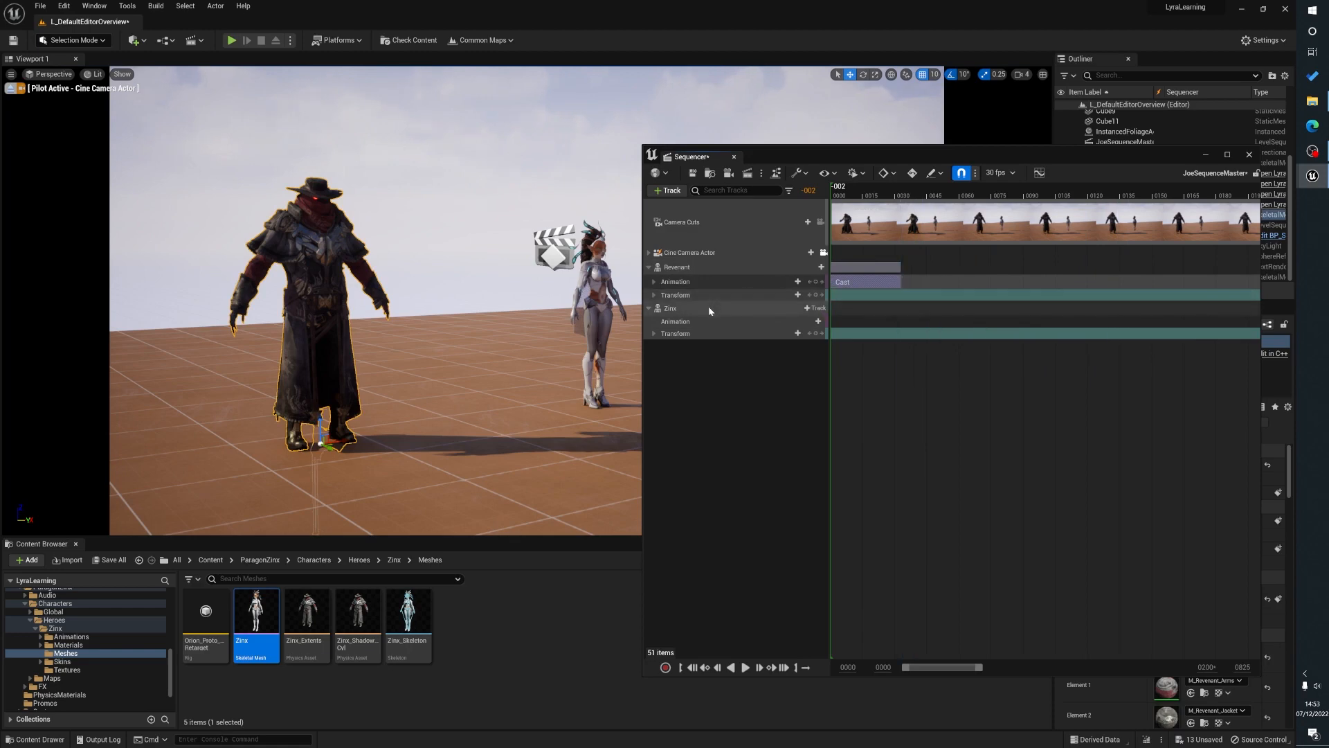
Add the Death_Front animation to Zinx's Animation track and shift its clip to begin at about frame 20
left_click(730, 322)
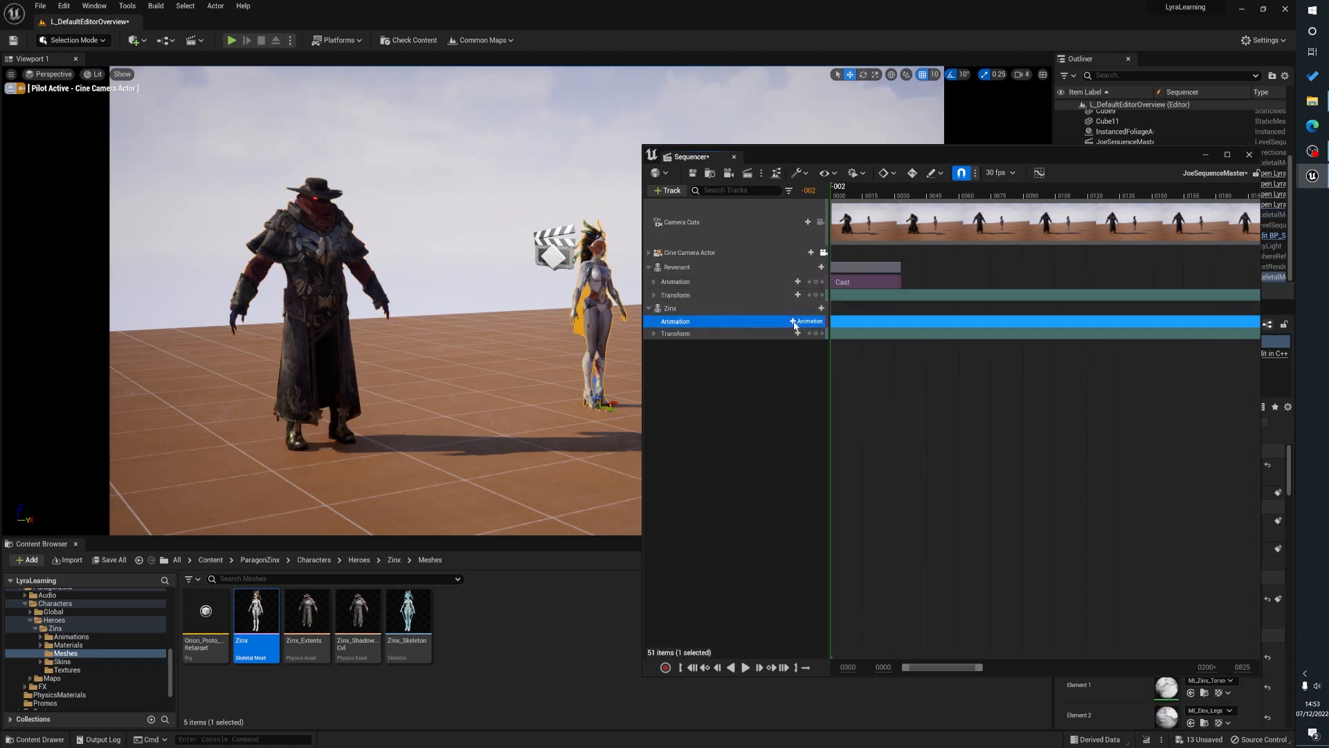
left_click(806, 323)
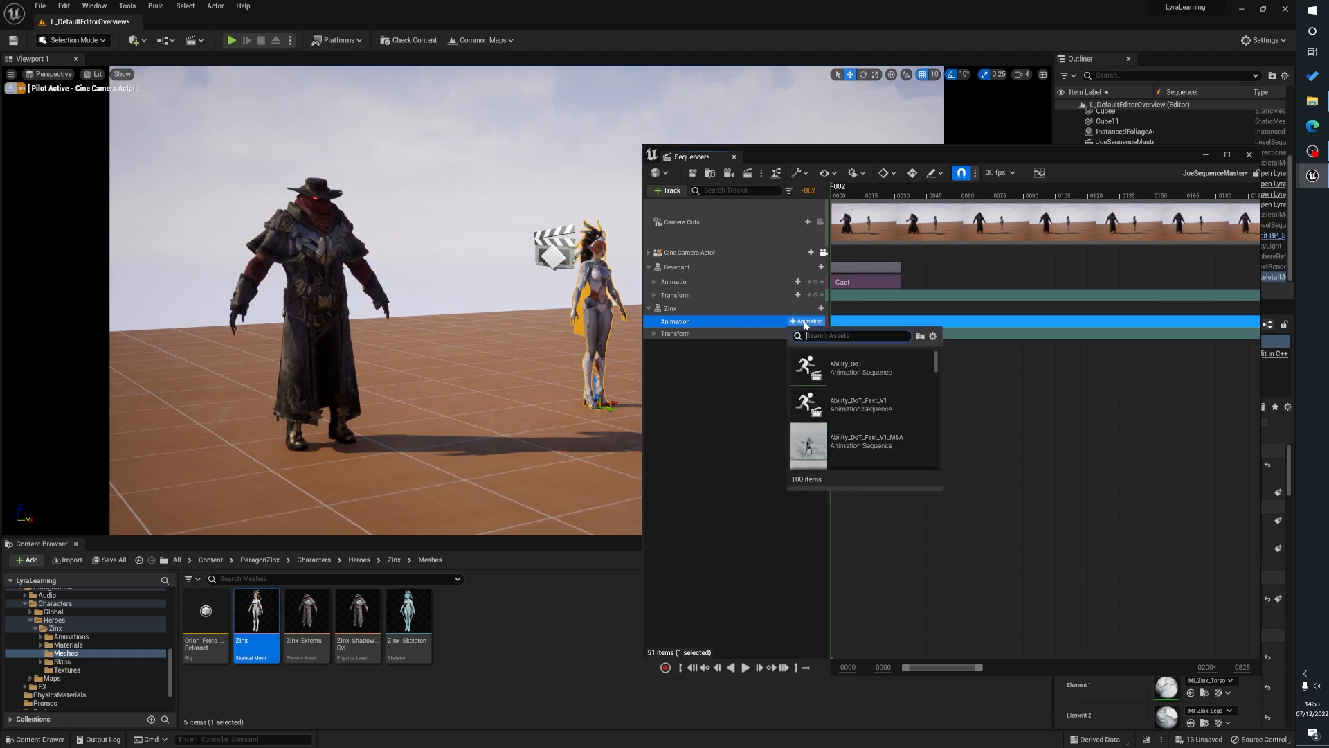
type("d")
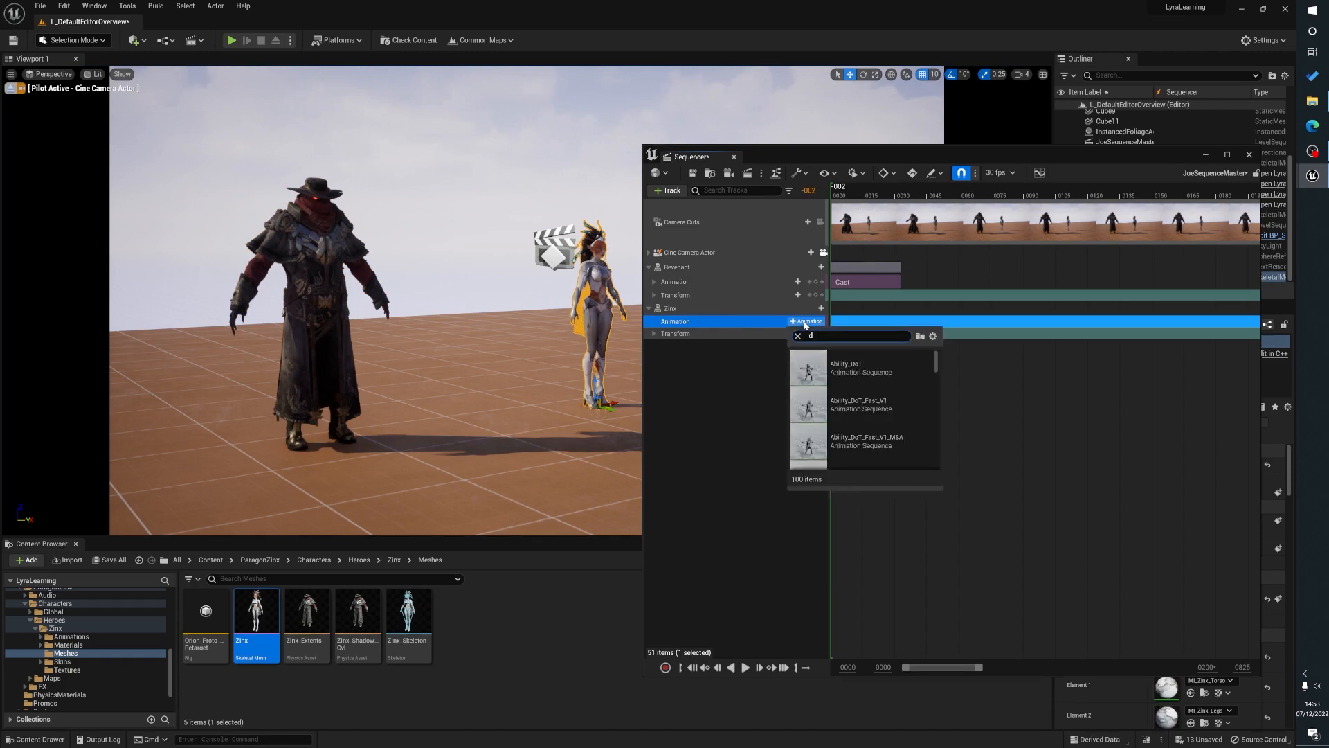
type("eath")
left_click(858, 367)
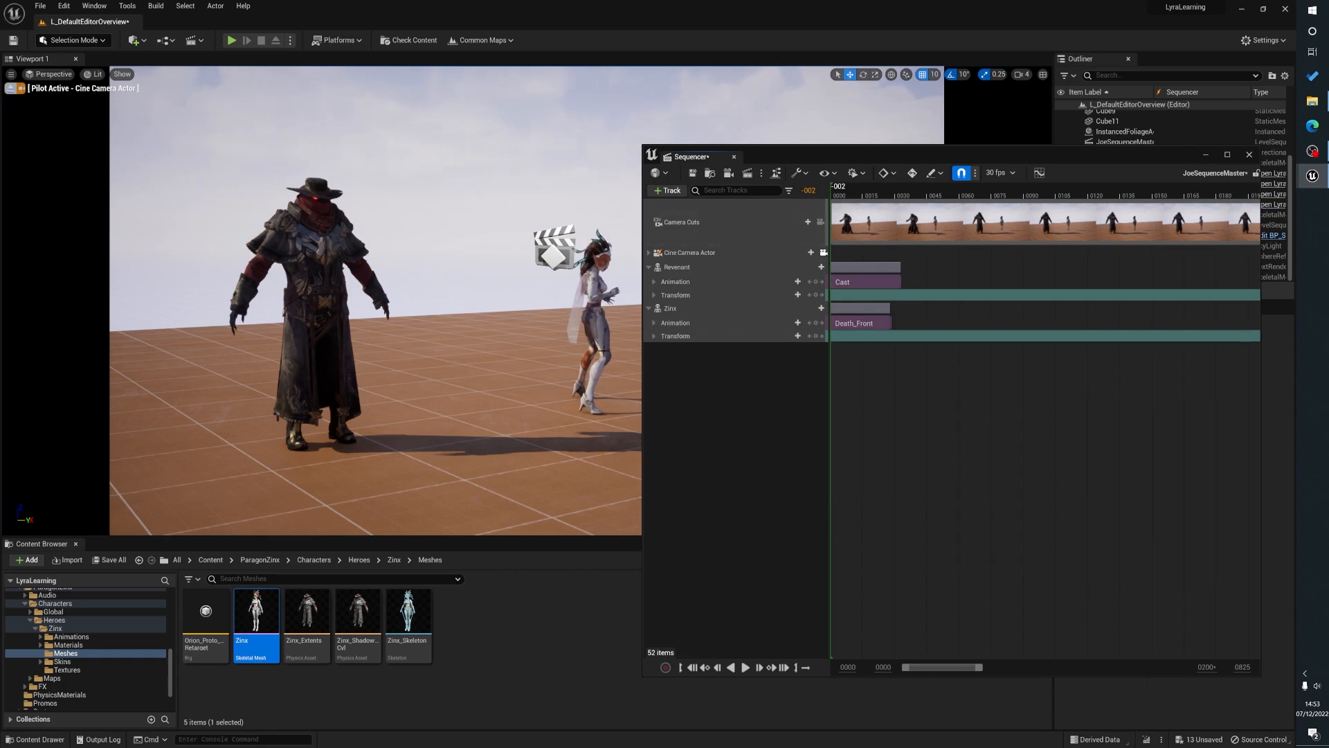
mouse_move(841, 198)
left_mouse_down()
mouse_move(892, 198)
mouse_move(831, 199)
left_mouse_up()
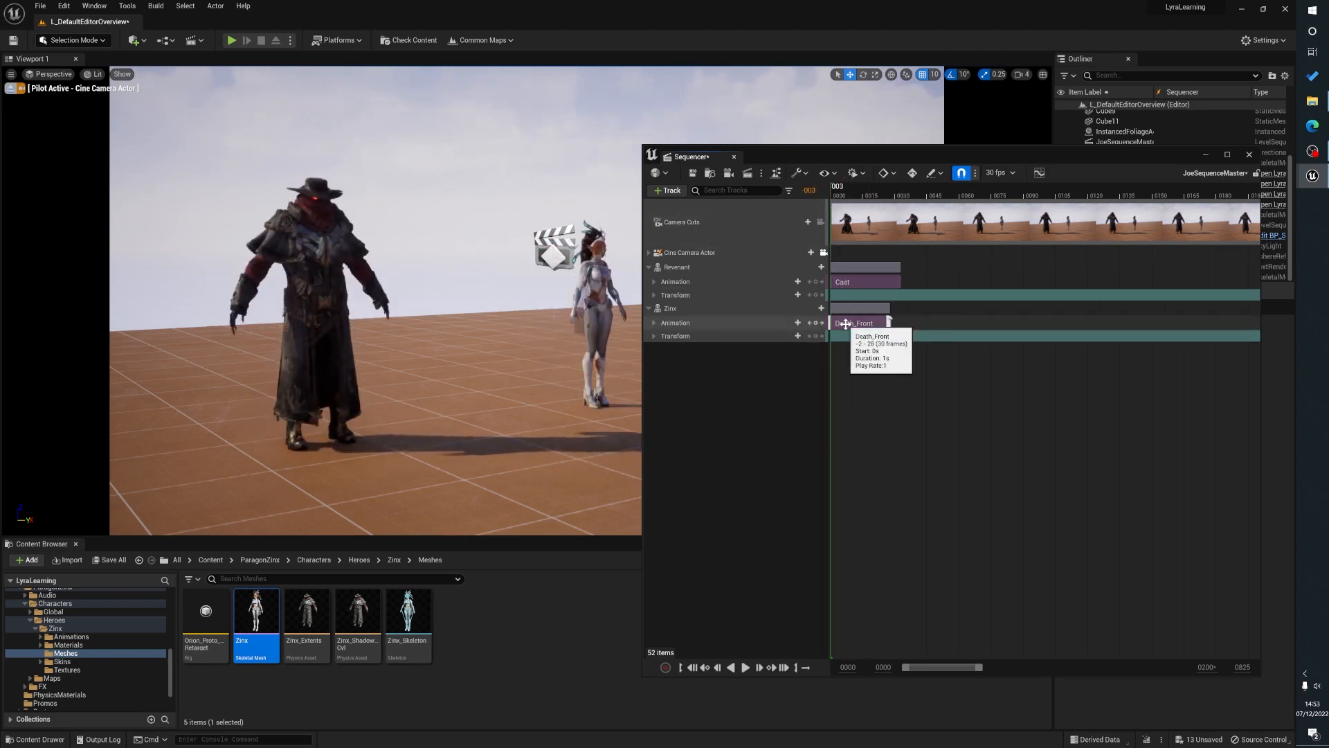
left_click_drag(846, 323, 889, 324)
Add the Idle animation to the Revenant's Animation track at frame 36
left_click_drag(833, 198, 908, 198)
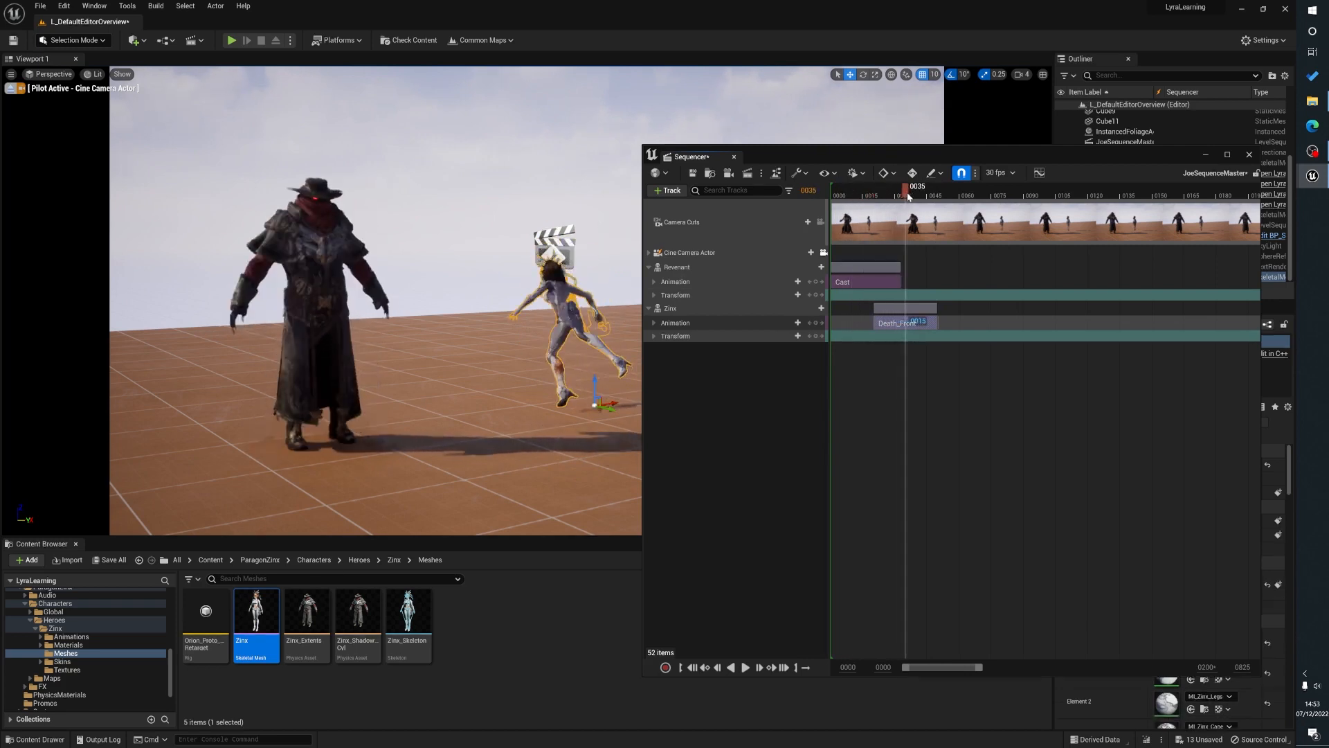
left_click(760, 282)
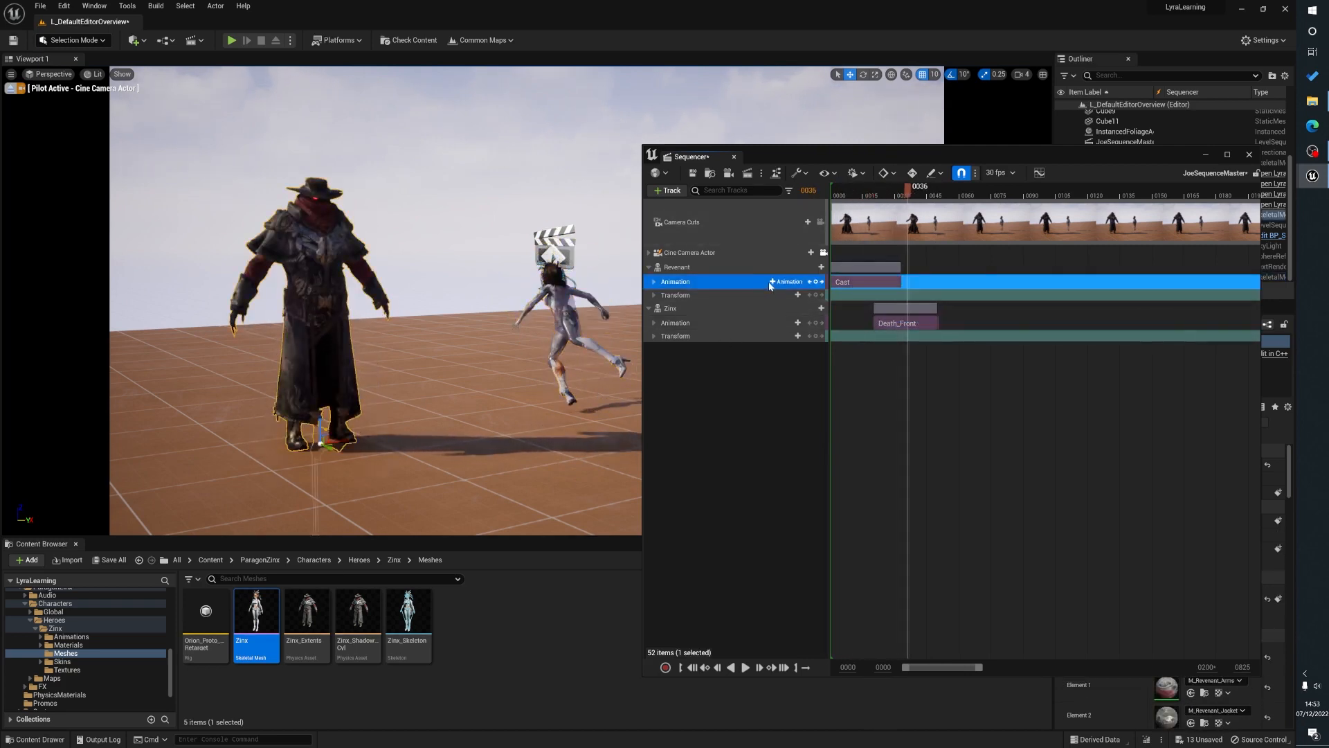
left_click(773, 282)
type("idl")
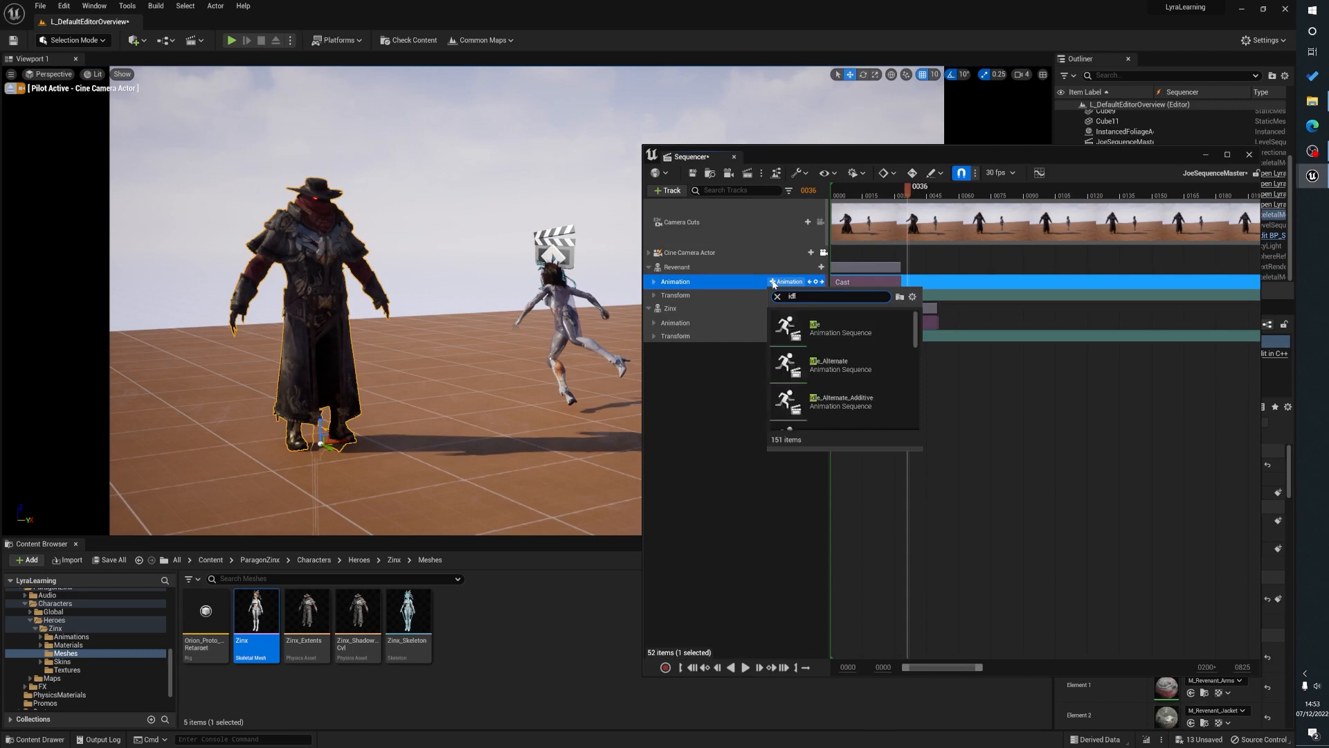
left_click(834, 332)
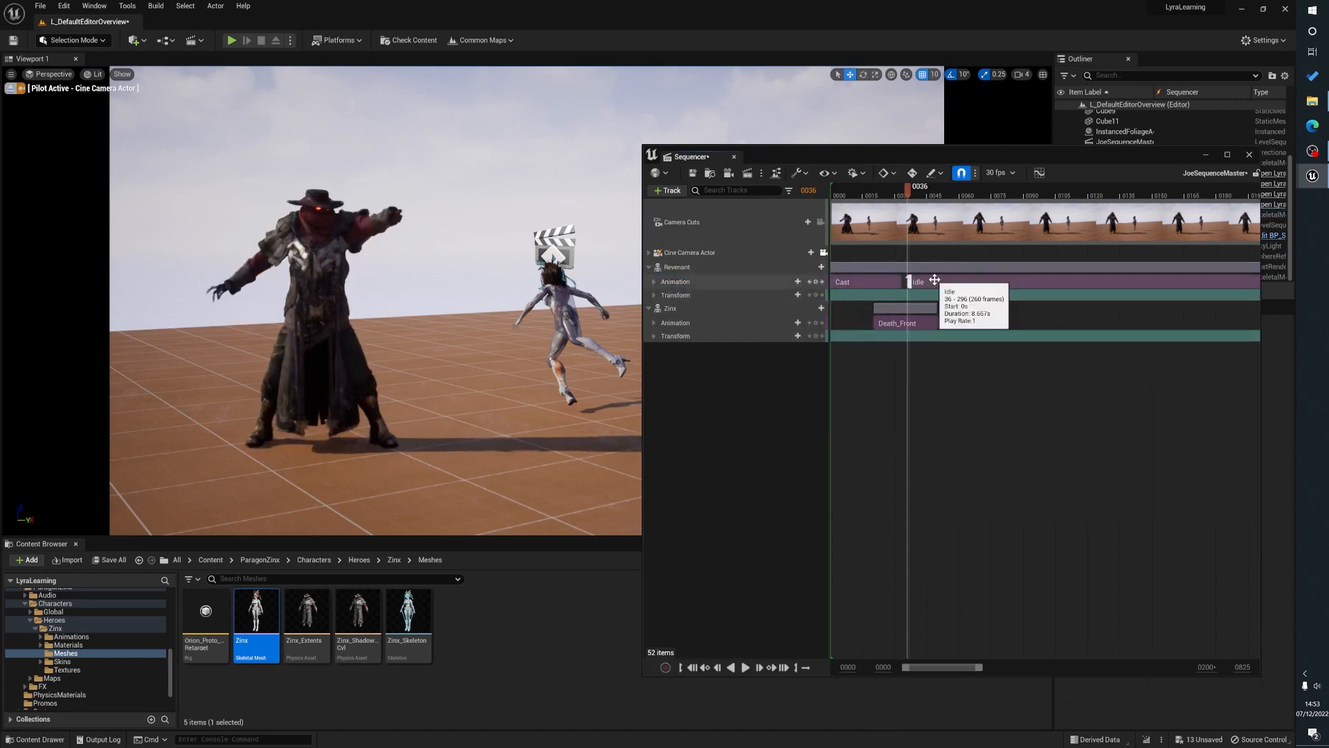
left_click(921, 281)
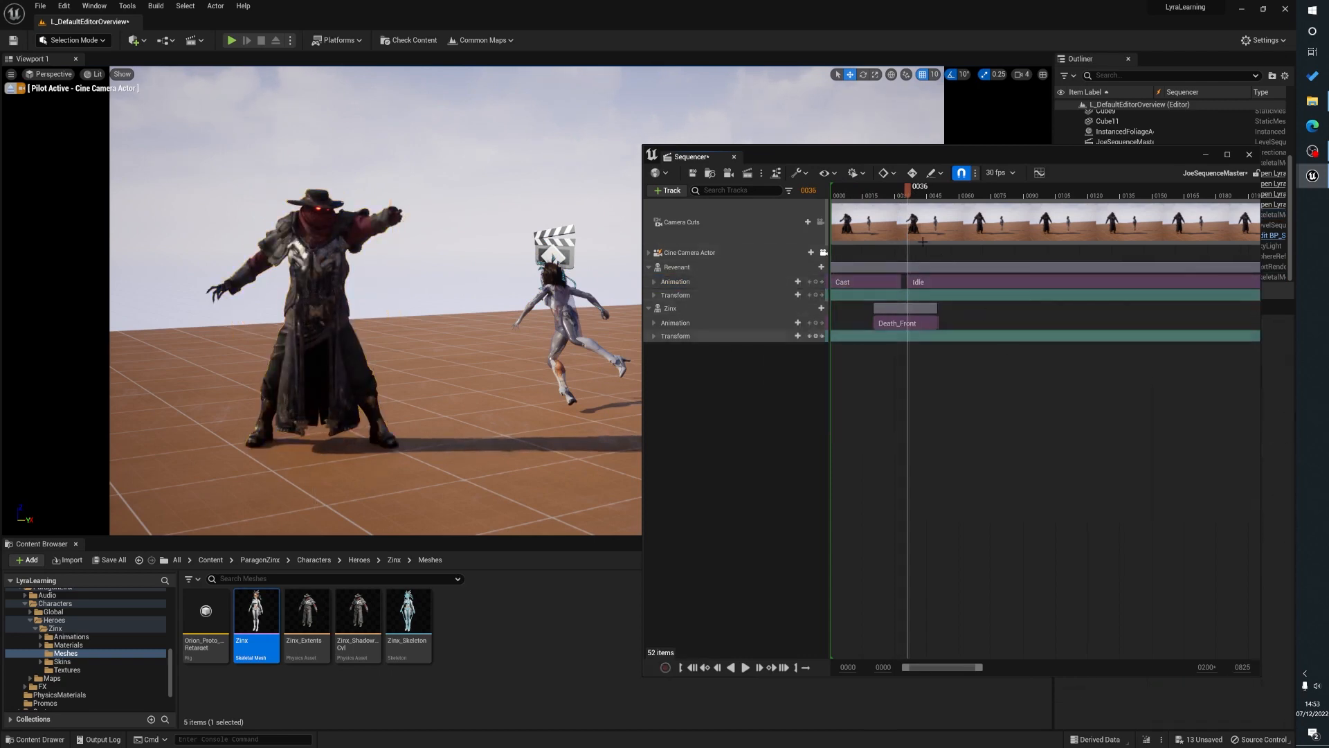
Move the Revenant's Idle clip against the end of the Cast clip and scrub across the join
left_click_drag(945, 283, 921, 282)
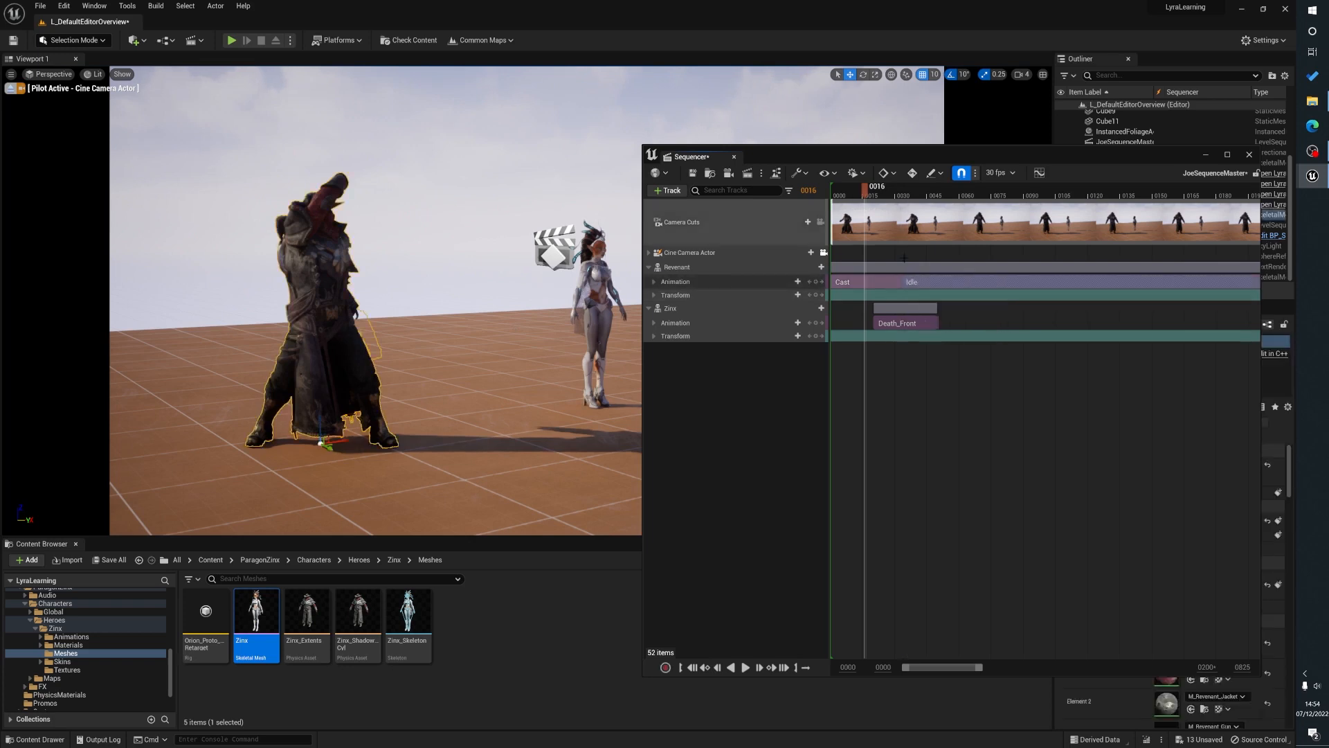
left_click(893, 199)
mouse_move(892, 198)
left_mouse_down()
mouse_move(917, 200)
mouse_move(905, 201)
left_mouse_up()
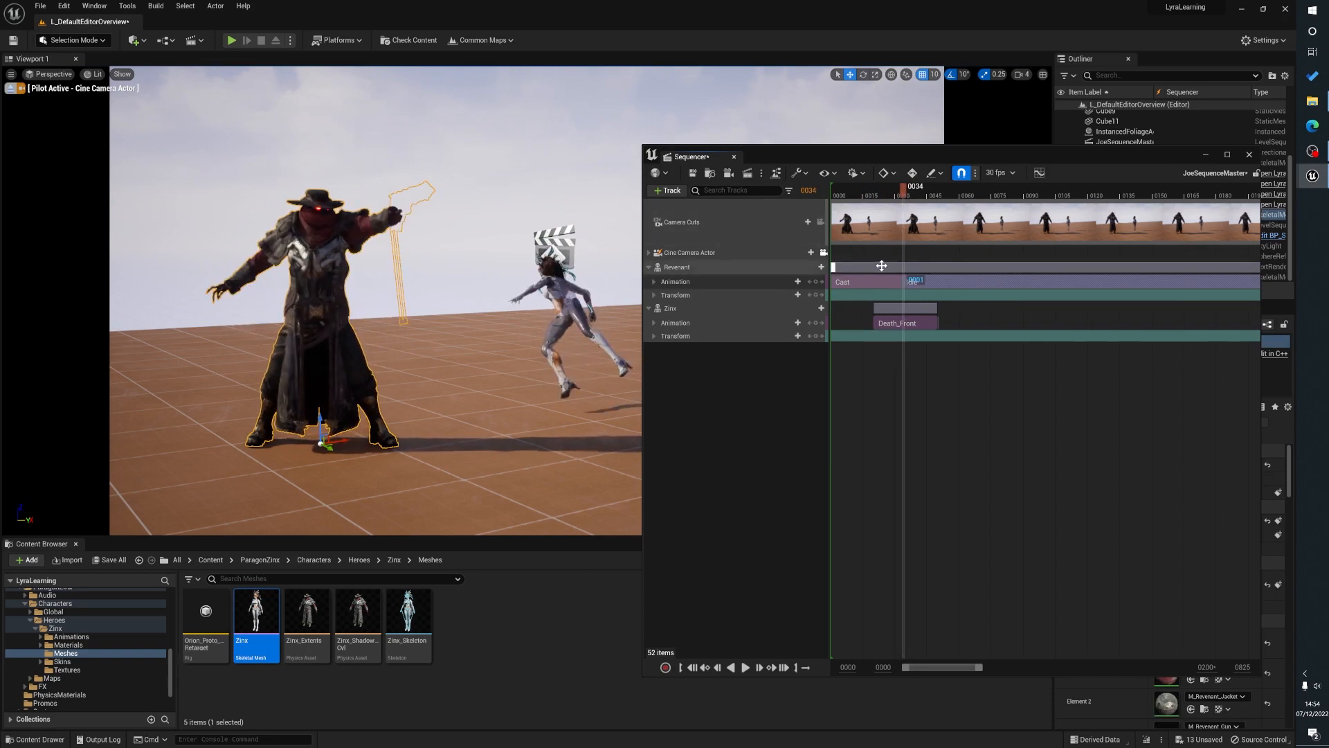
Blend the Revenant's Cast and Idle clips by overlapping them, shorten the overlap, and scrub through the transition
left_click_drag(904, 194, 850, 193)
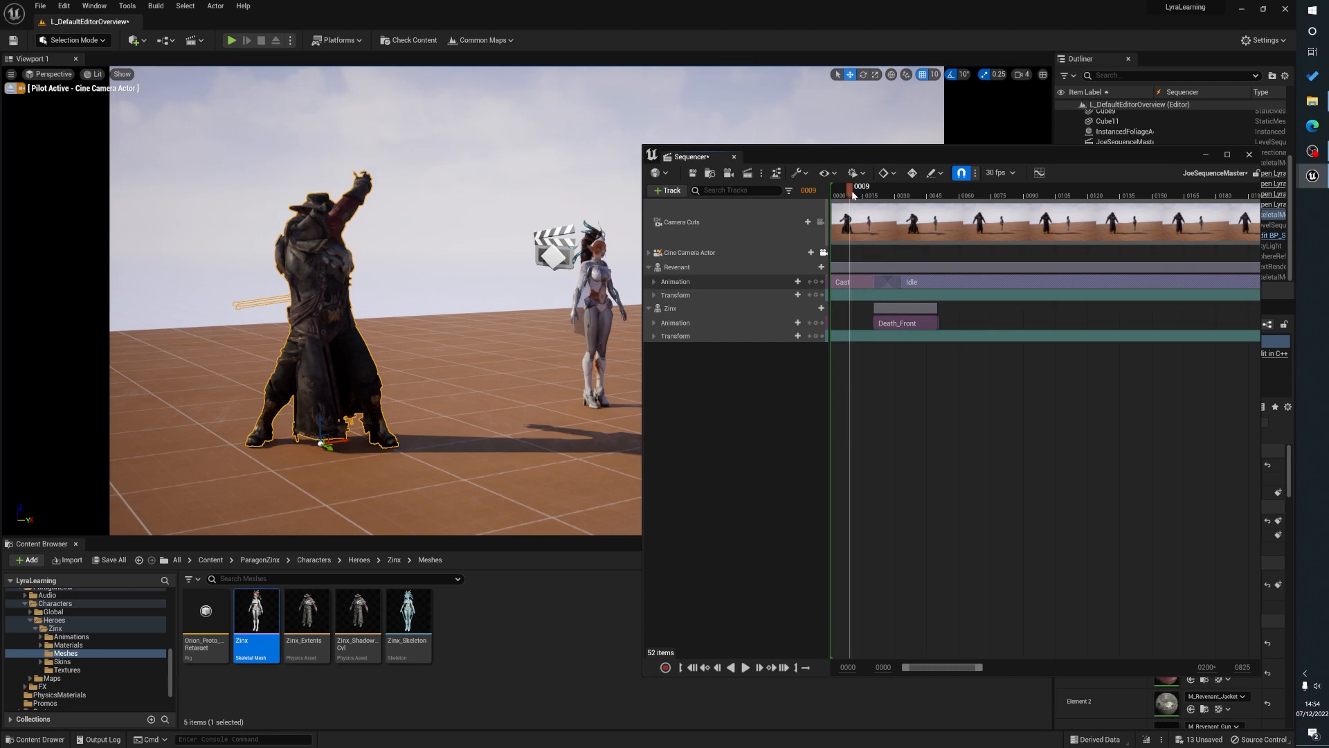
left_click_drag(853, 196, 896, 216)
left_click_drag(942, 282, 975, 283)
left_click_drag(896, 192, 866, 198)
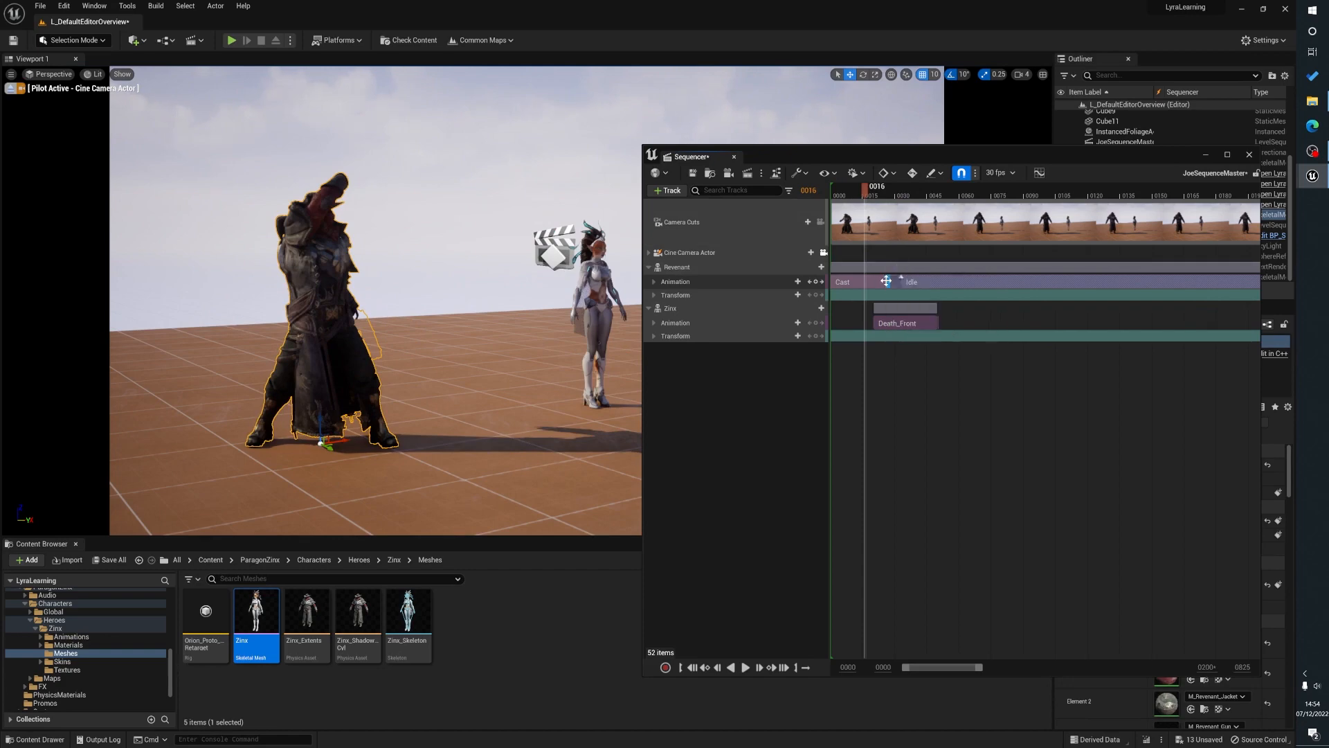
mouse_move(1087, 283)
left_mouse_down()
mouse_move(1040, 284)
mouse_move(1090, 283)
left_mouse_up()
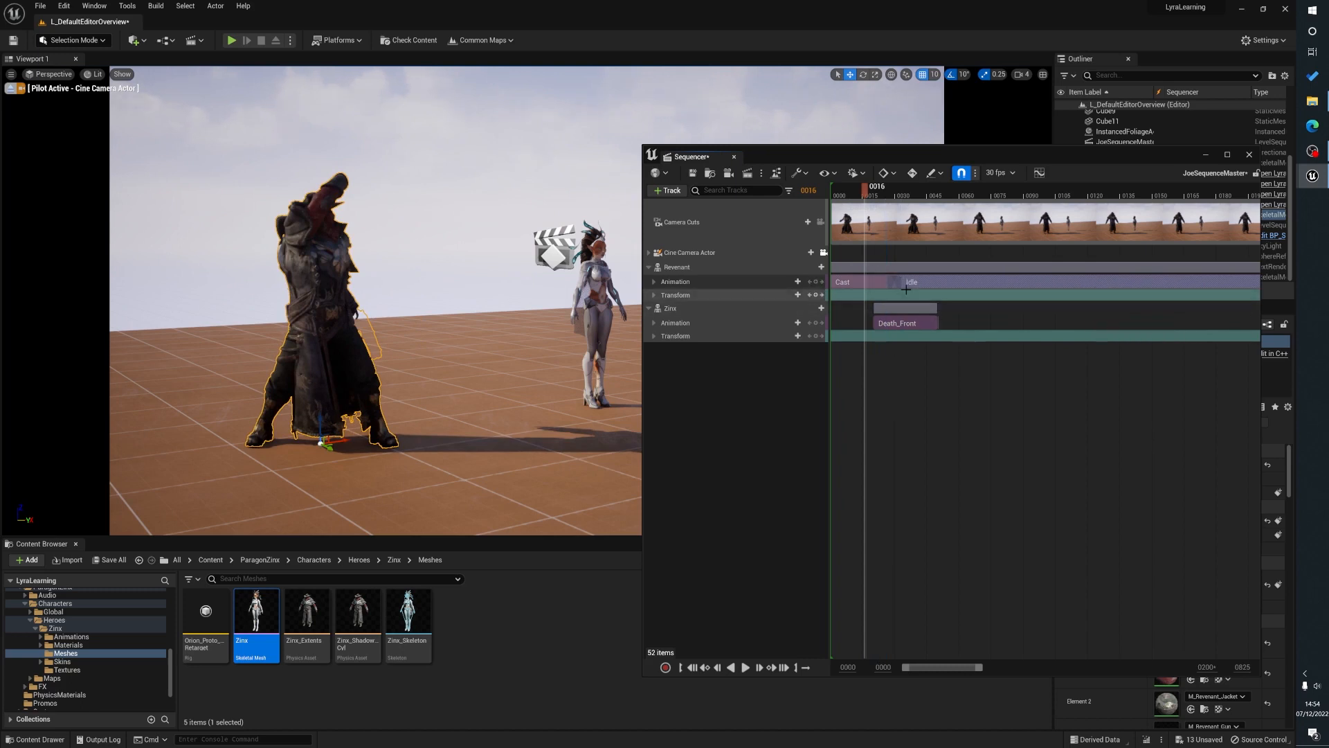
left_click_drag(865, 197, 923, 199)
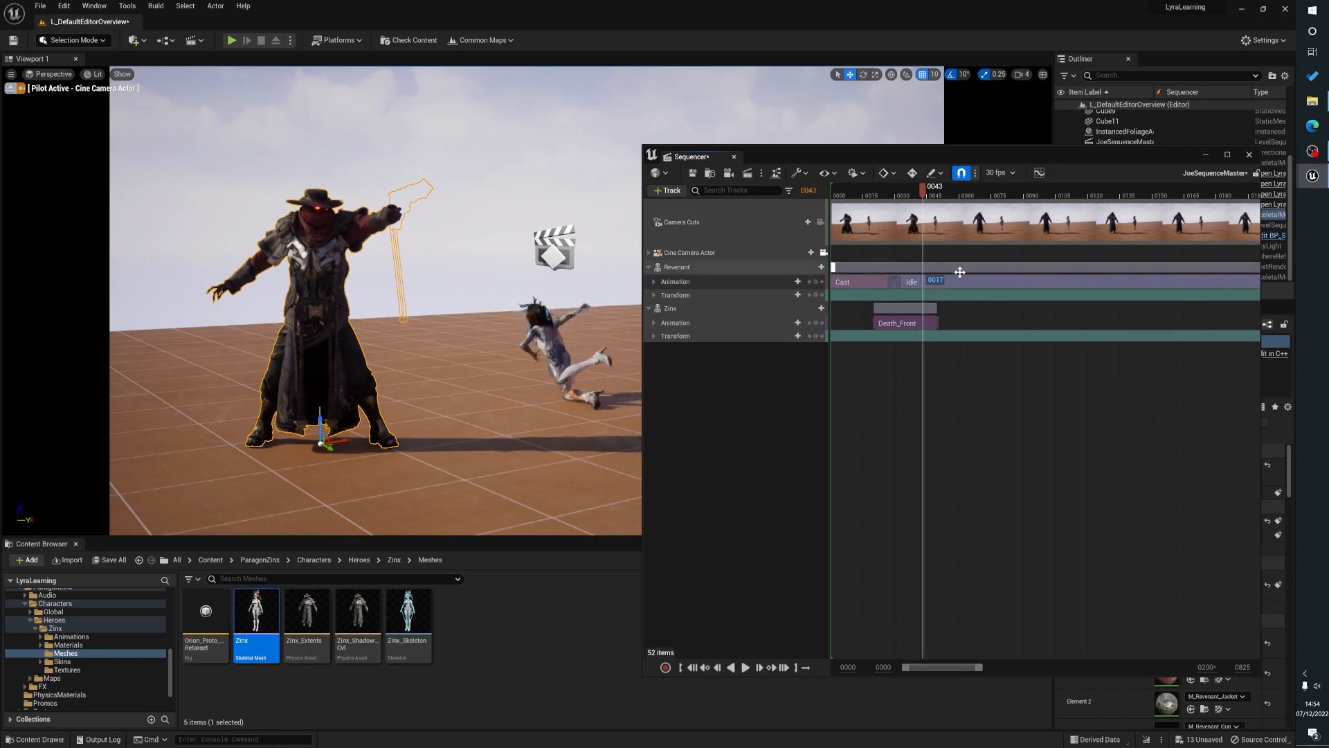
Delete the Idle and Cast clips from the Revenant and the Death_Front clip from Zinx
key("Delete")
left_click(864, 283)
key("Delete")
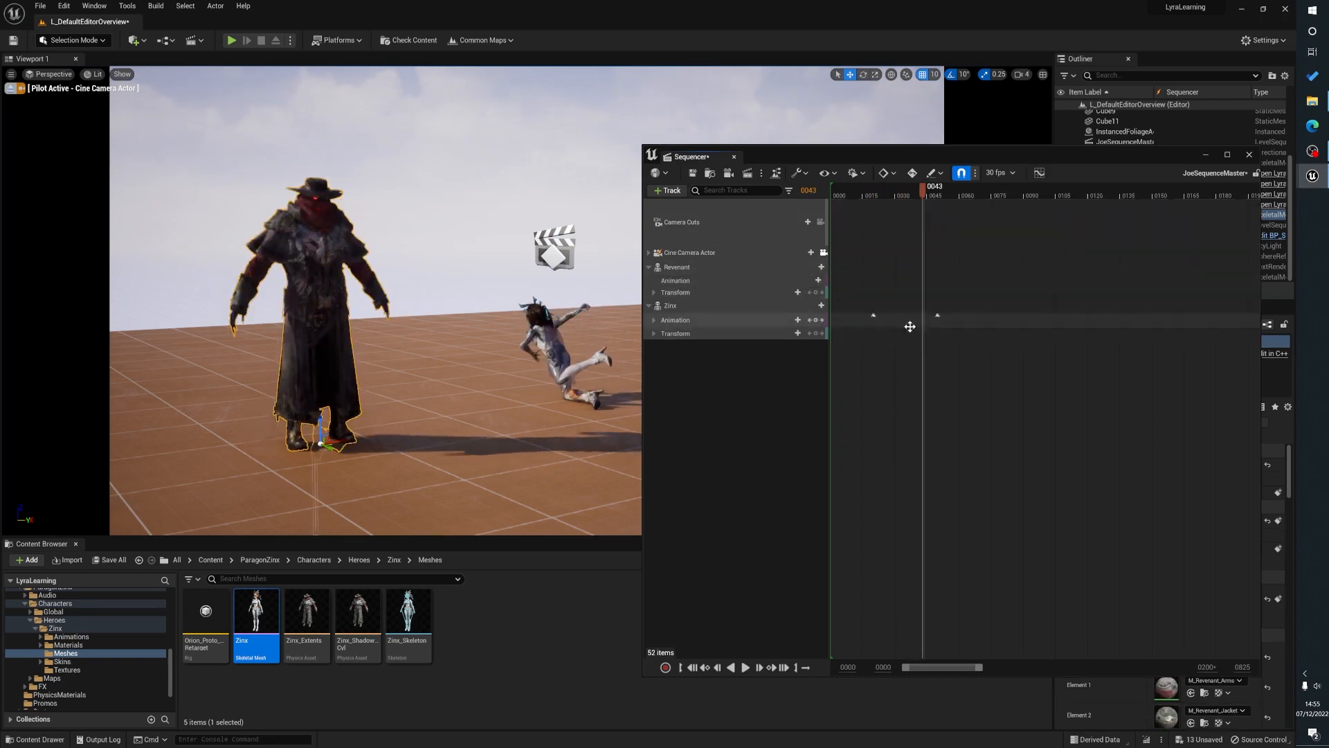
left_click(910, 319)
key("Delete")
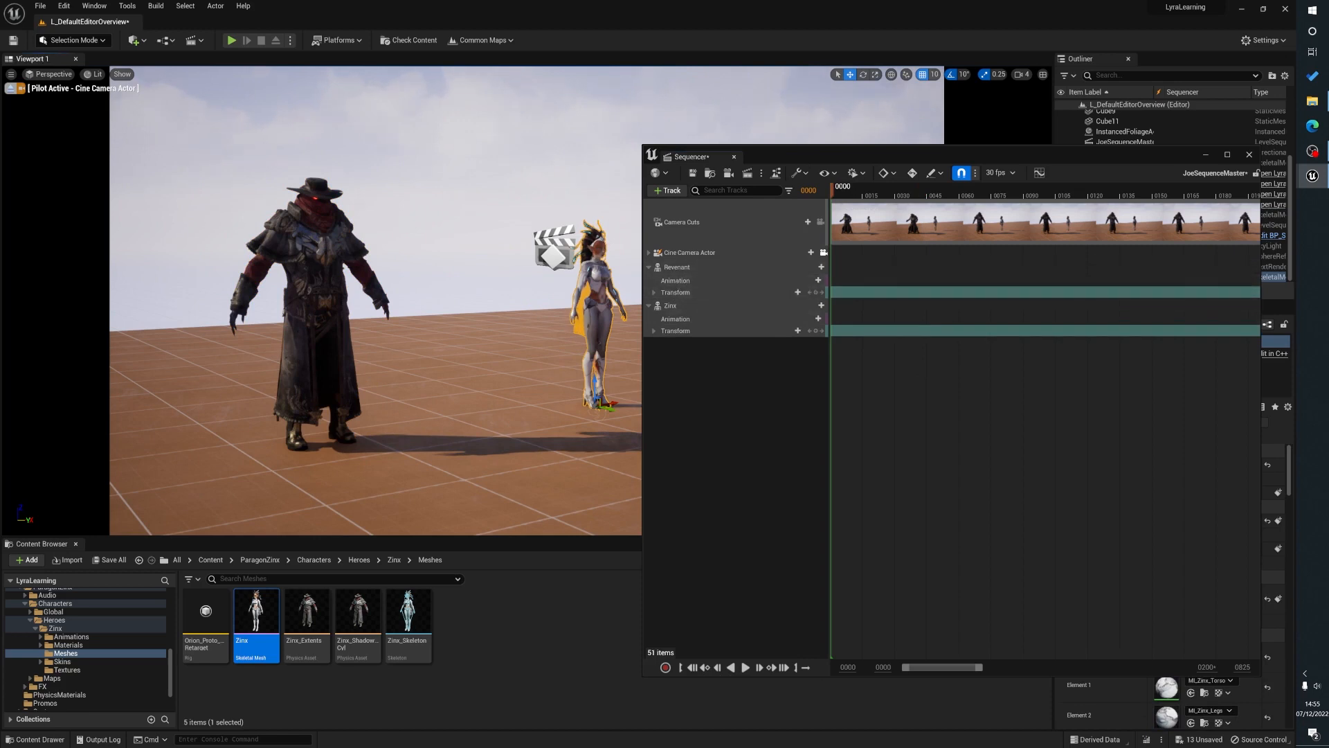
Rotate the Revenant to face Zinx and move it farther away from her on the floor
left_click(346, 364)
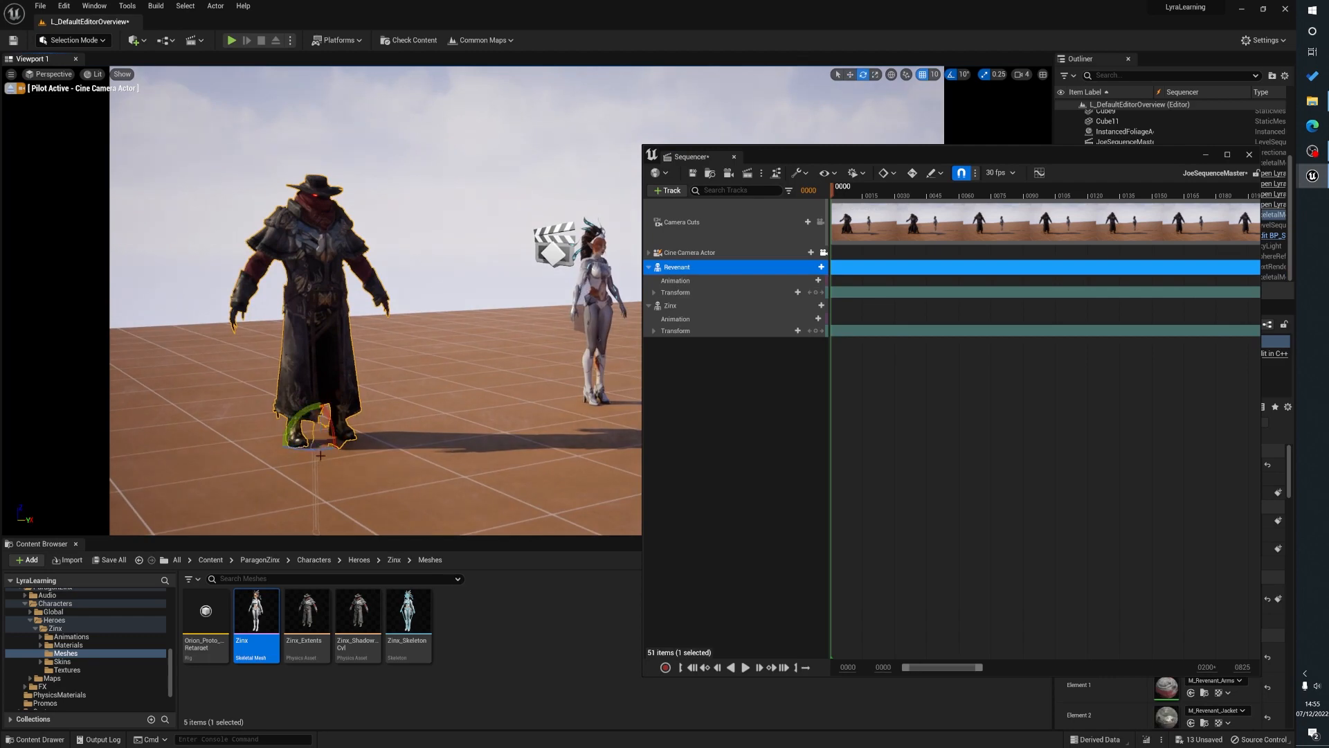
left_click_drag(335, 445, 229, 381)
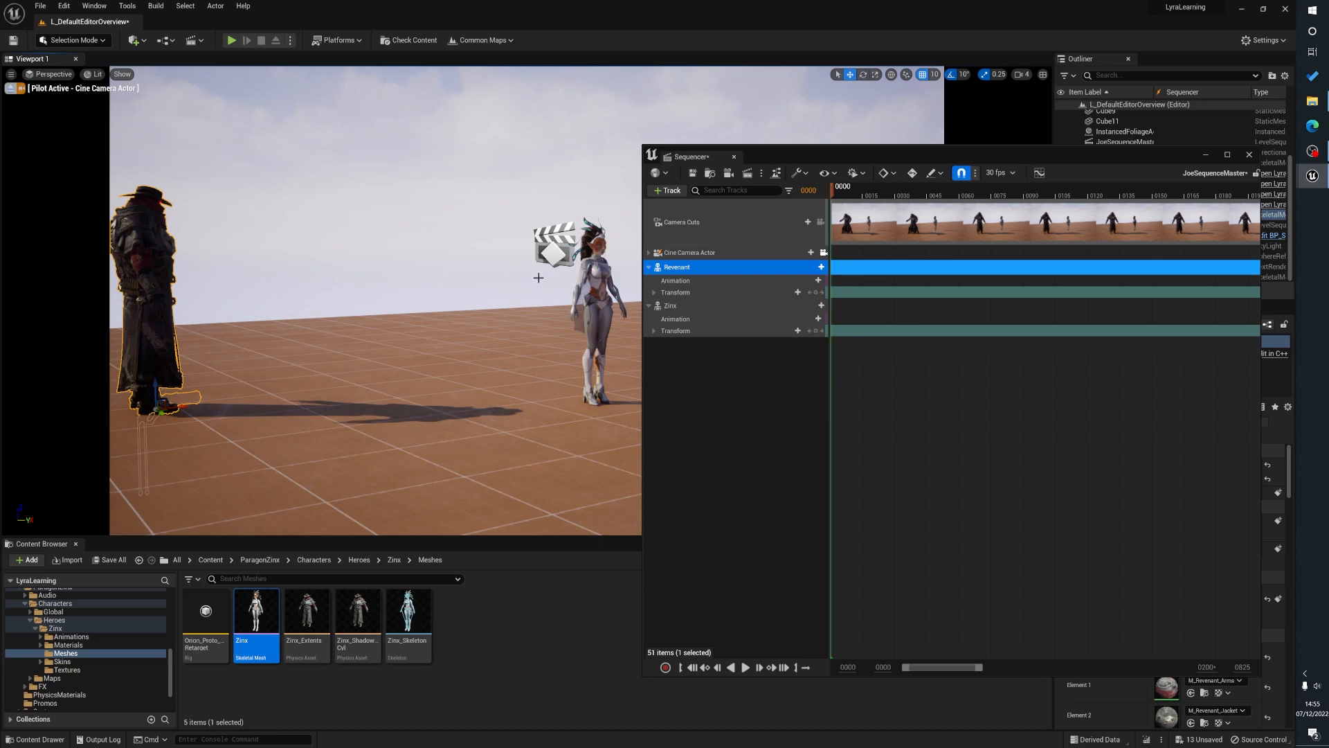
Add the Jog_Fwd animation to the Revenant's animation track and extend the clip so it loops until about frame 175
left_click(685, 284)
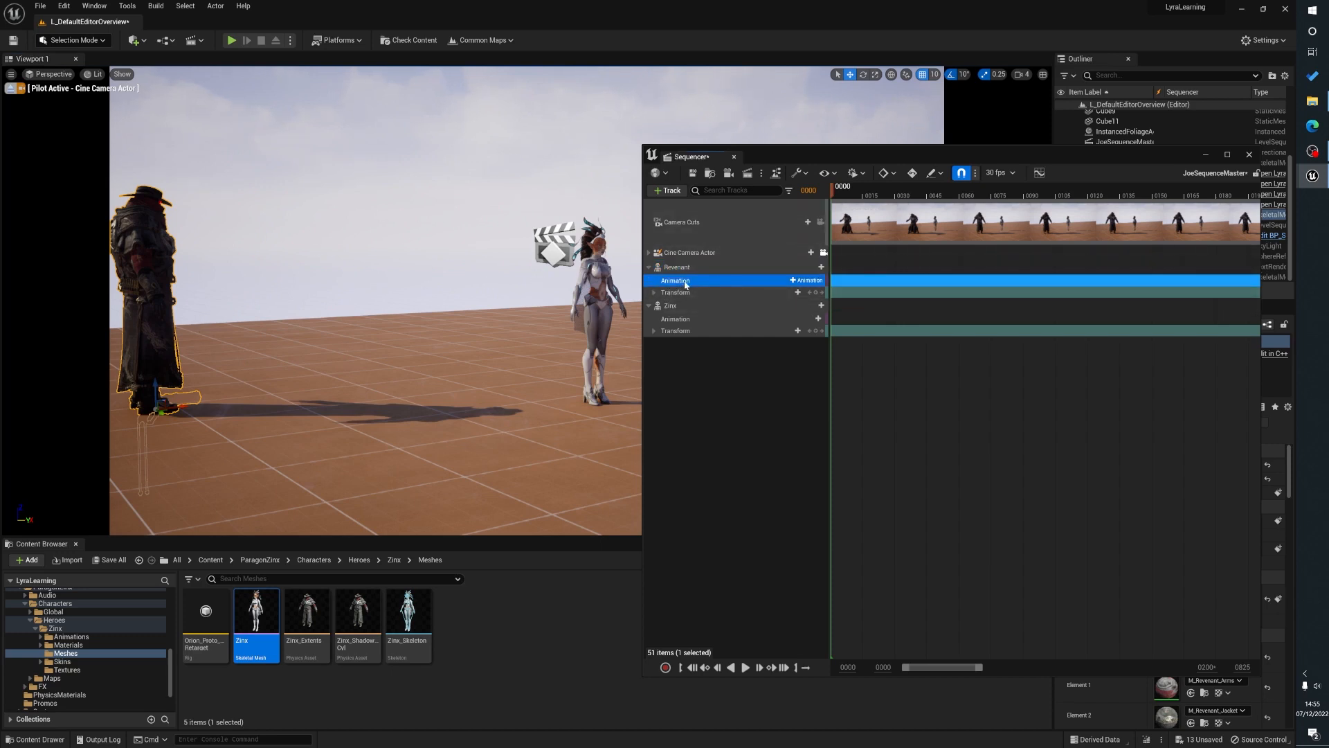
left_click(797, 281)
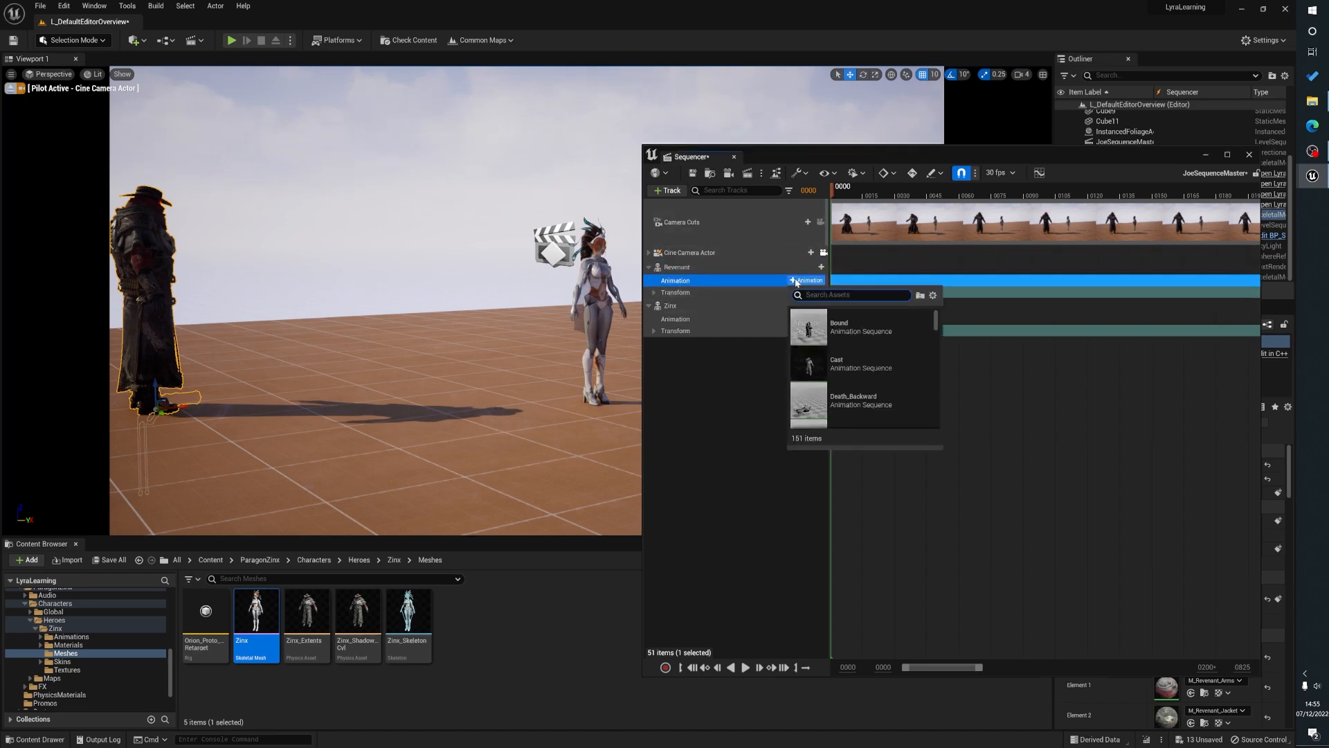
type("jo")
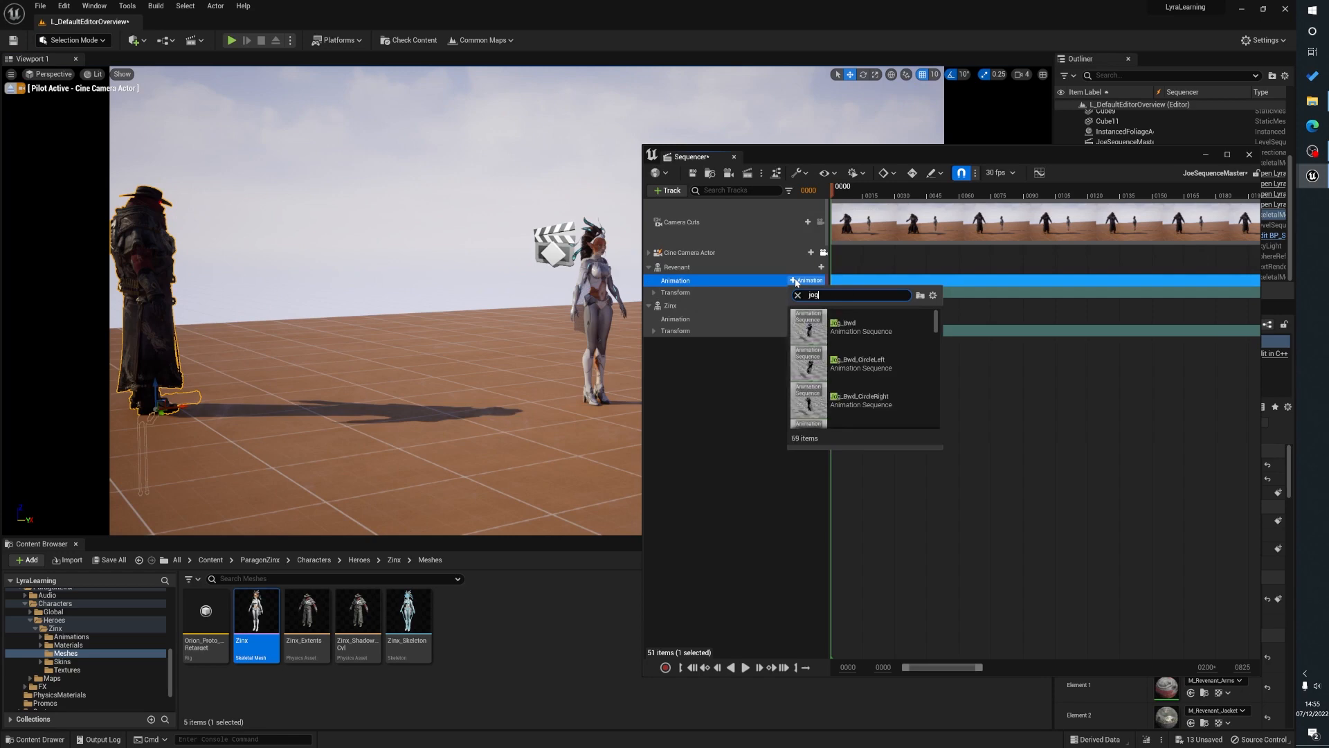
type("g")
scroll(872, 389, "down", 3)
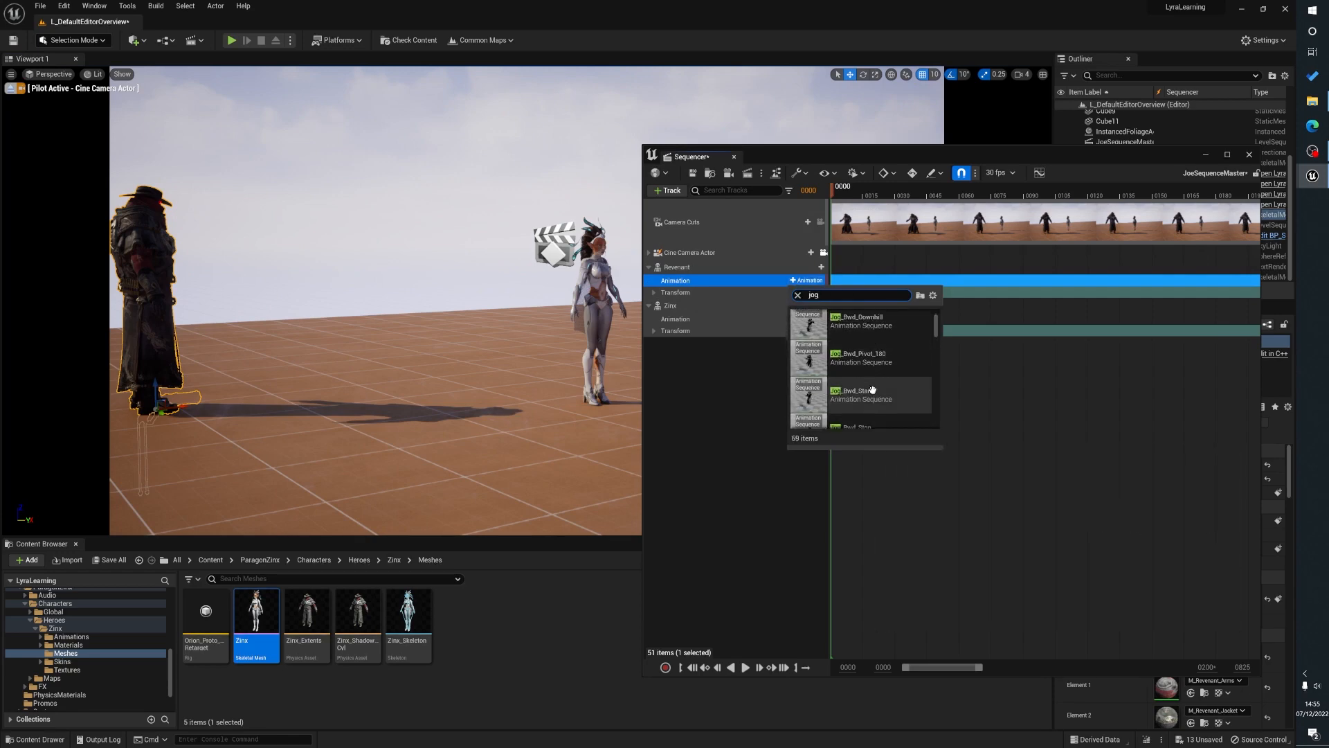
scroll(876, 390, "down", 5)
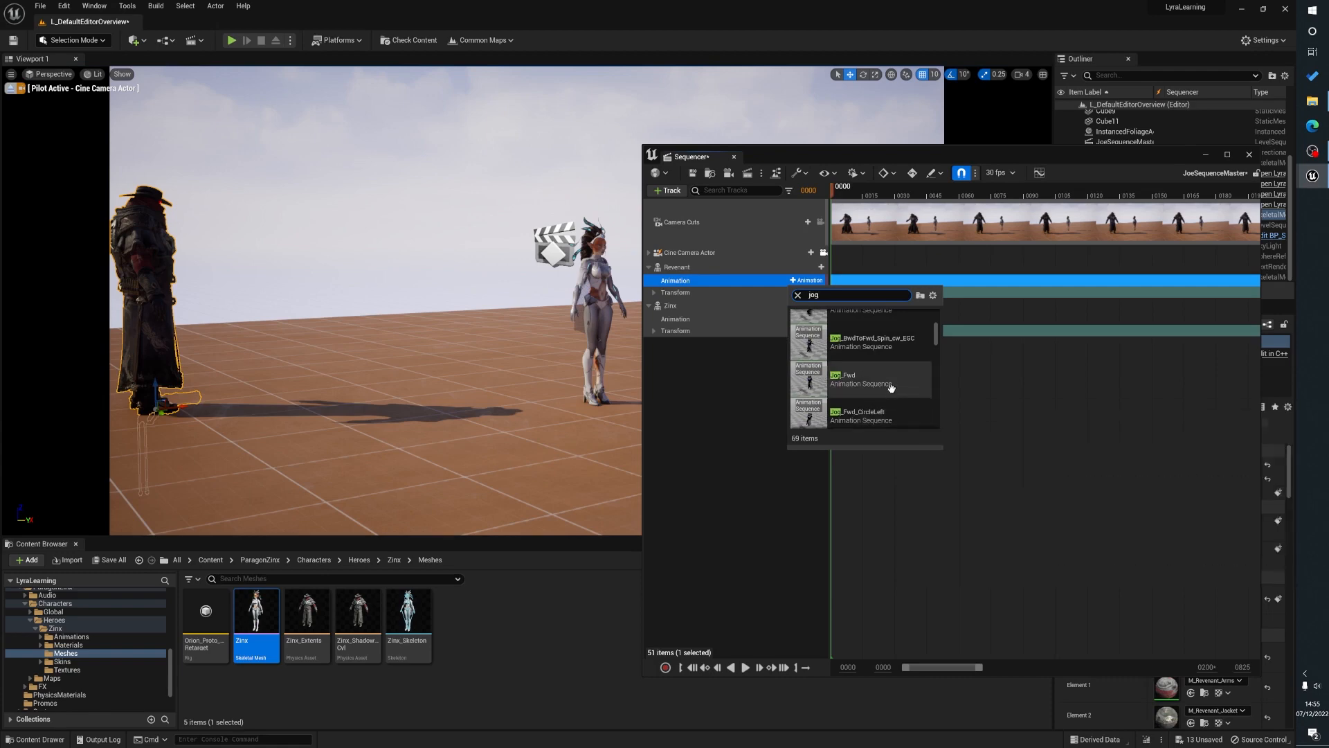
left_click(879, 379)
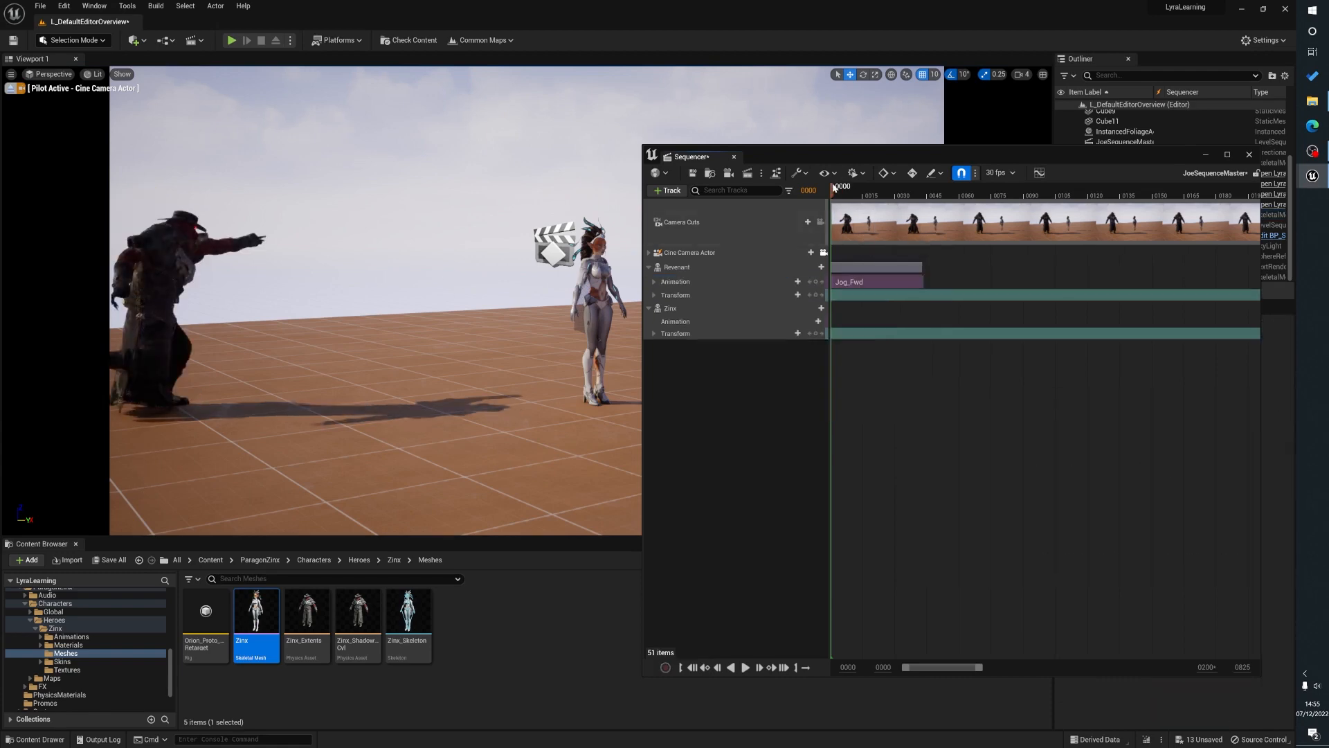
left_click_drag(834, 189, 859, 188)
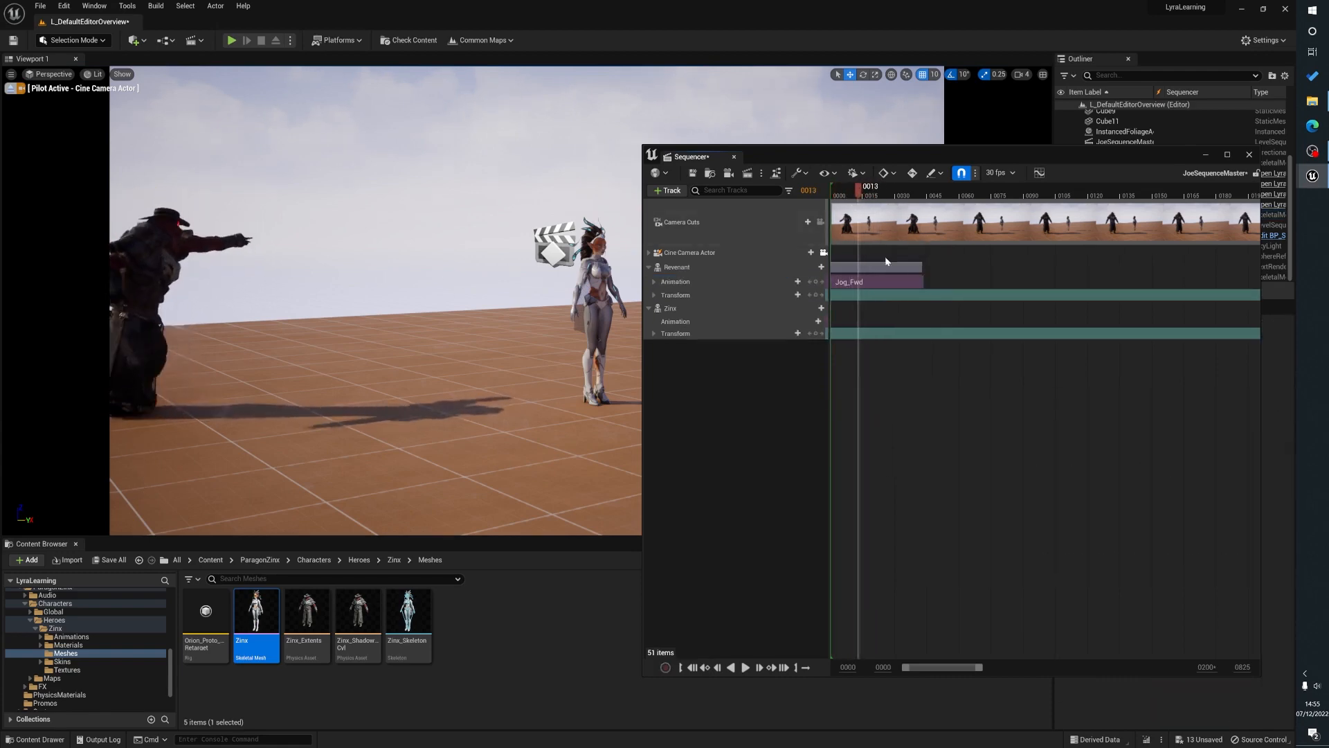
left_click_drag(923, 281, 1223, 276)
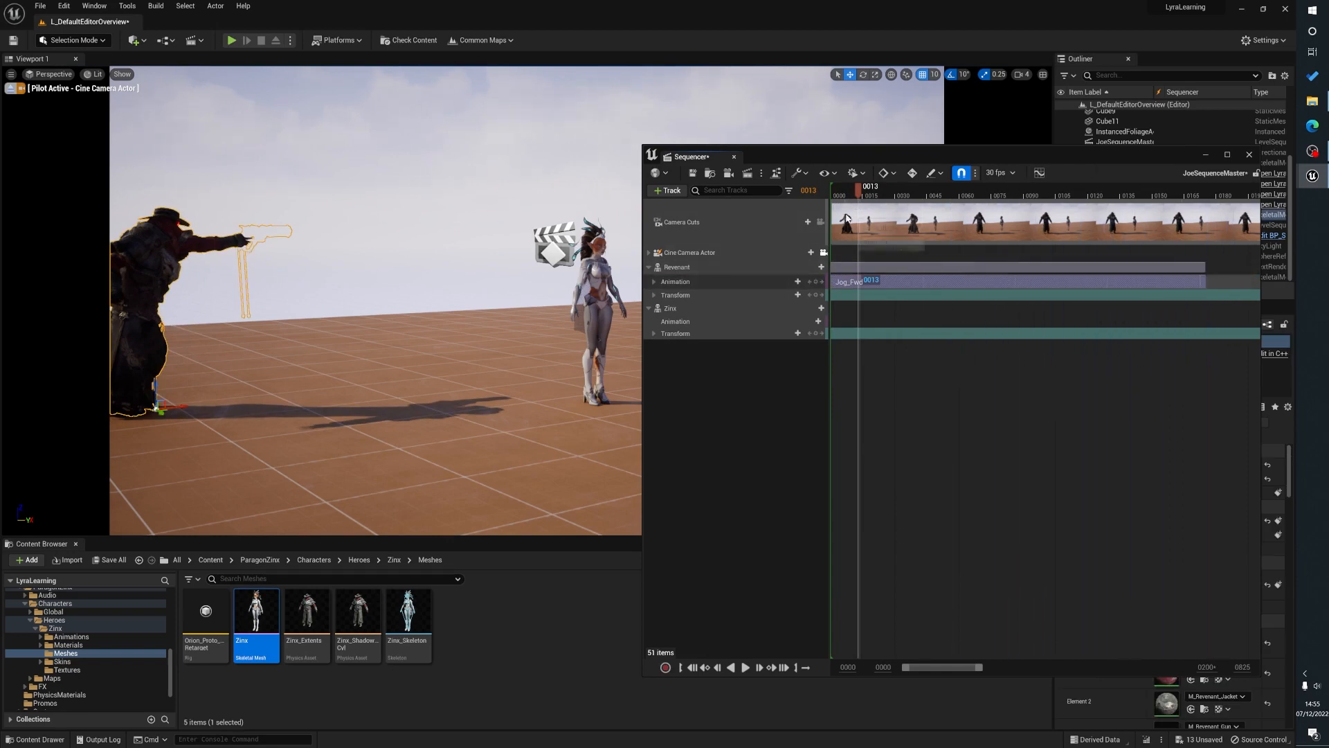
Key the Revenant's transform at its starting position on frame 0
mouse_move(848, 190)
left_mouse_down()
mouse_move(1092, 202)
mouse_move(853, 204)
left_mouse_up()
left_click(691, 668)
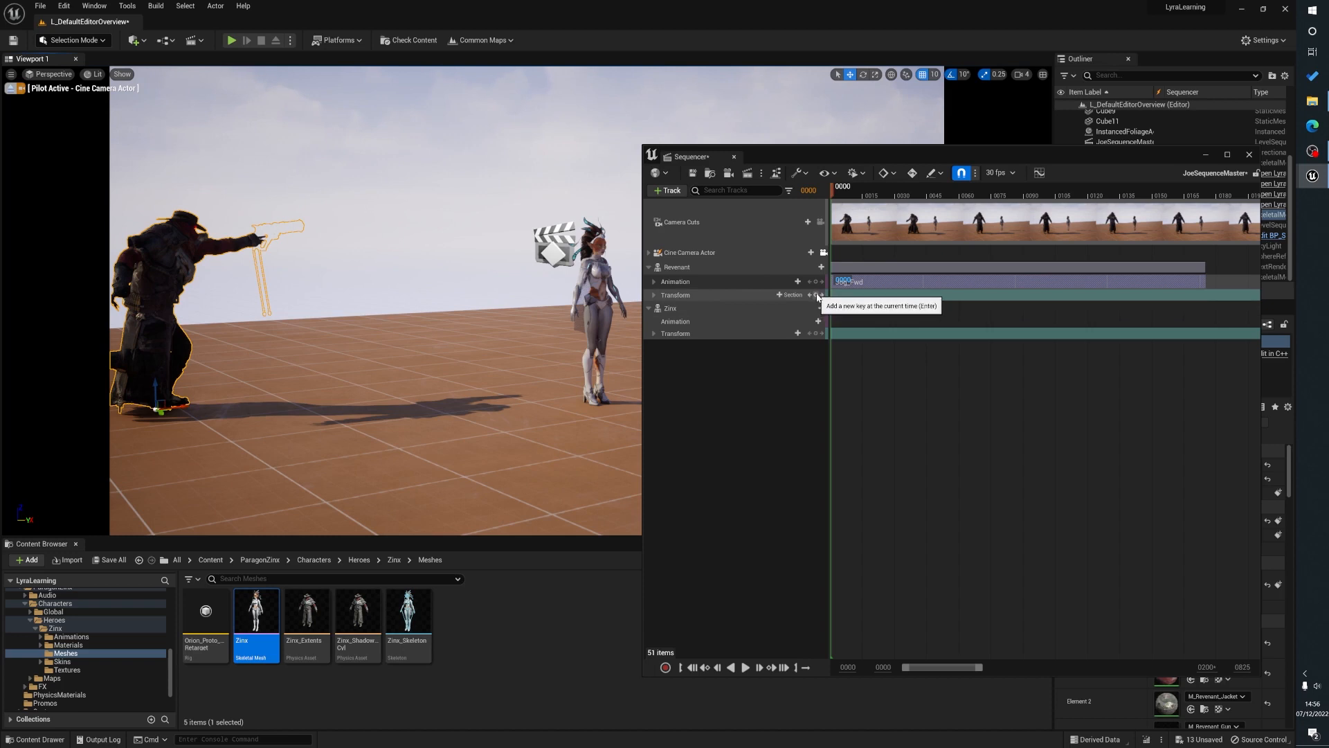
left_click(818, 297)
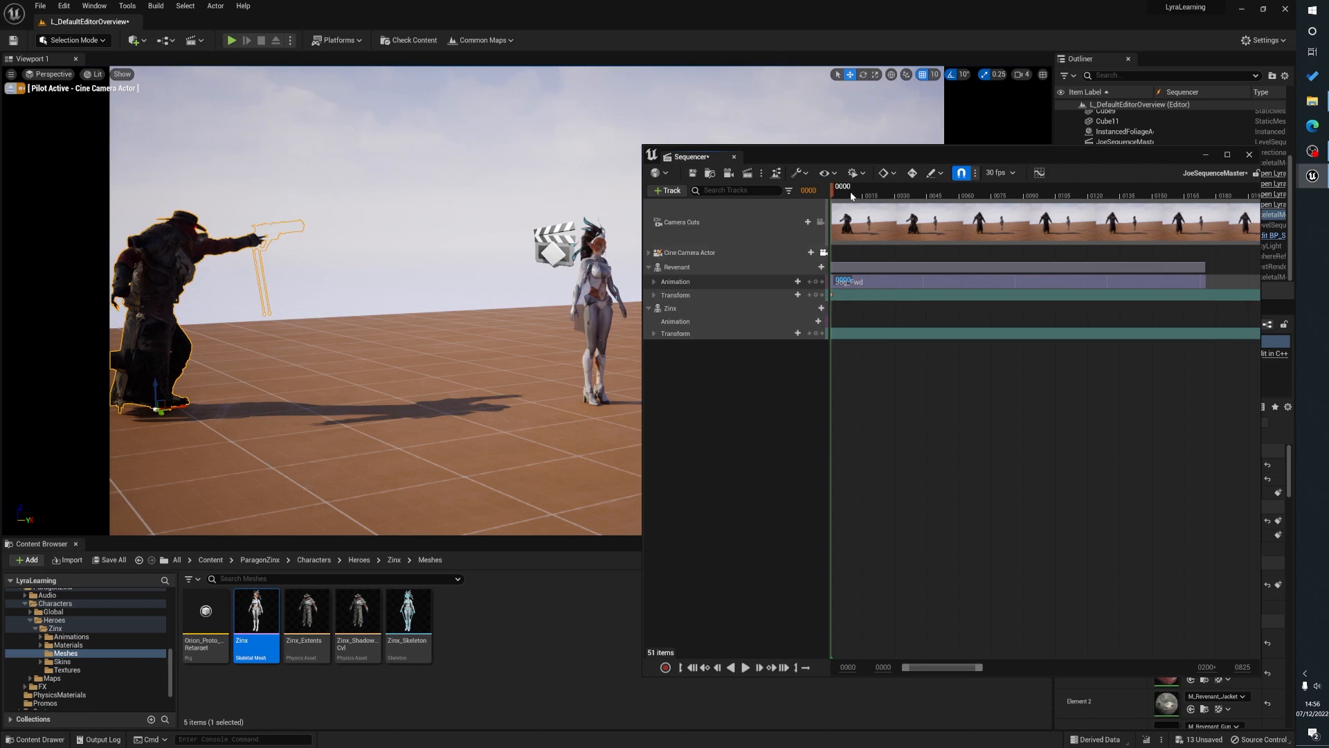
At frame 128, move the Revenant across the floor past Zinx and key its transform
left_click_drag(852, 197, 1106, 202)
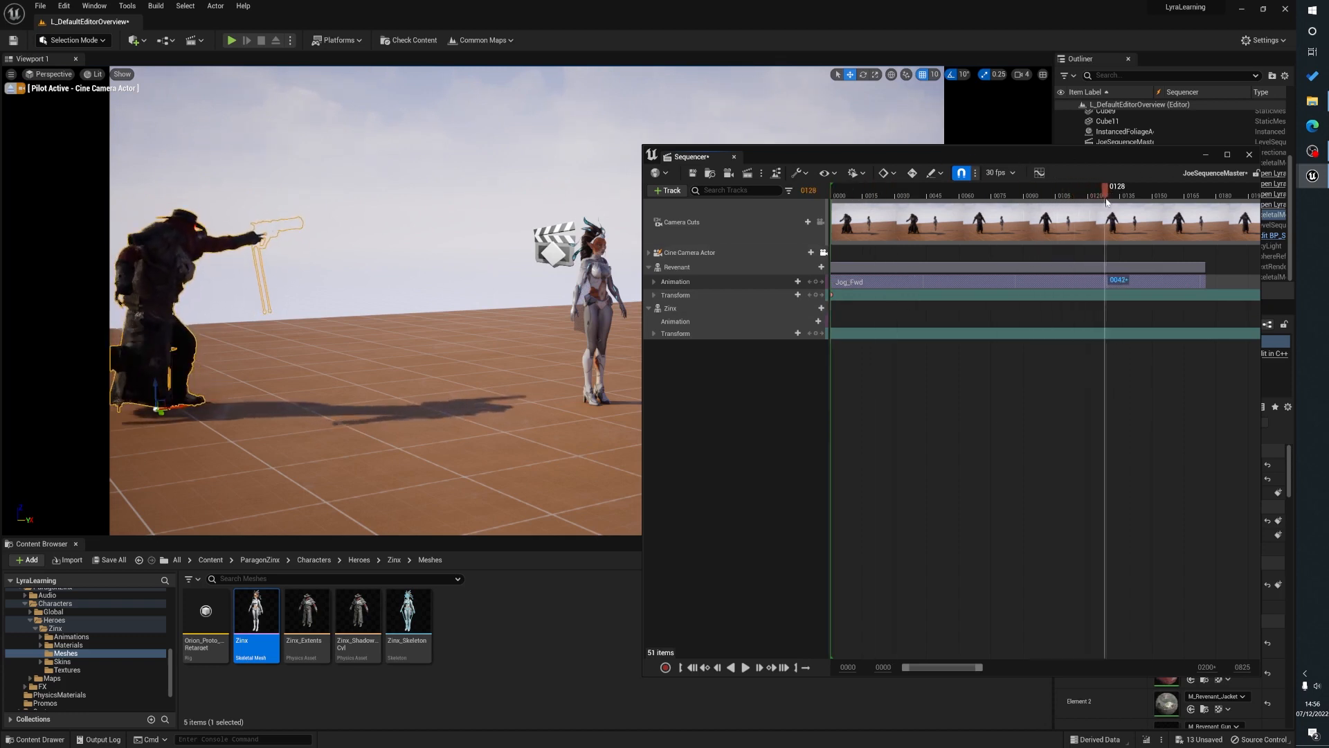
left_click_drag(894, 158, 907, 175)
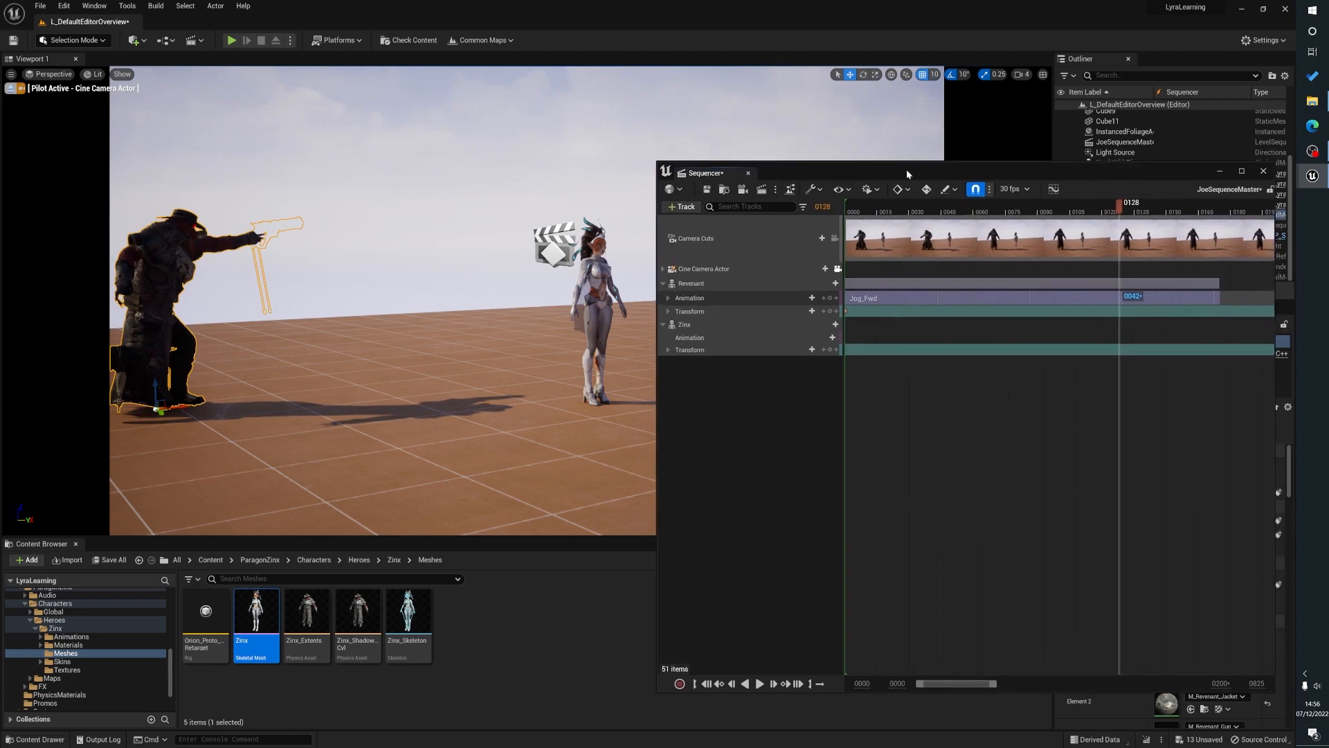
left_click_drag(184, 405, 658, 354)
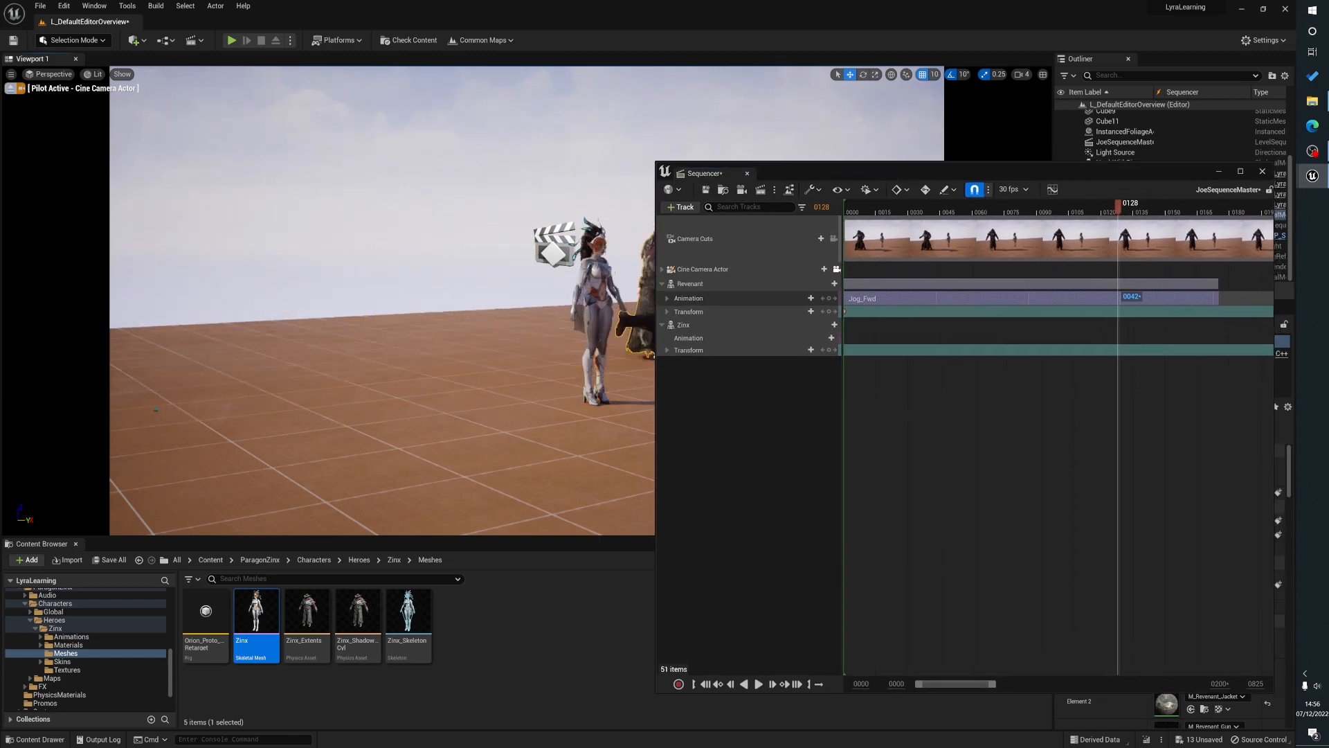
left_click(830, 313)
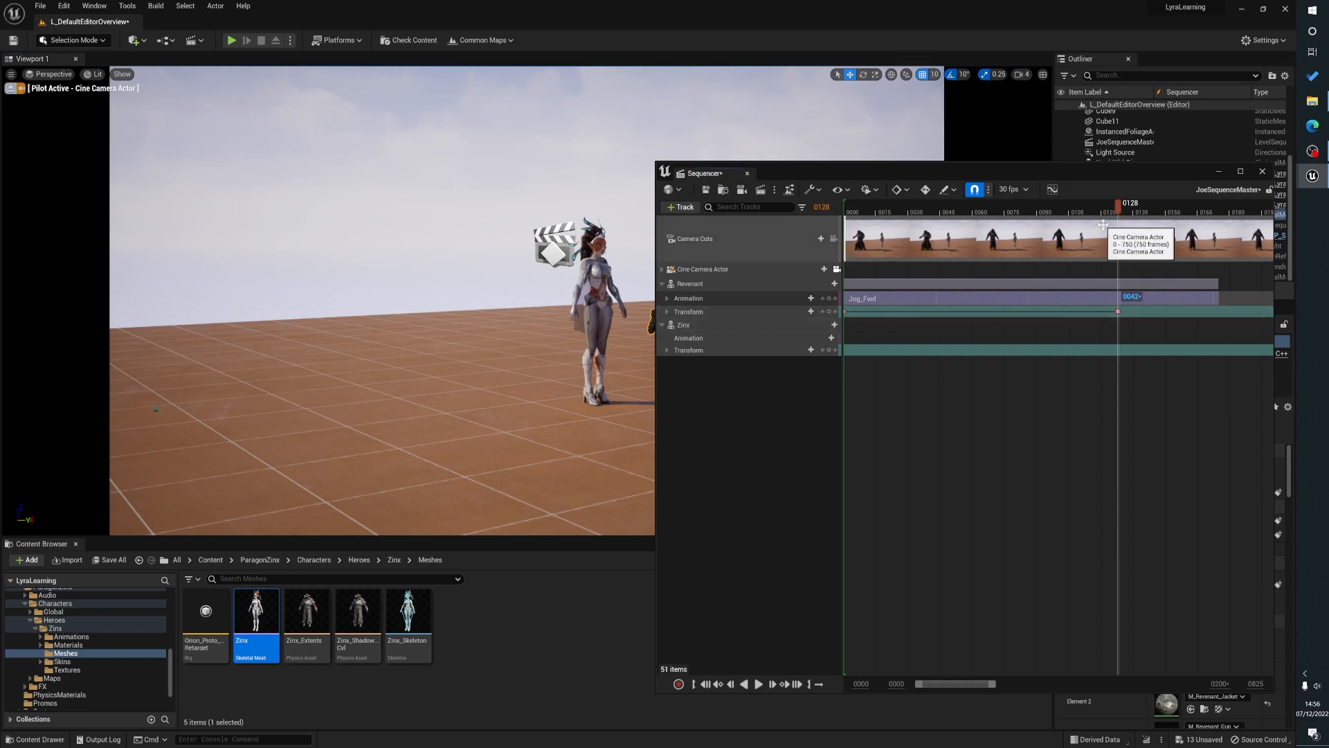
Play the sequence from near the start to review the Revenant's jog between its two transform keys
left_click_drag(963, 169, 909, 176)
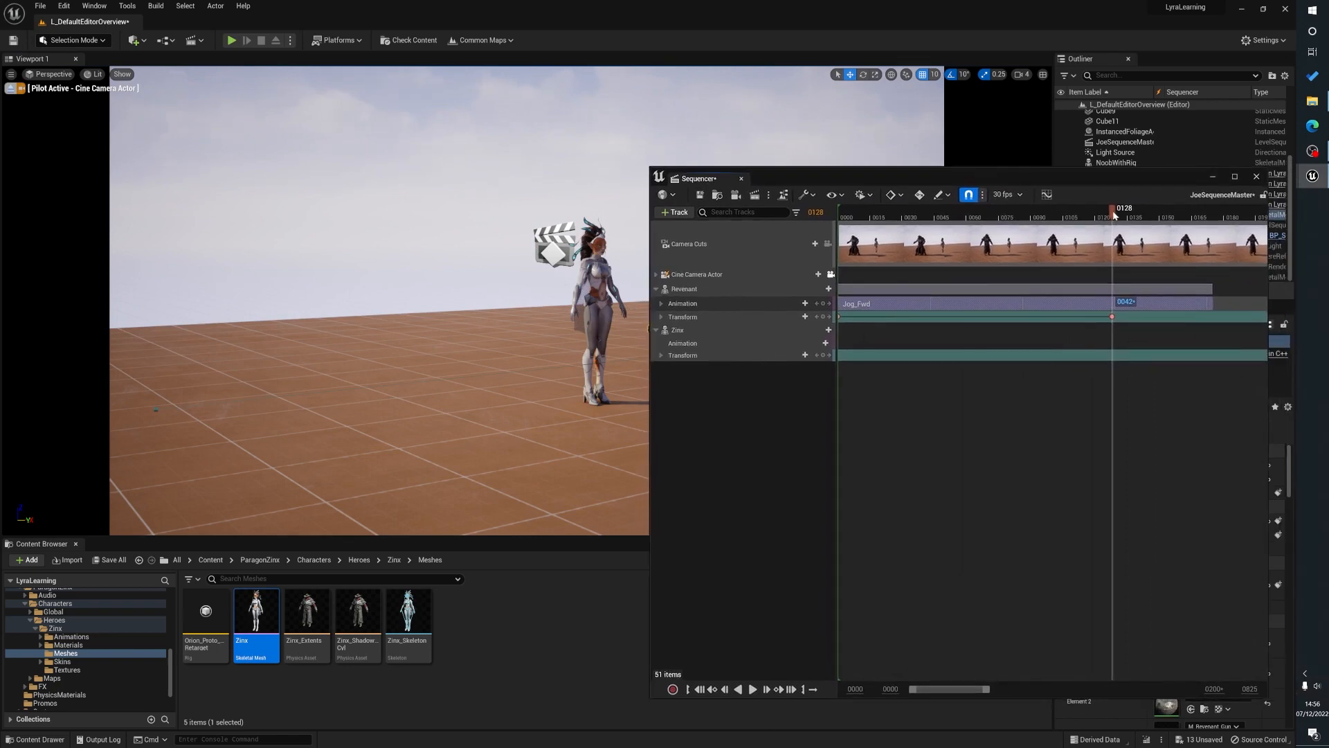
left_click_drag(1115, 214, 849, 242)
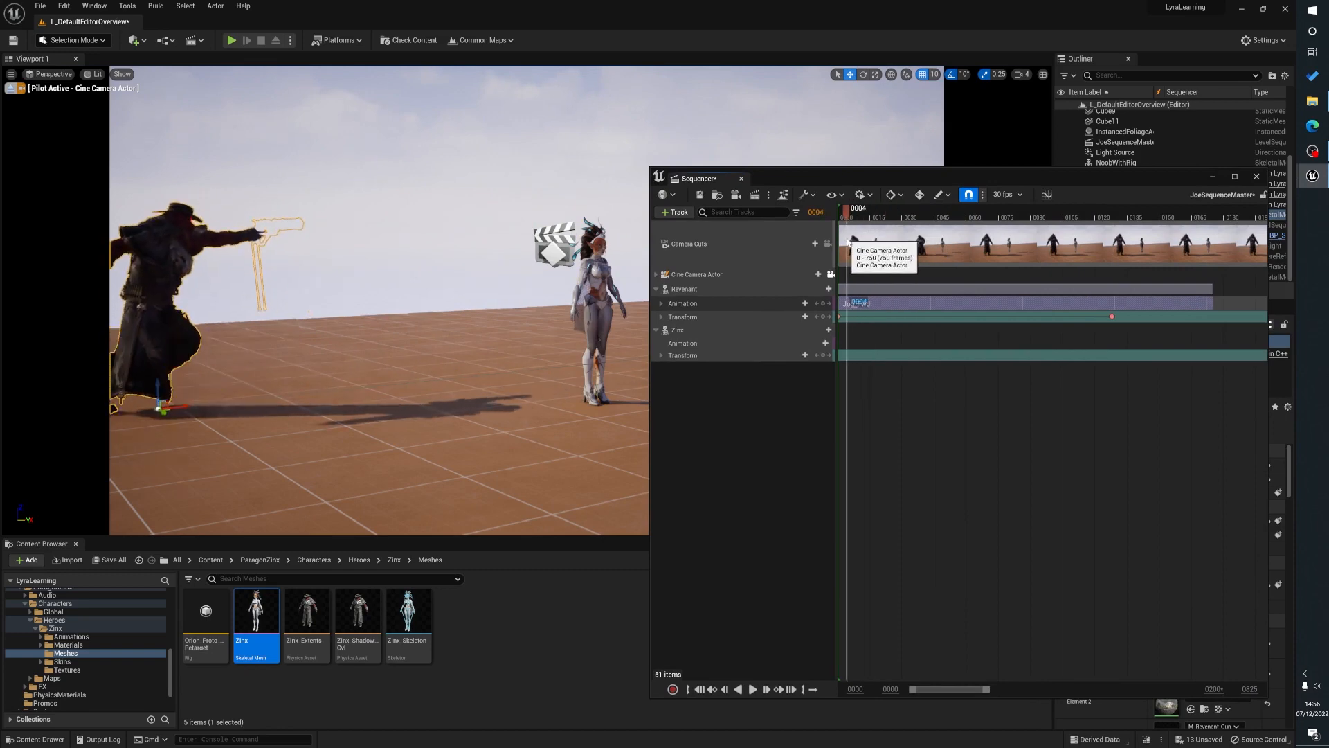
key("space")
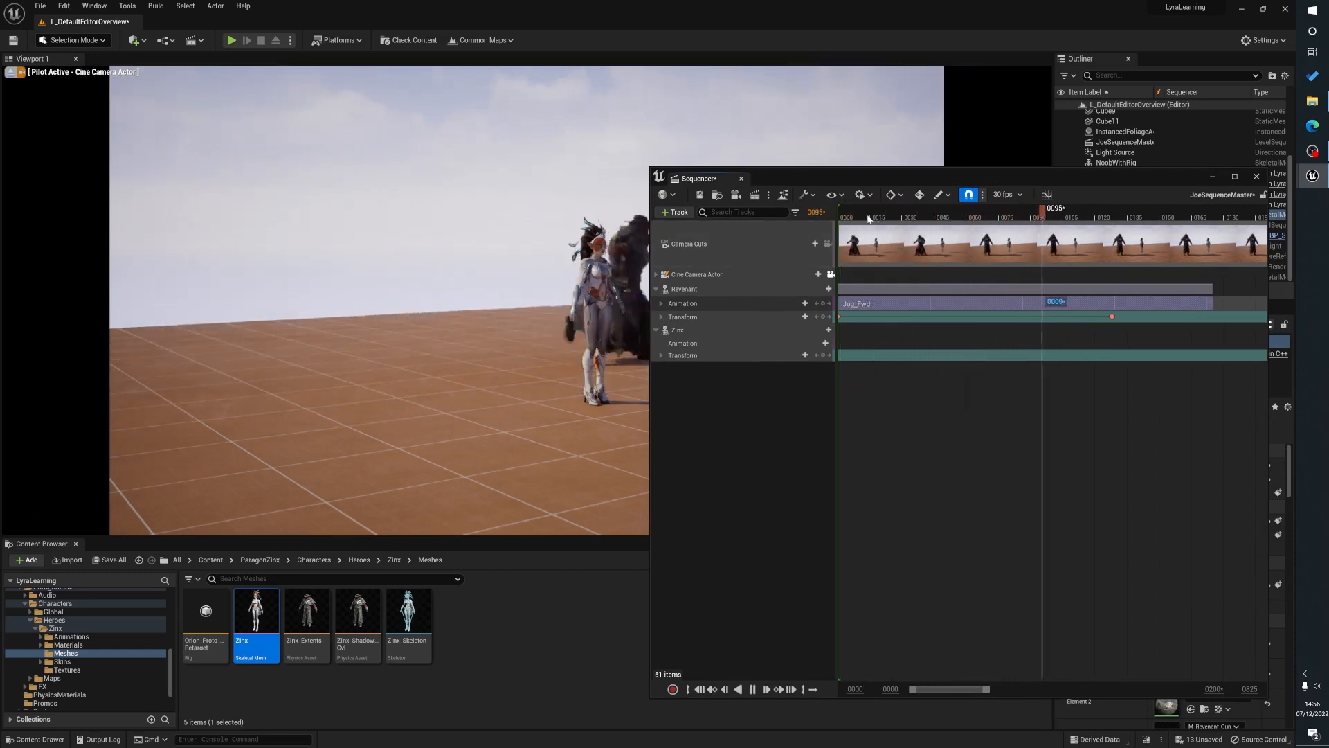
left_click_drag(868, 219, 839, 220)
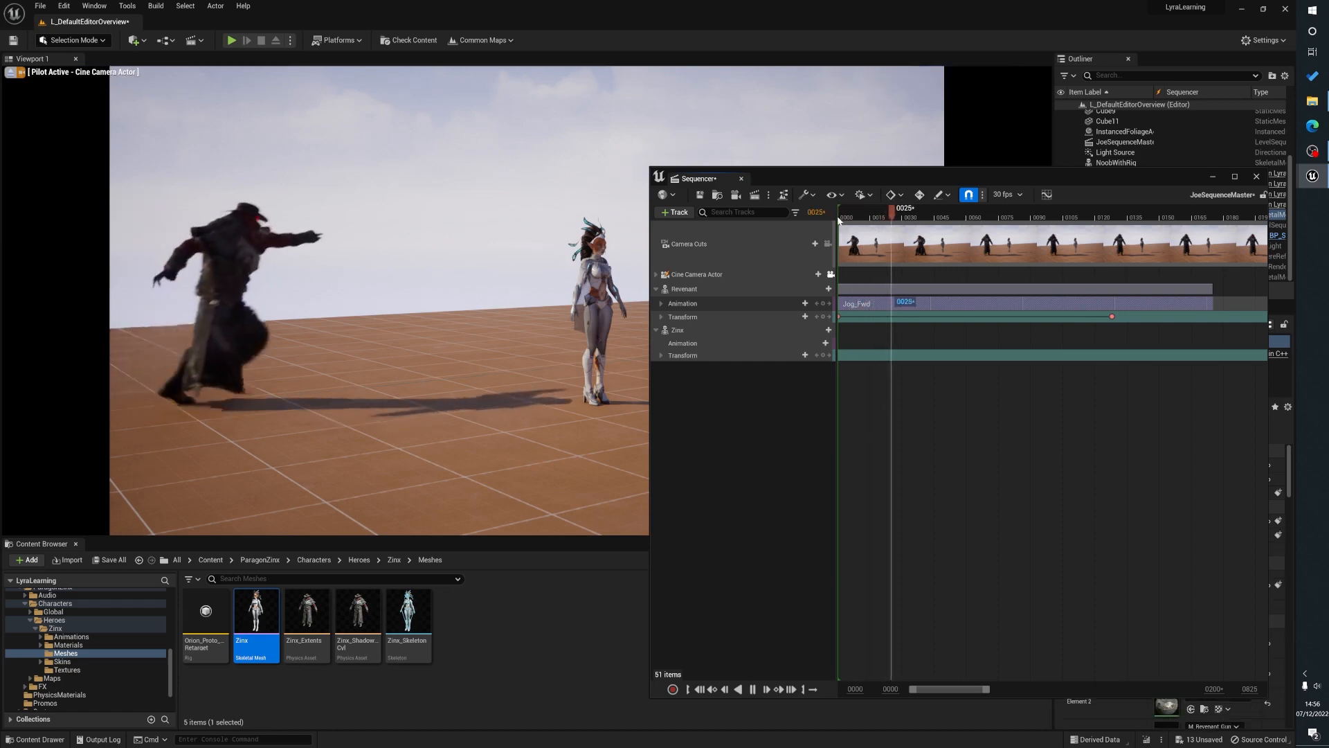
key("space")
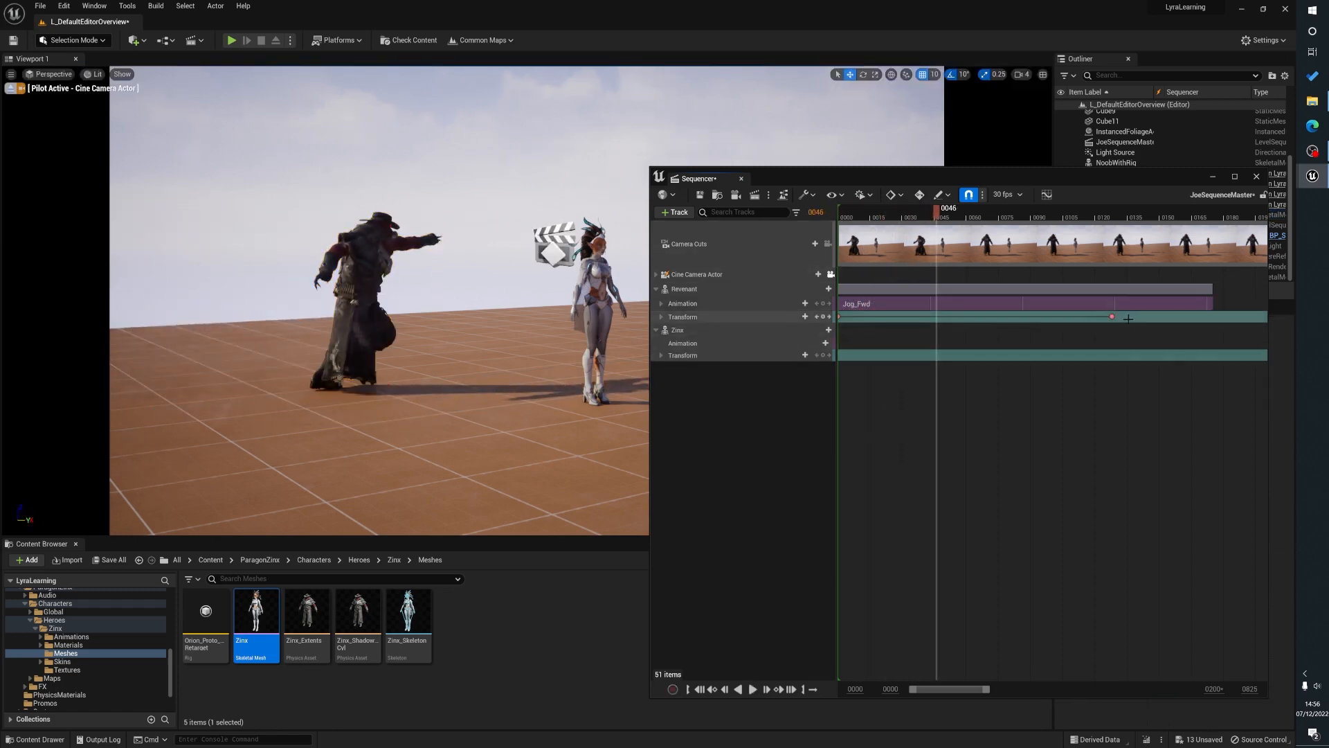
Set both of the Revenant's transform keys to Constant interpolation and play the movement from the start
left_click_drag(1024, 319, 1019, 319)
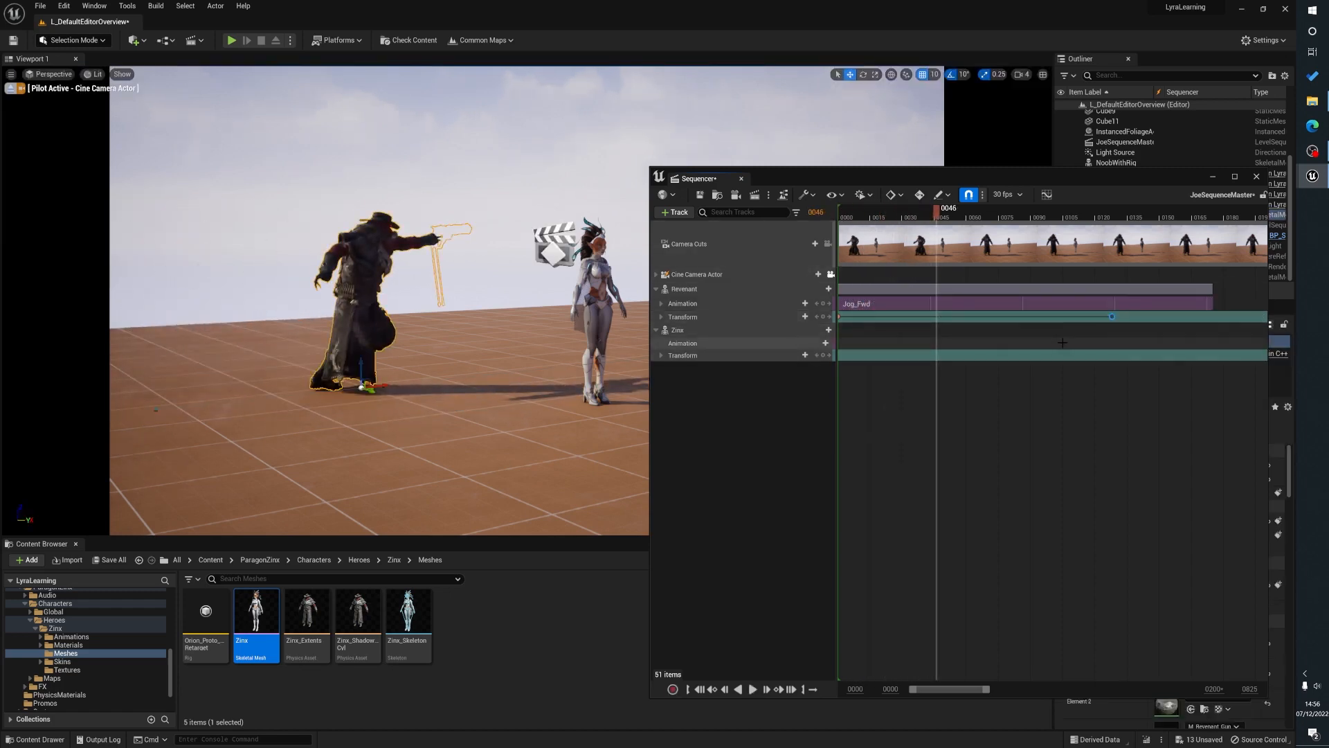
left_click(1063, 343)
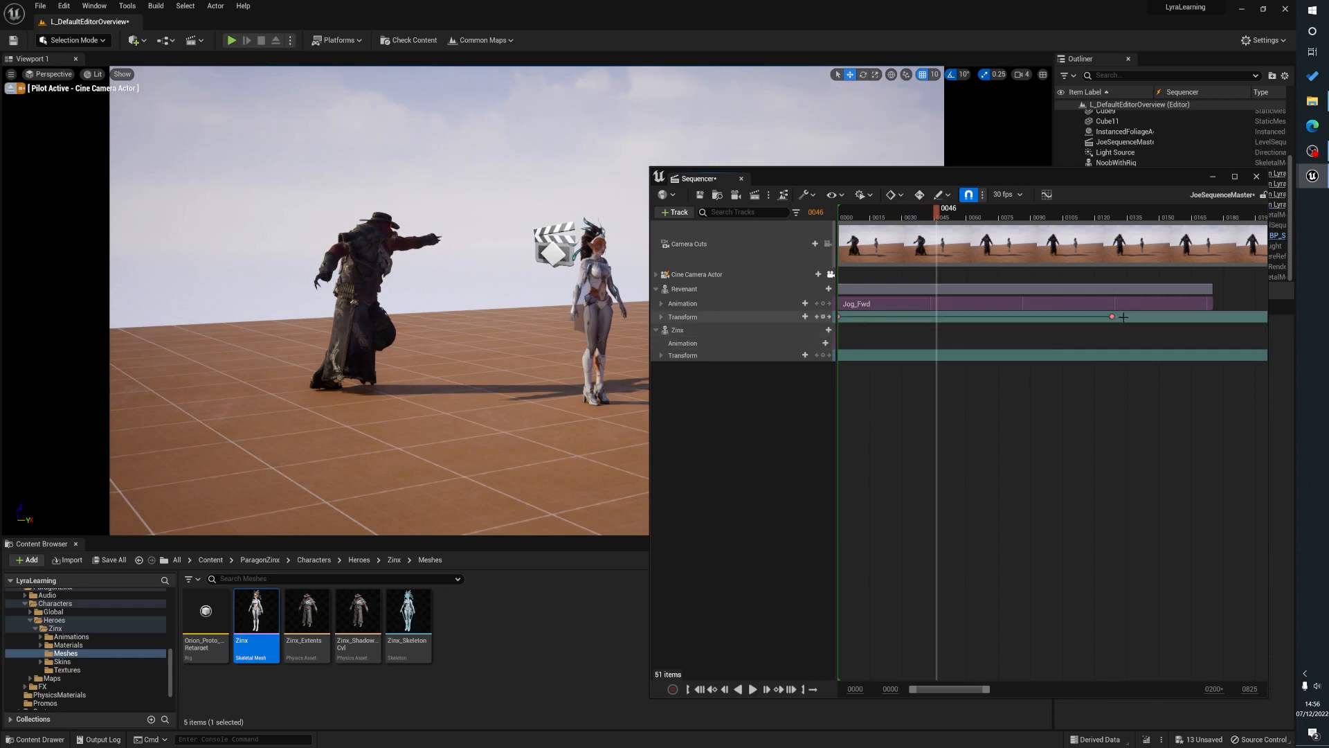
left_click_drag(1076, 319, 854, 317)
right_click(851, 316)
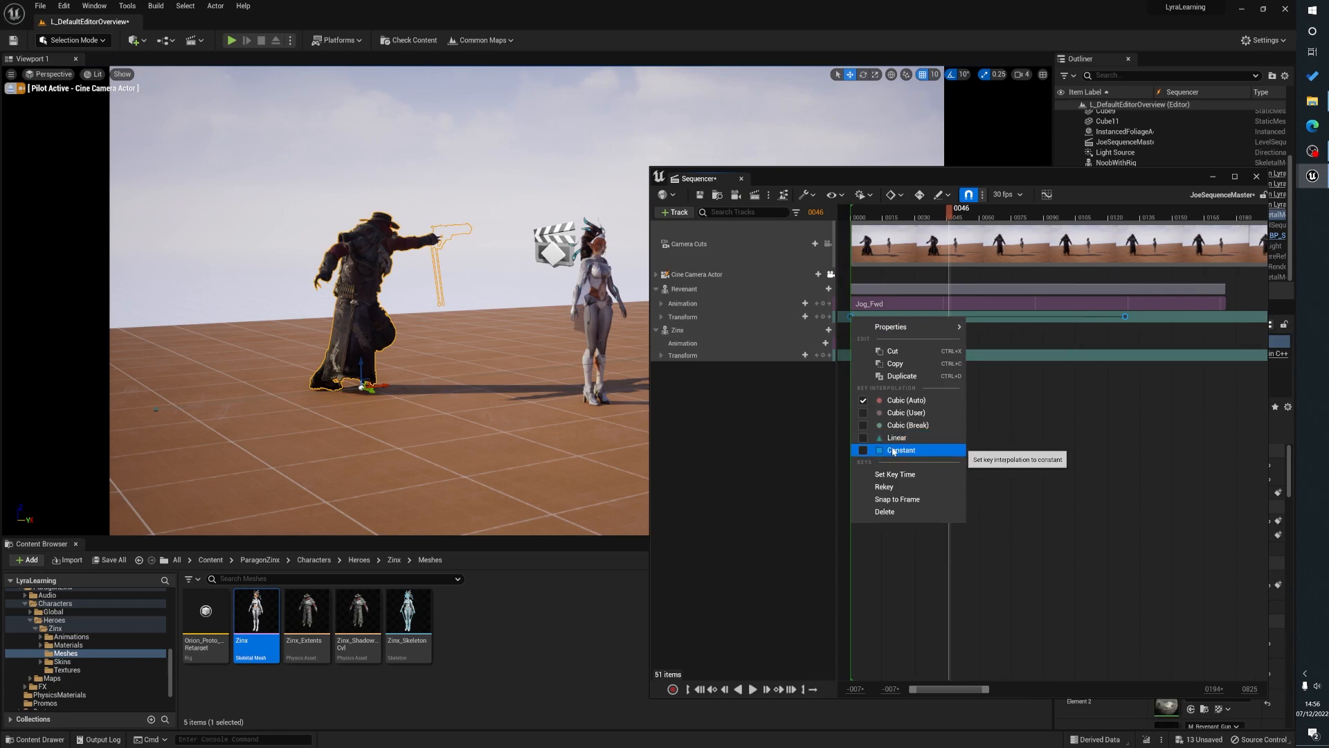
left_click(893, 451)
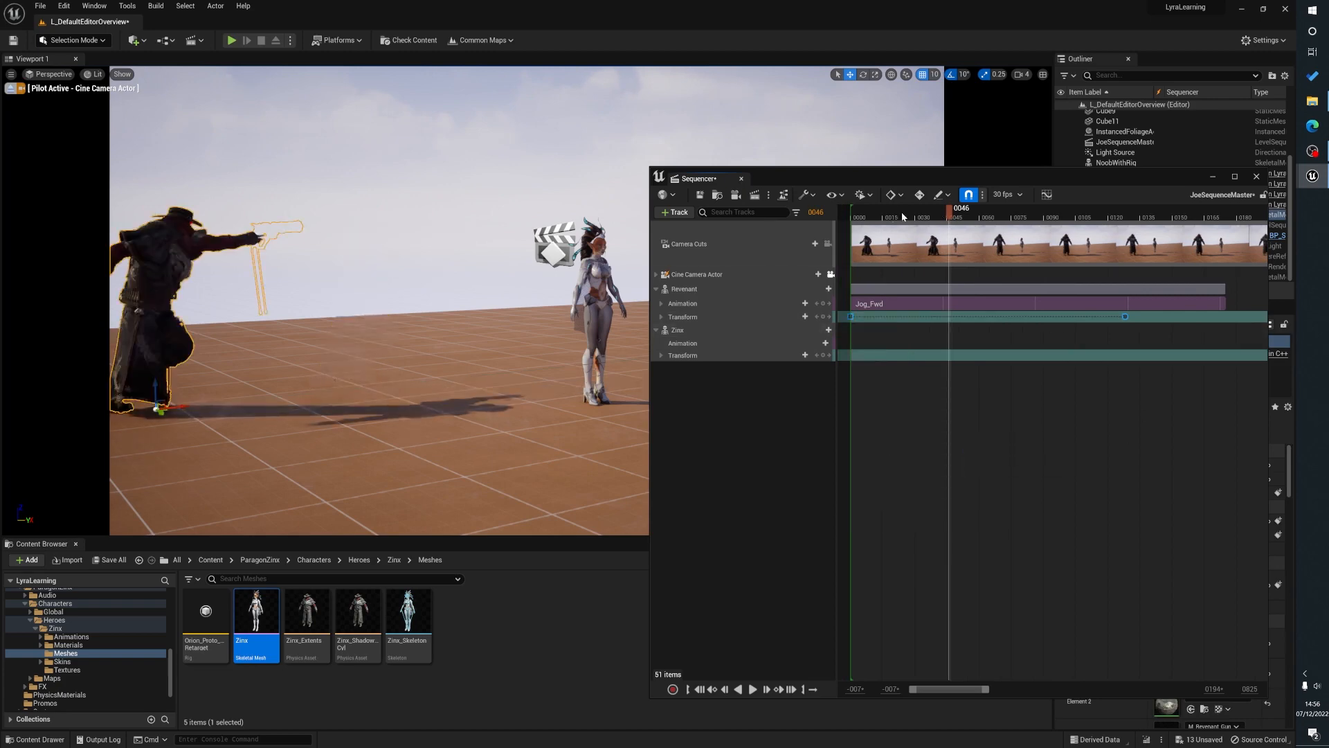
left_click_drag(902, 217, 857, 215)
key("space")
key("space")
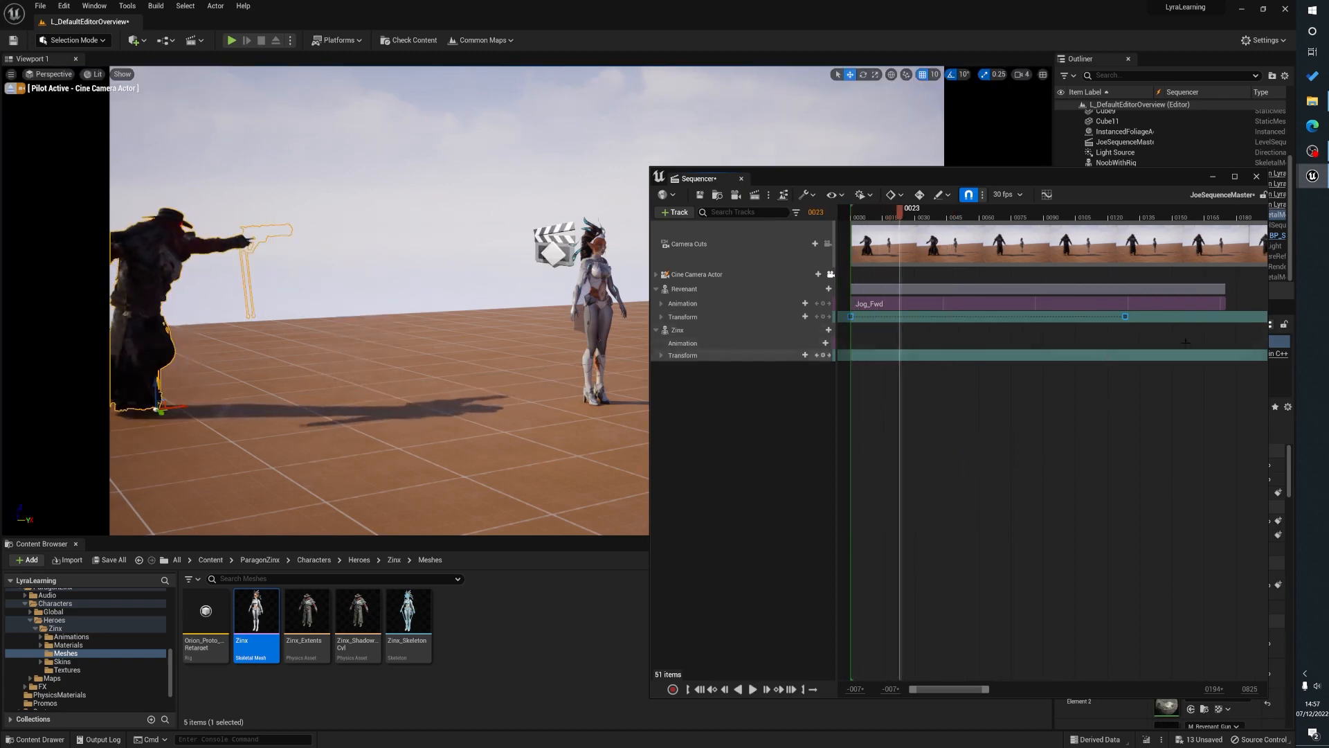
Set both of the Revenant's transform keys to Linear interpolation and play the run past Zinx from the start
right_click(1125, 317)
left_click(1171, 437)
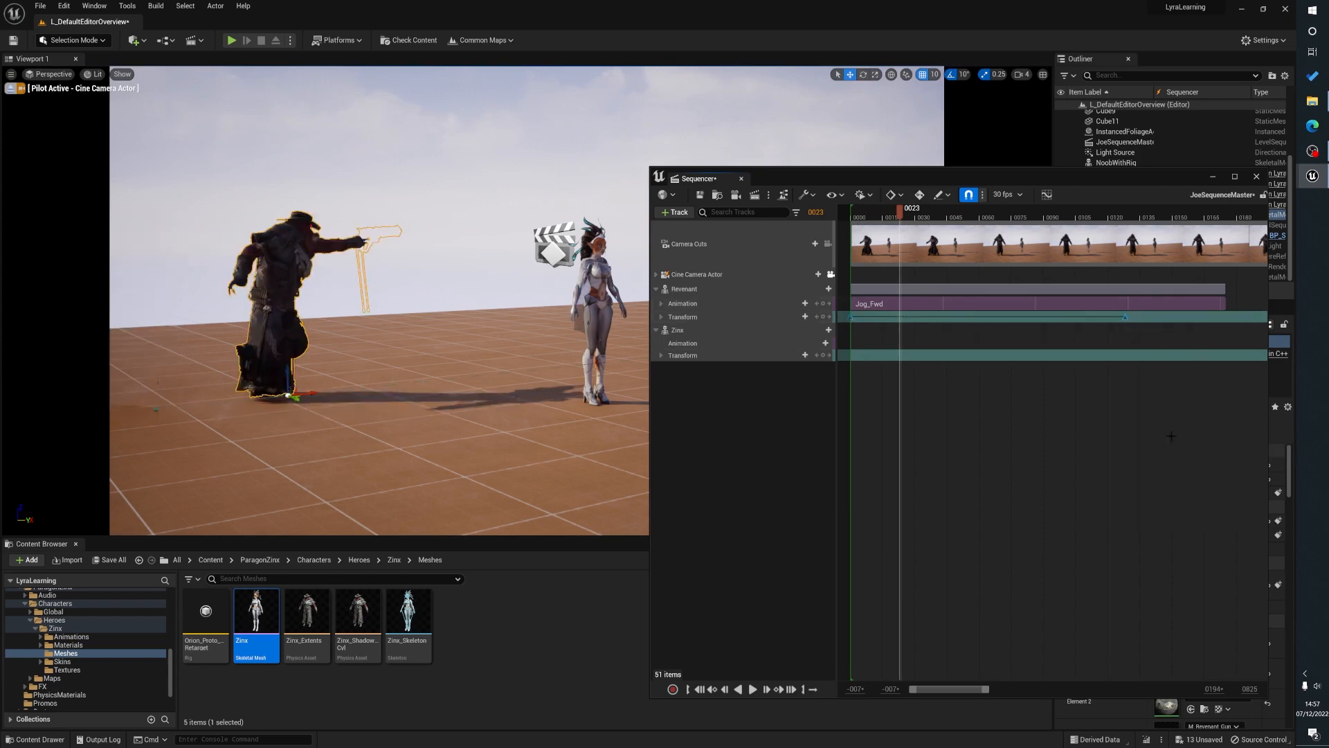
left_click_drag(900, 216, 856, 217)
key("space")
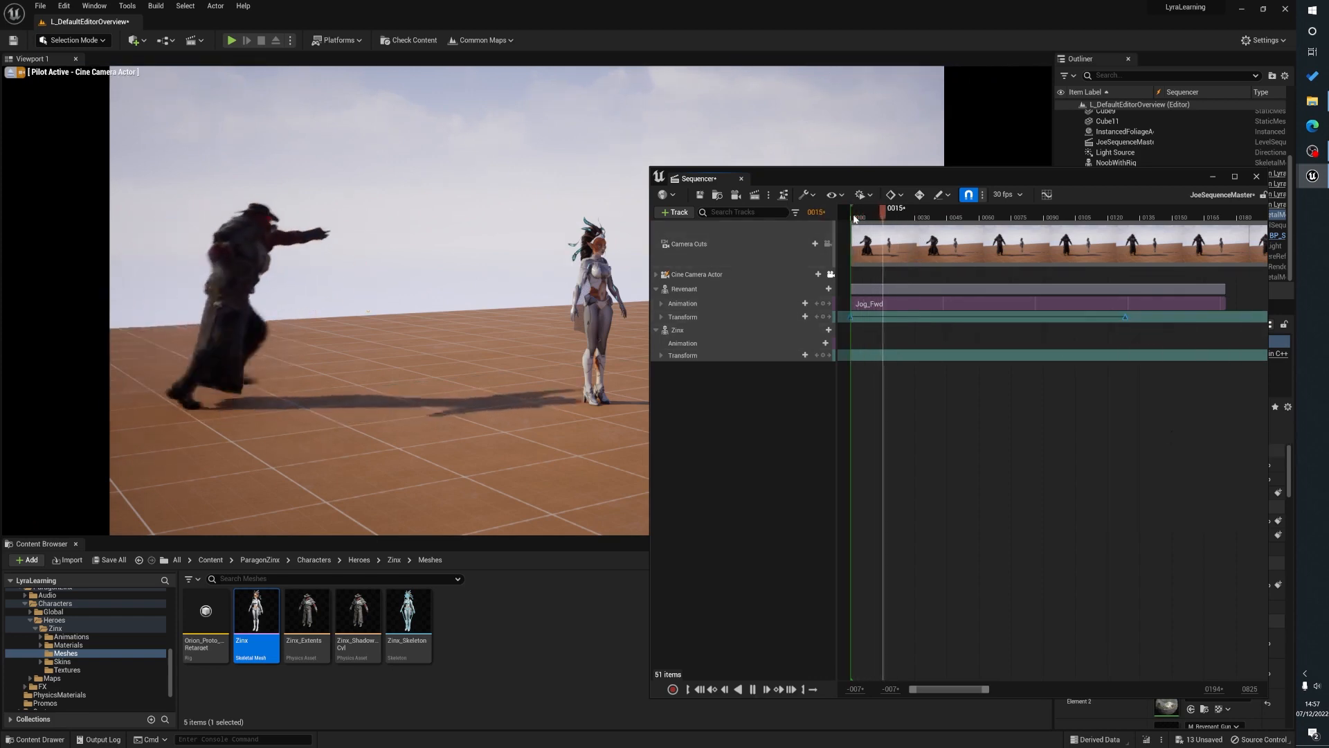
left_click_drag(801, 181, 932, 176)
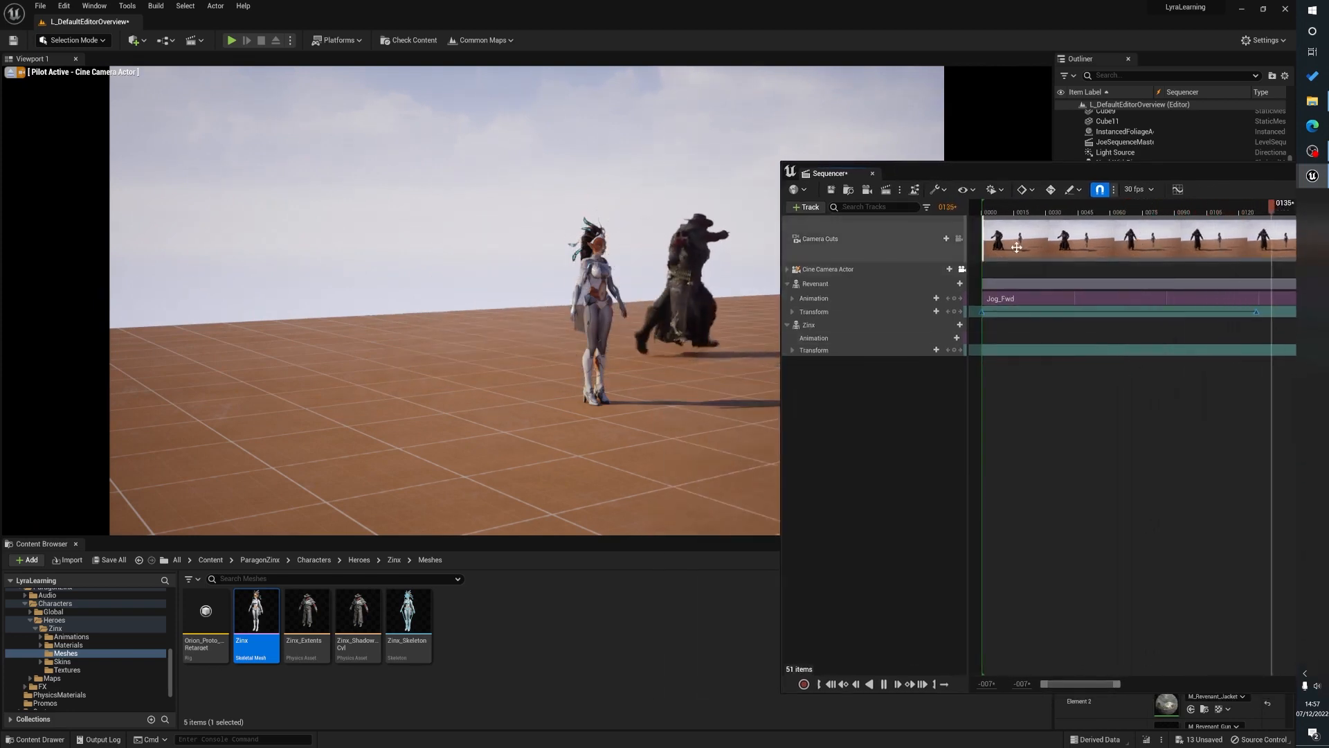
left_click_drag(1002, 173, 997, 172)
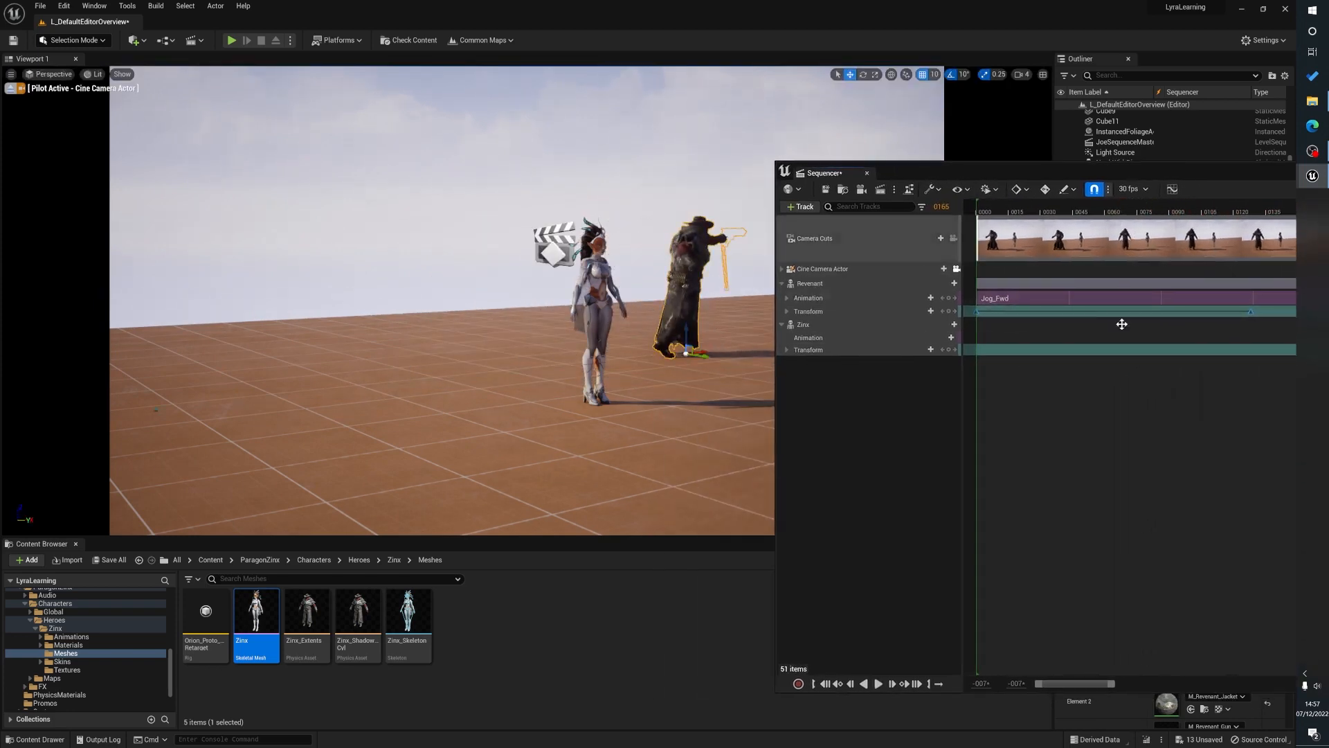
Move the Revenant's end transform key earlier in stages, to frame 85 and about frame 79, playing the run after each change
left_click(1214, 425)
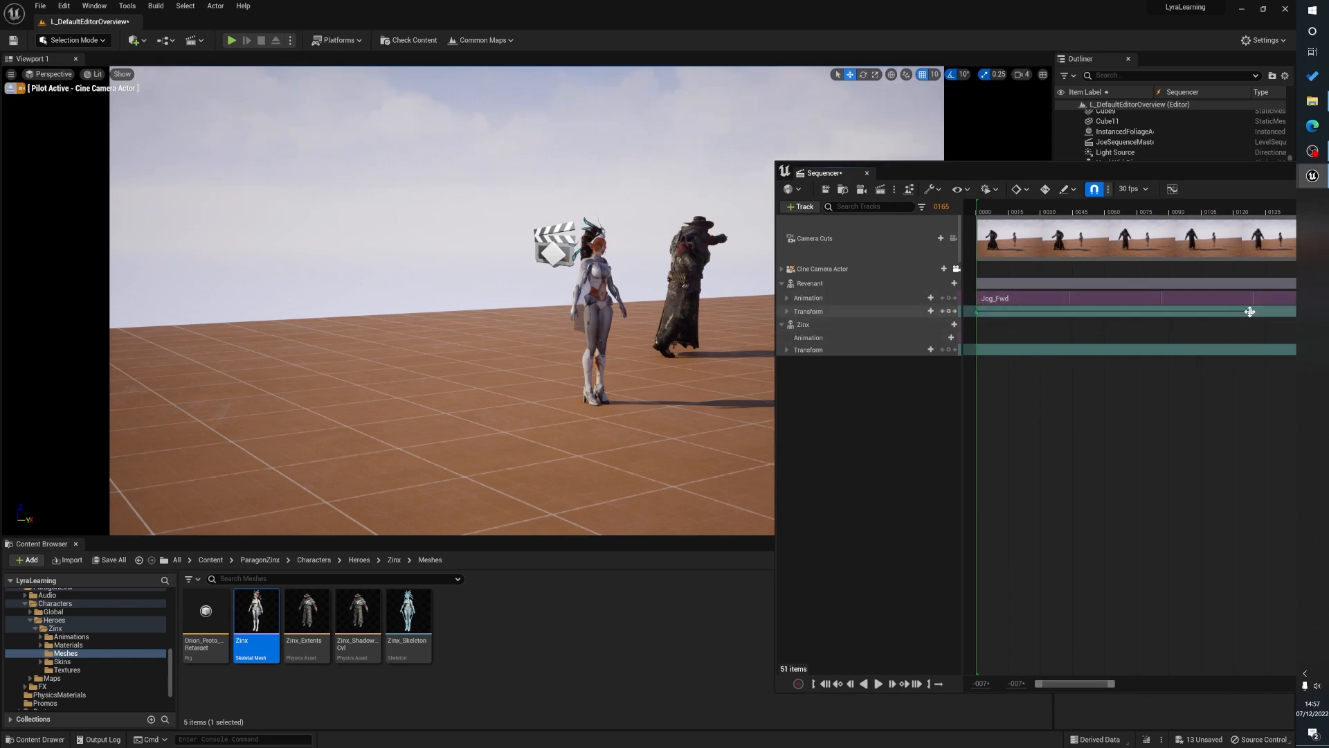
left_click_drag(1254, 313, 1167, 313)
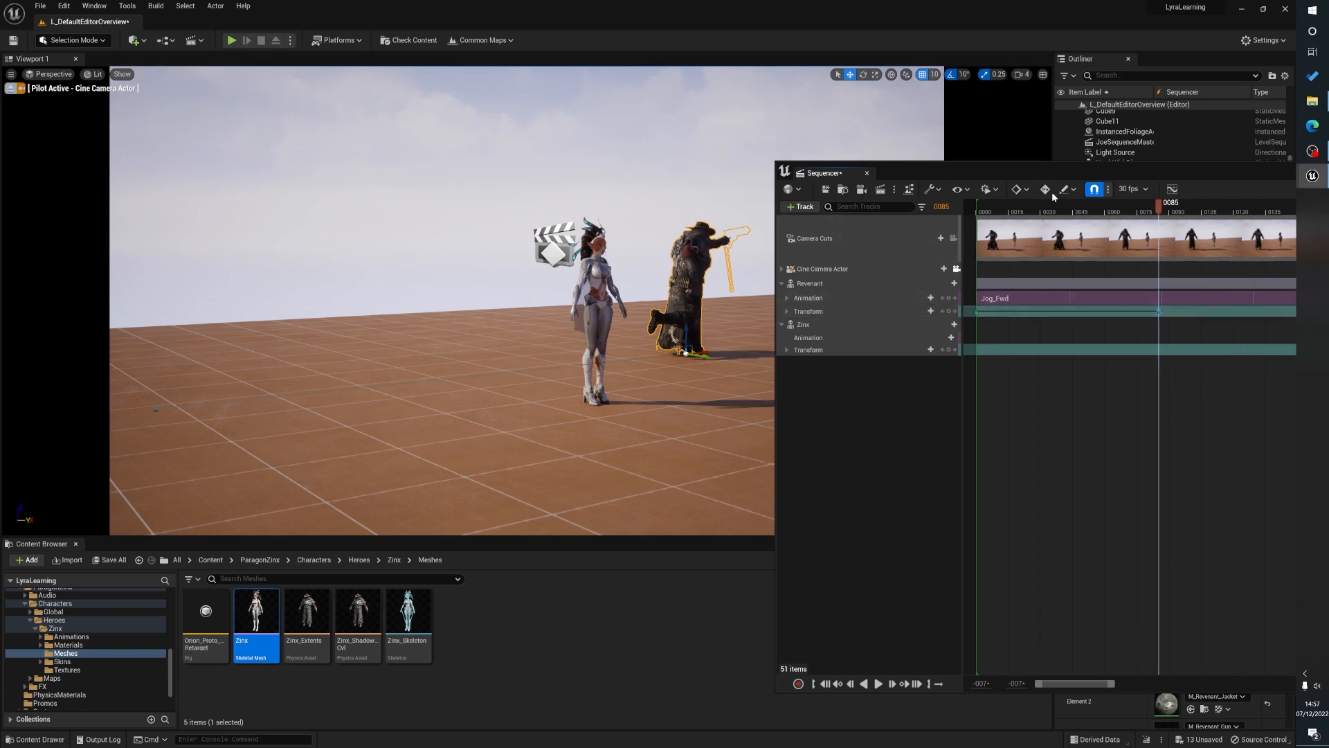
left_click_drag(1159, 208, 980, 215)
key("space")
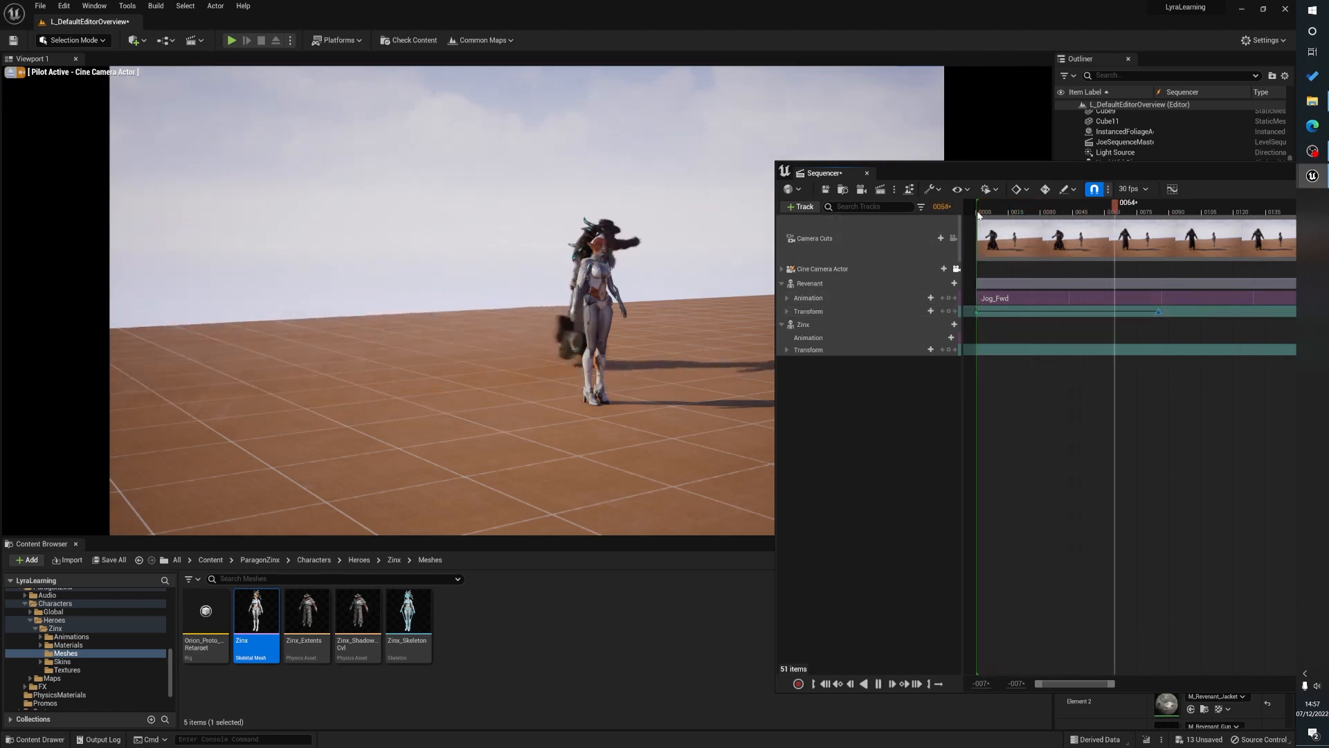
left_click(1157, 313)
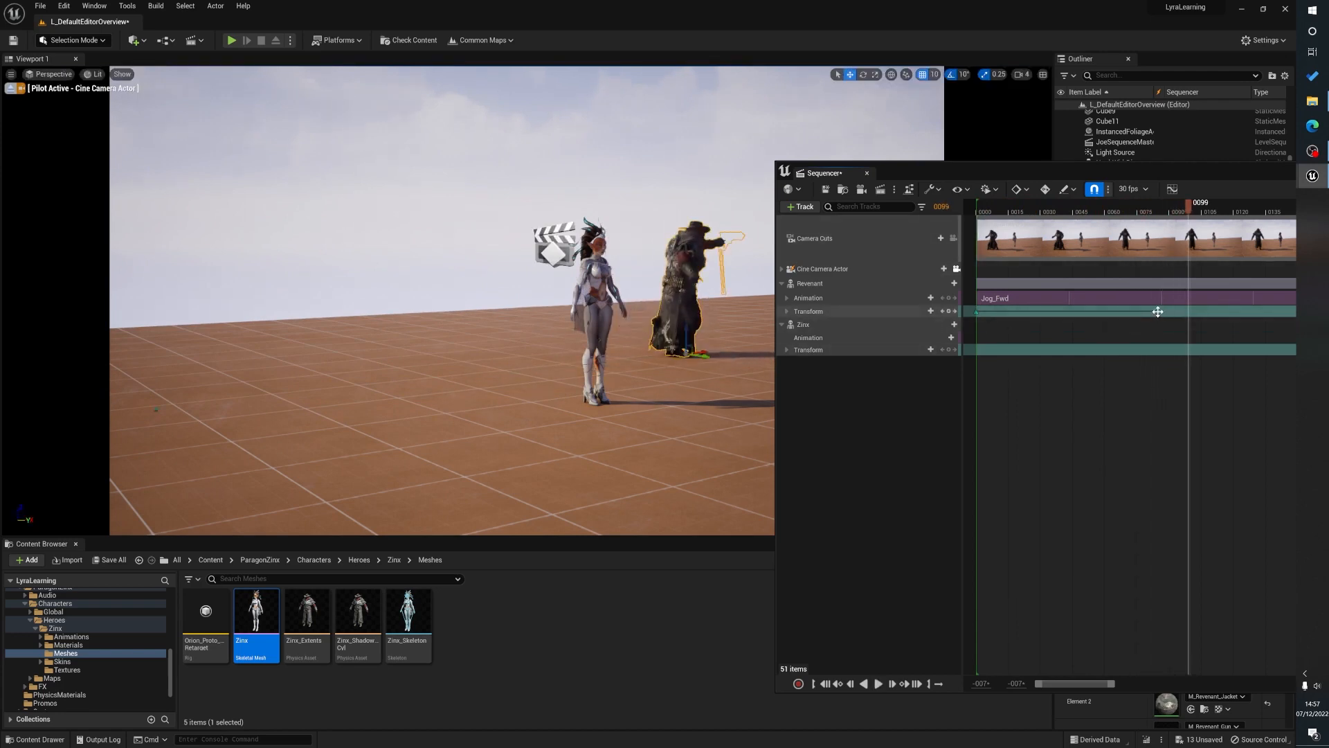
left_click_drag(1157, 312, 1146, 312)
left_click(984, 211)
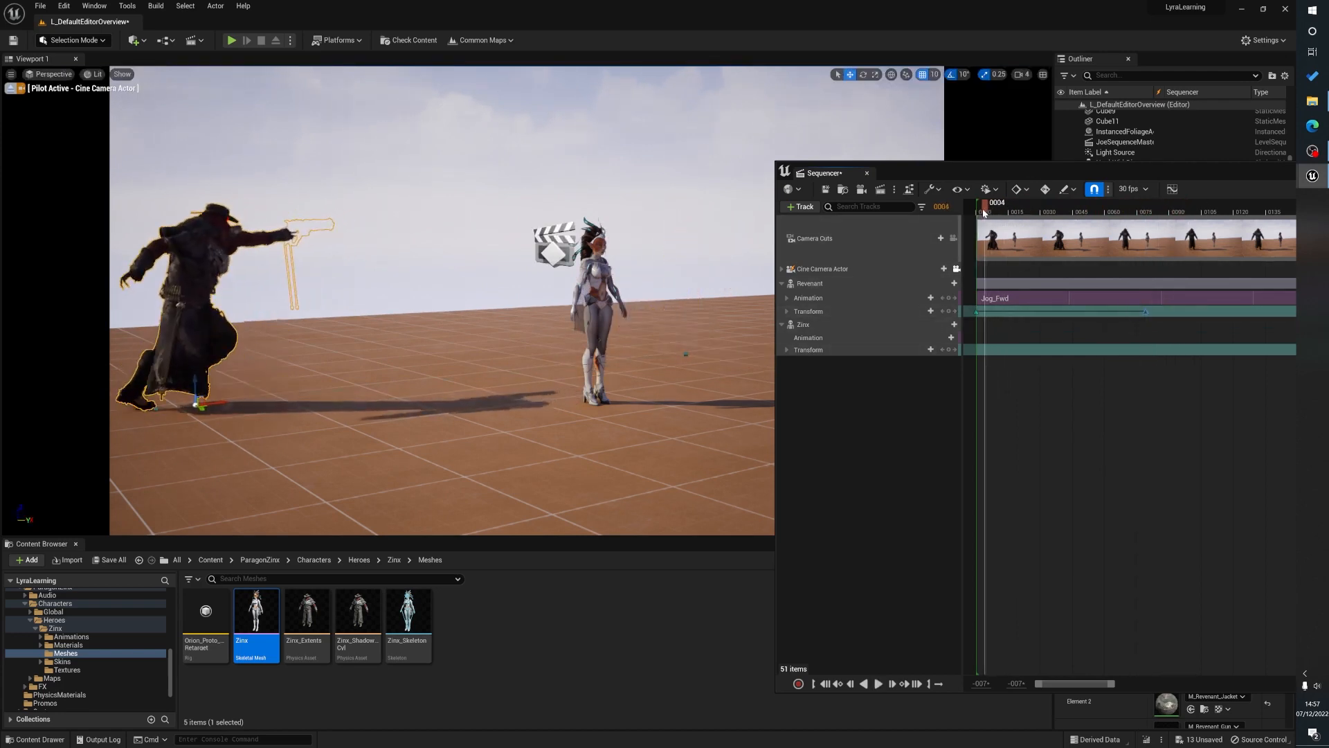
key("space")
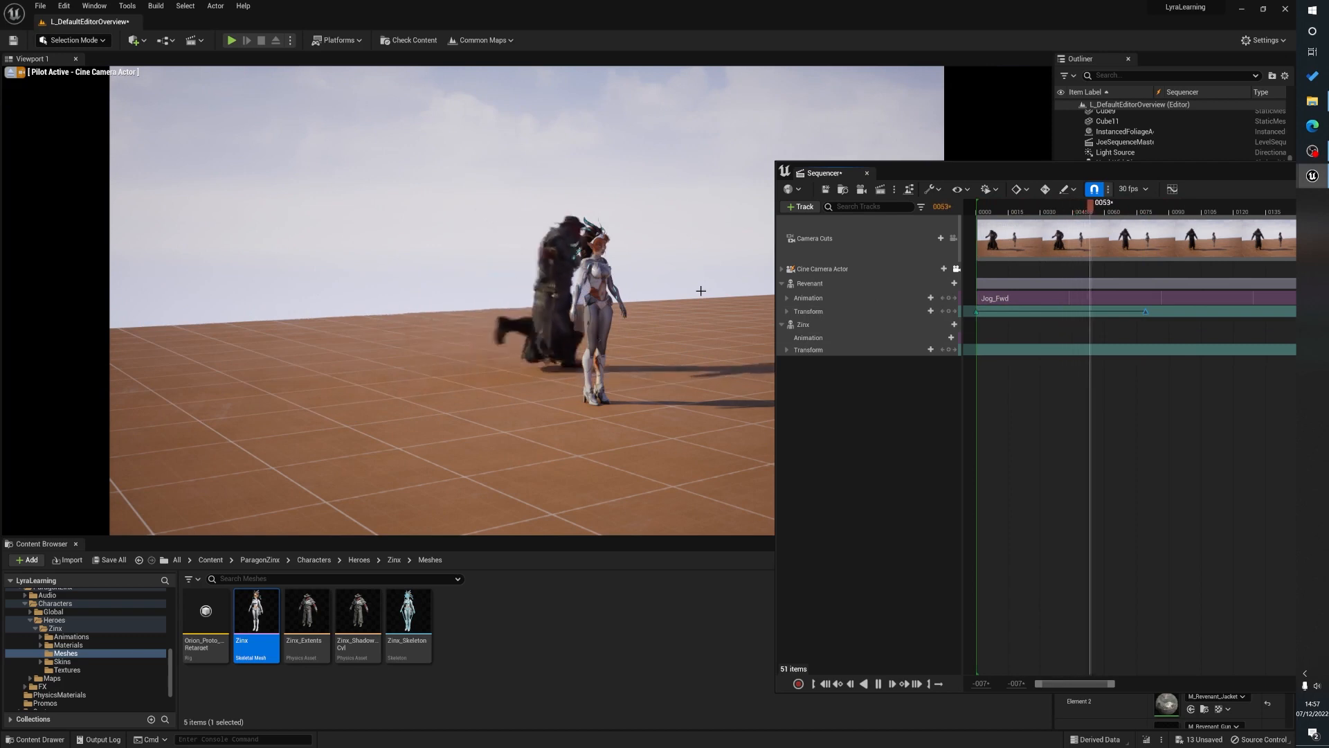
key("space")
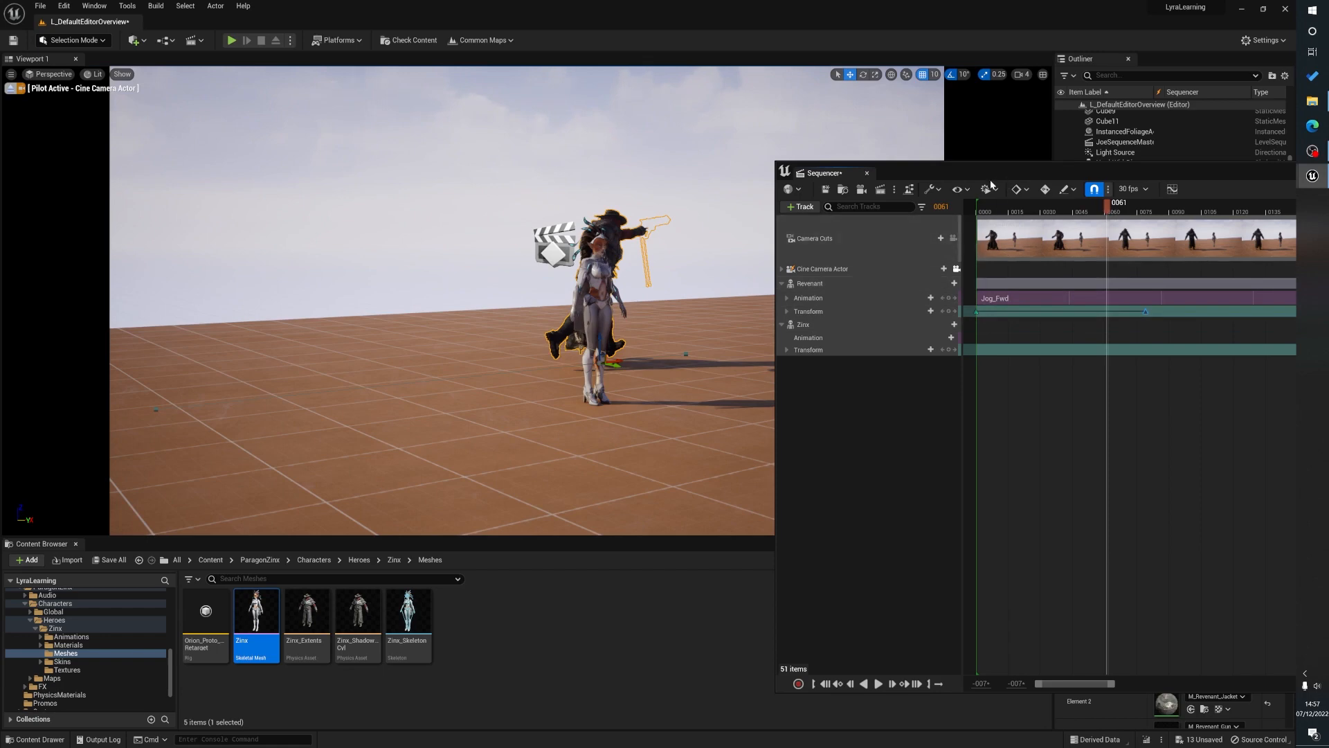
Reframe the piloted cine camera to view Zinx and the Revenant from farther back, with Zinx clear of the Revenant
left_click_drag(988, 174, 903, 180)
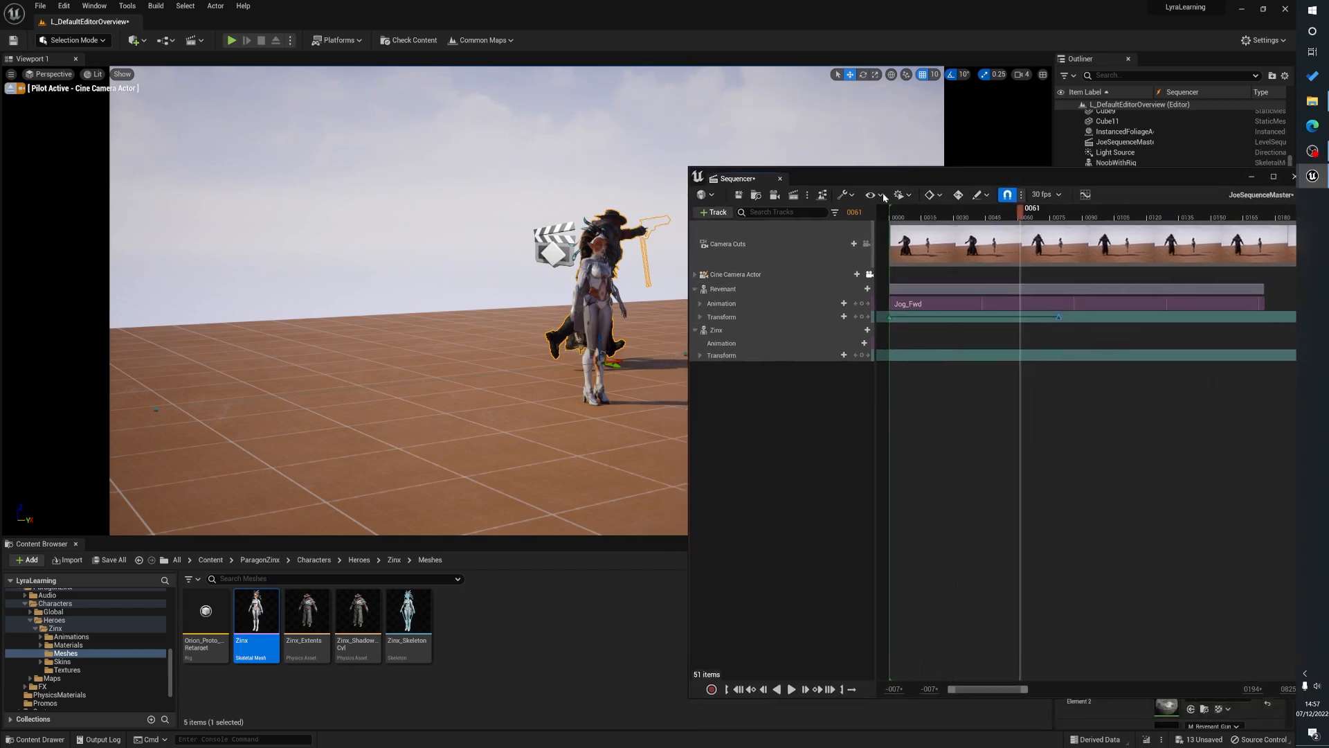
right_click_drag(545, 320, 485, 310)
key("w")
key("s")
key("s")
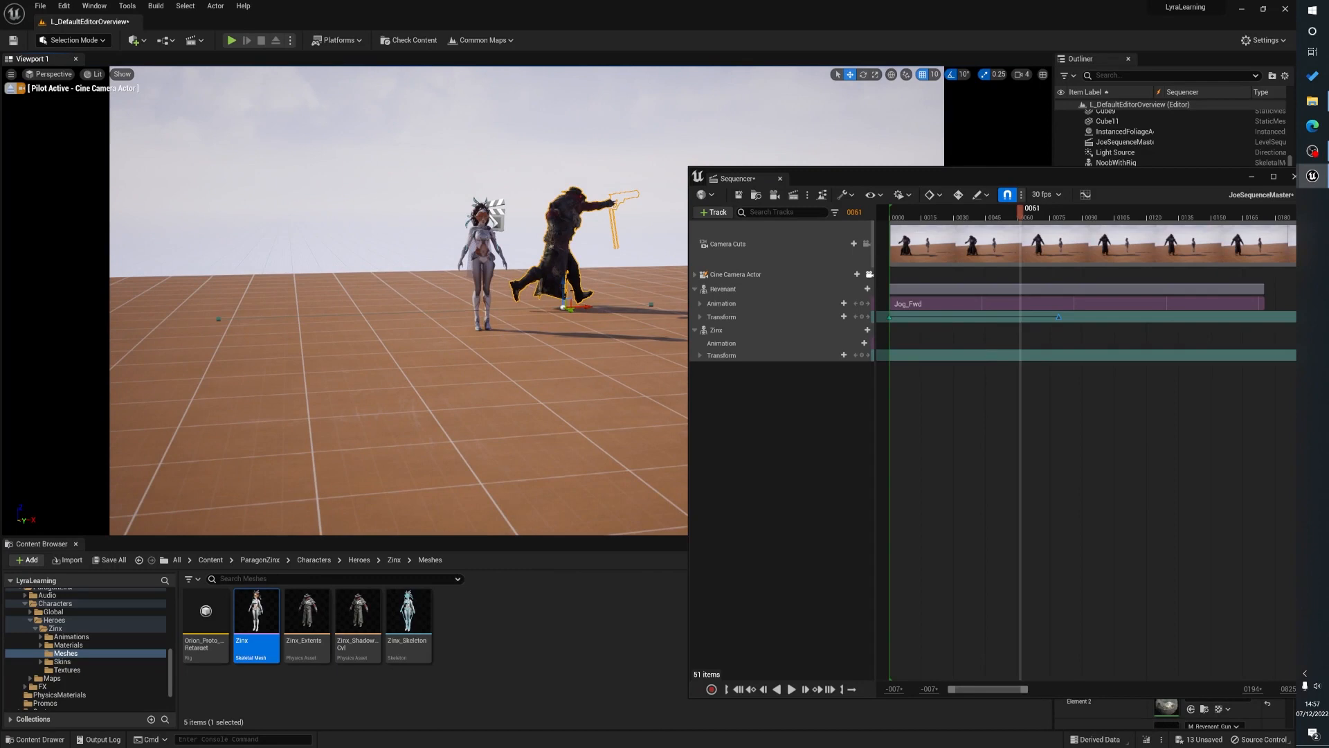
Add a transform key for the Revenant at frame 44 and scrub ahead to frame 78 to check the movement
left_click_drag(1022, 213, 984, 214)
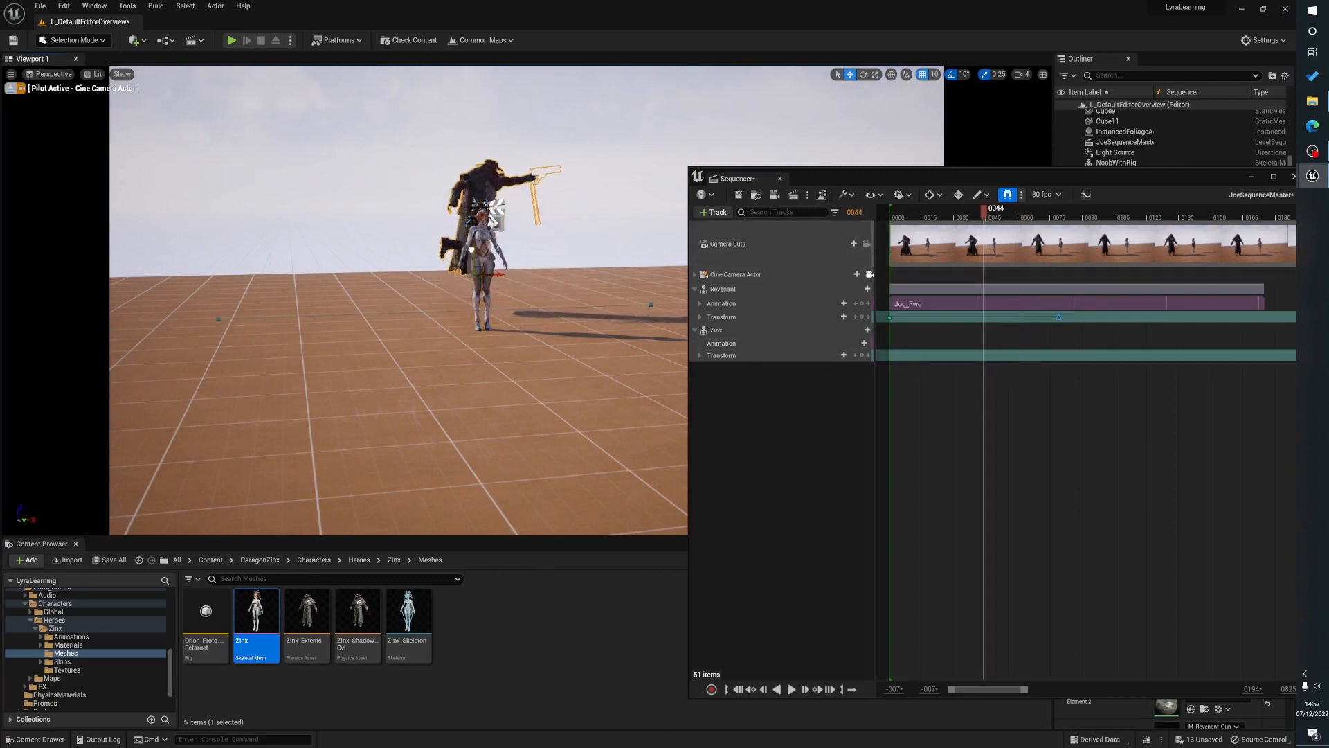
left_click(862, 317)
left_click_drag(967, 218, 1057, 216)
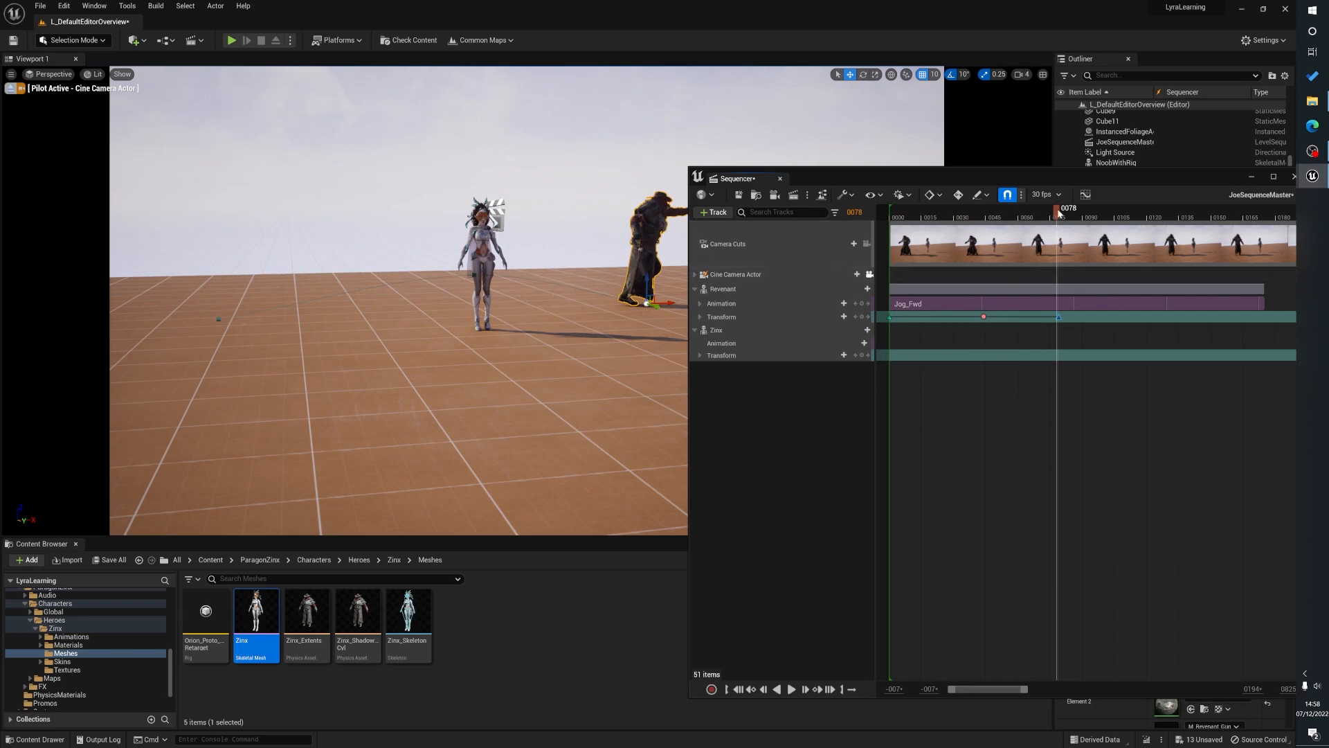
Try repositioning the Revenant closer to Zinx at frame 21 without adding a transform key
left_click_drag(1058, 213, 935, 242)
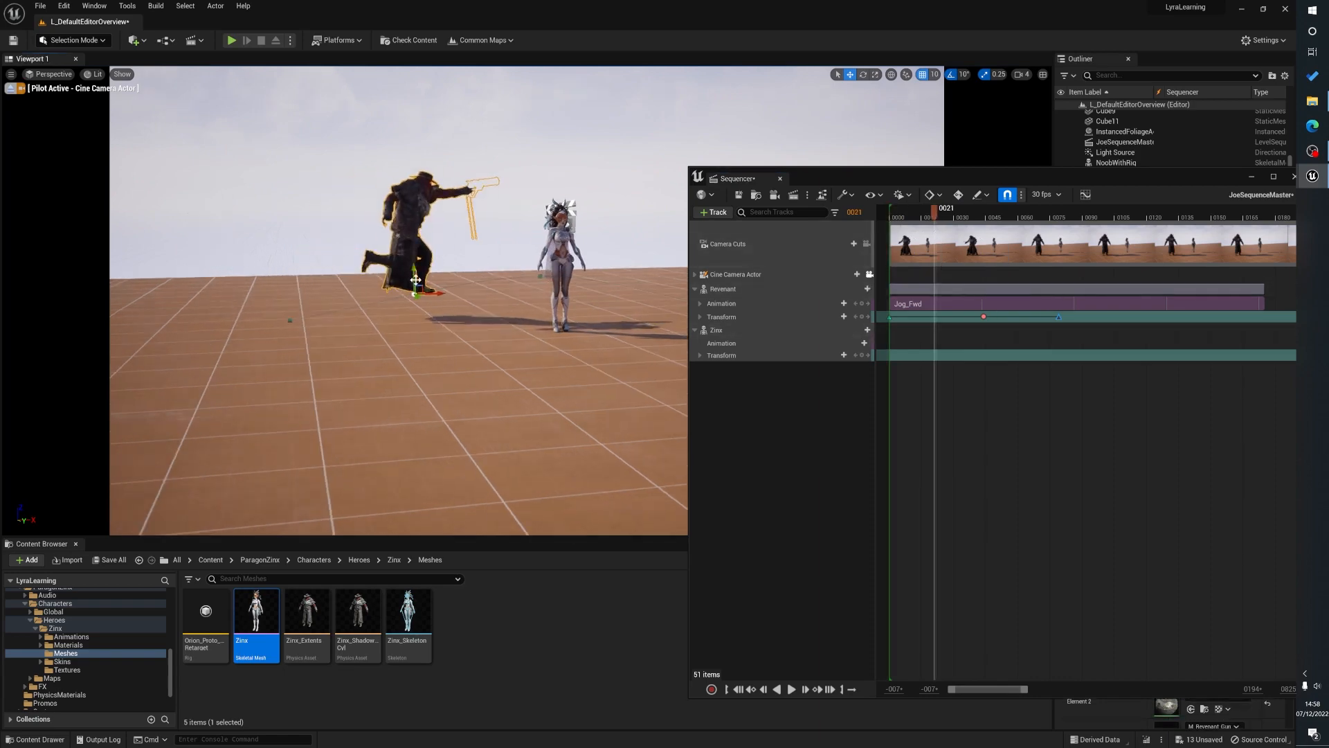
left_click_drag(414, 275, 409, 261)
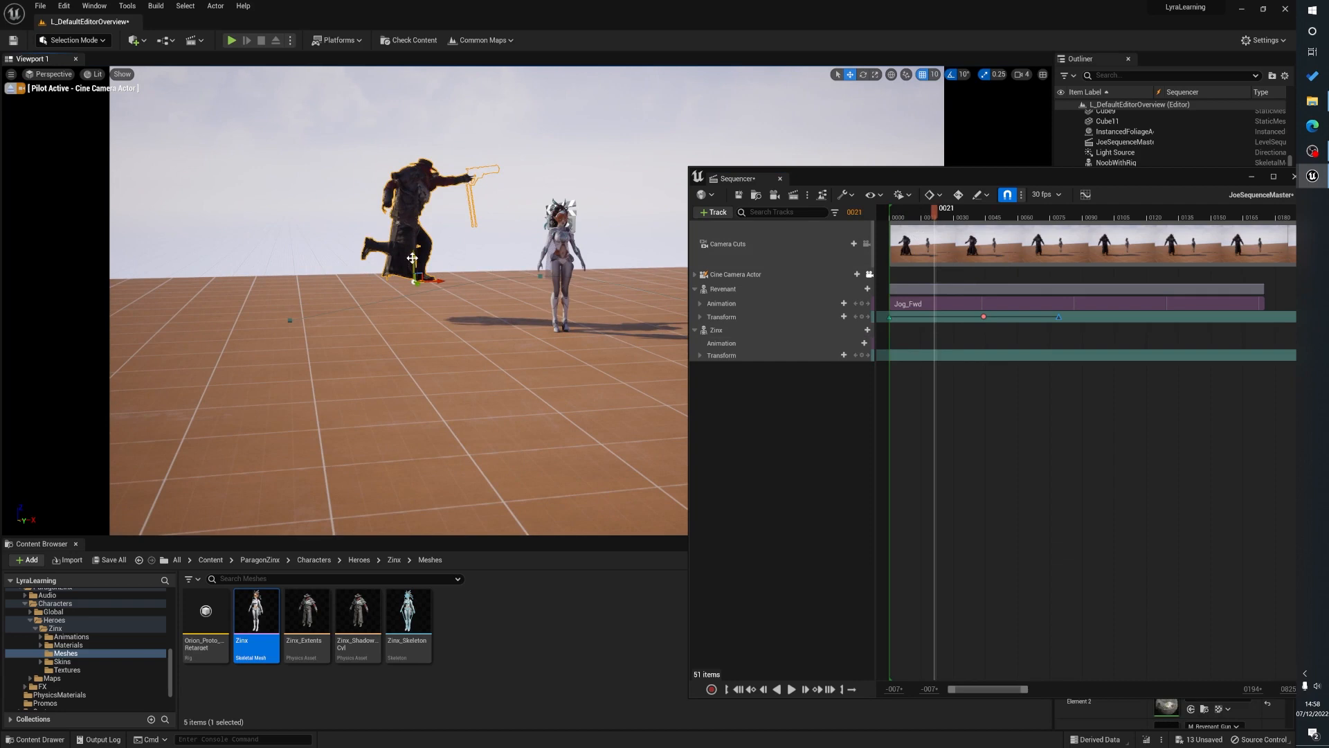
left_click_drag(414, 259, 466, 307)
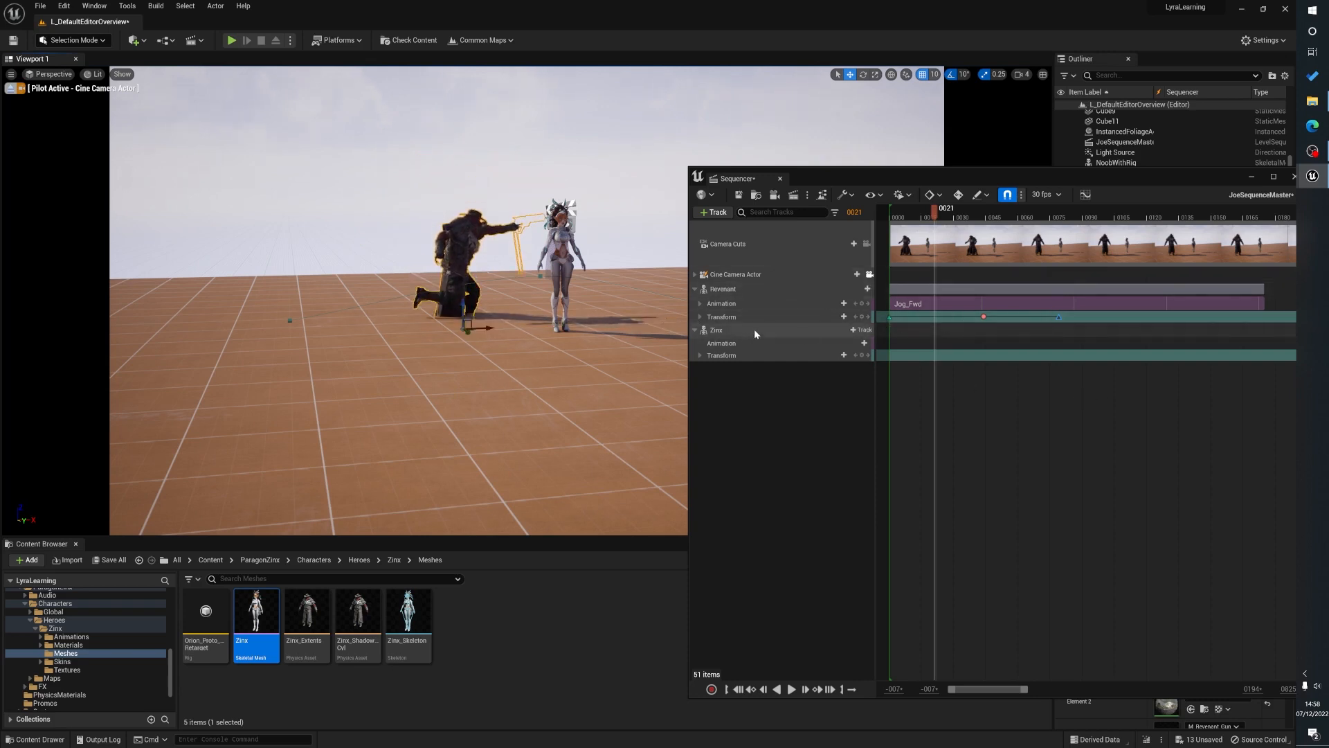
mouse_move(499, 380)
right_mouse_down()
mouse_move(536, 379)
mouse_move(519, 367)
right_mouse_up()
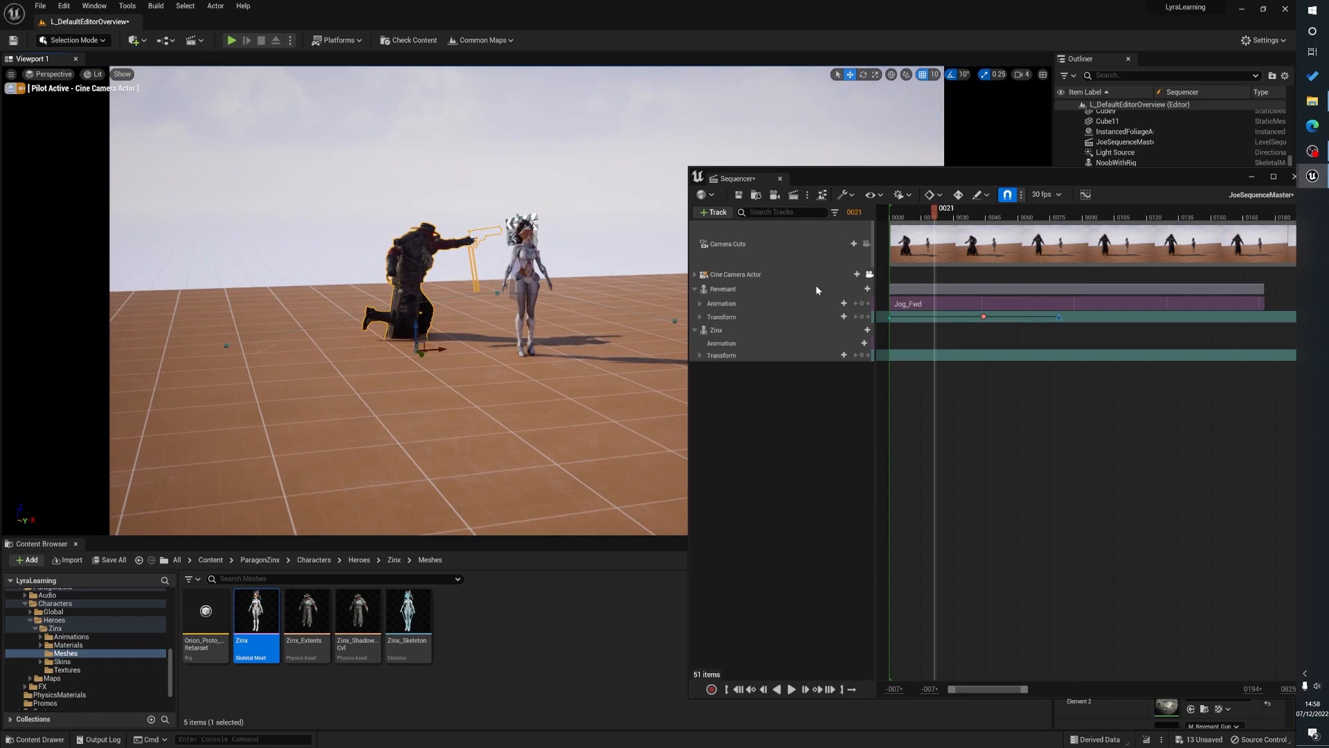
Inspect the Revenant's transform channels and its available track types, and scrub back to frame 4
left_click(700, 316)
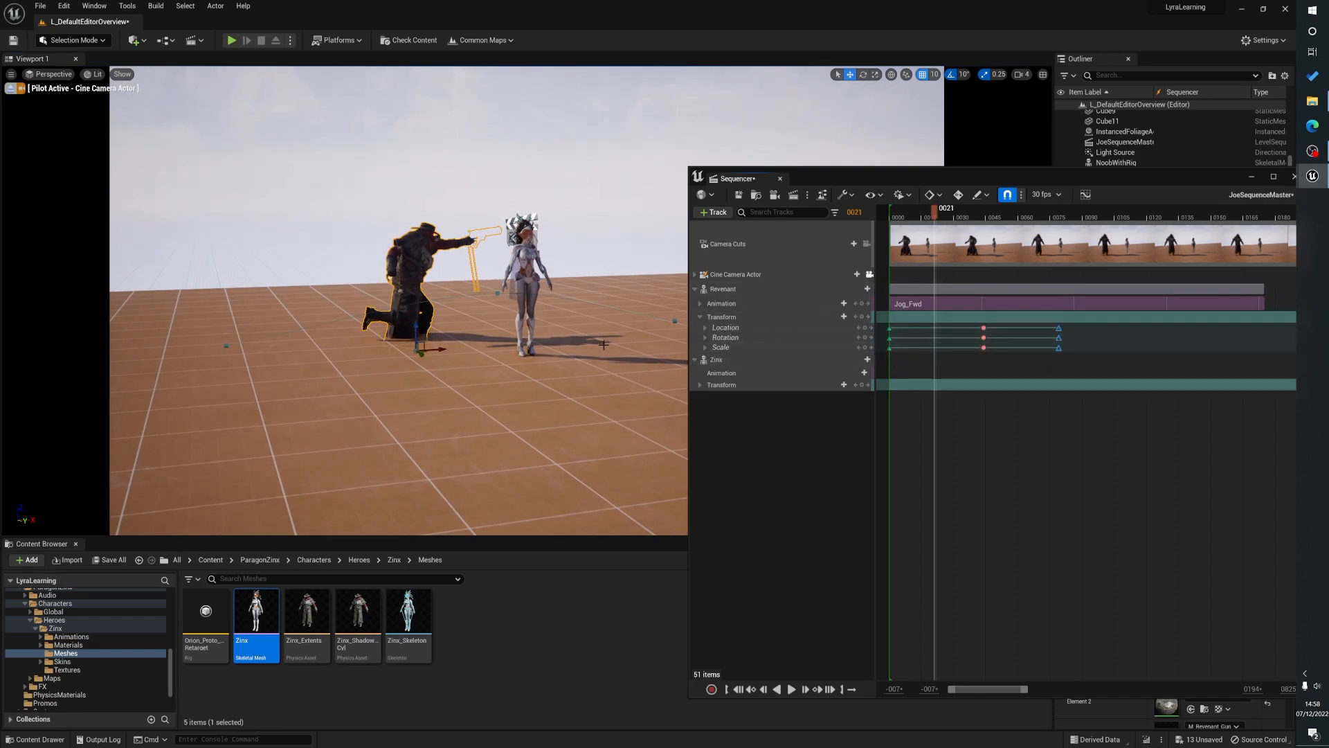
left_click(700, 316)
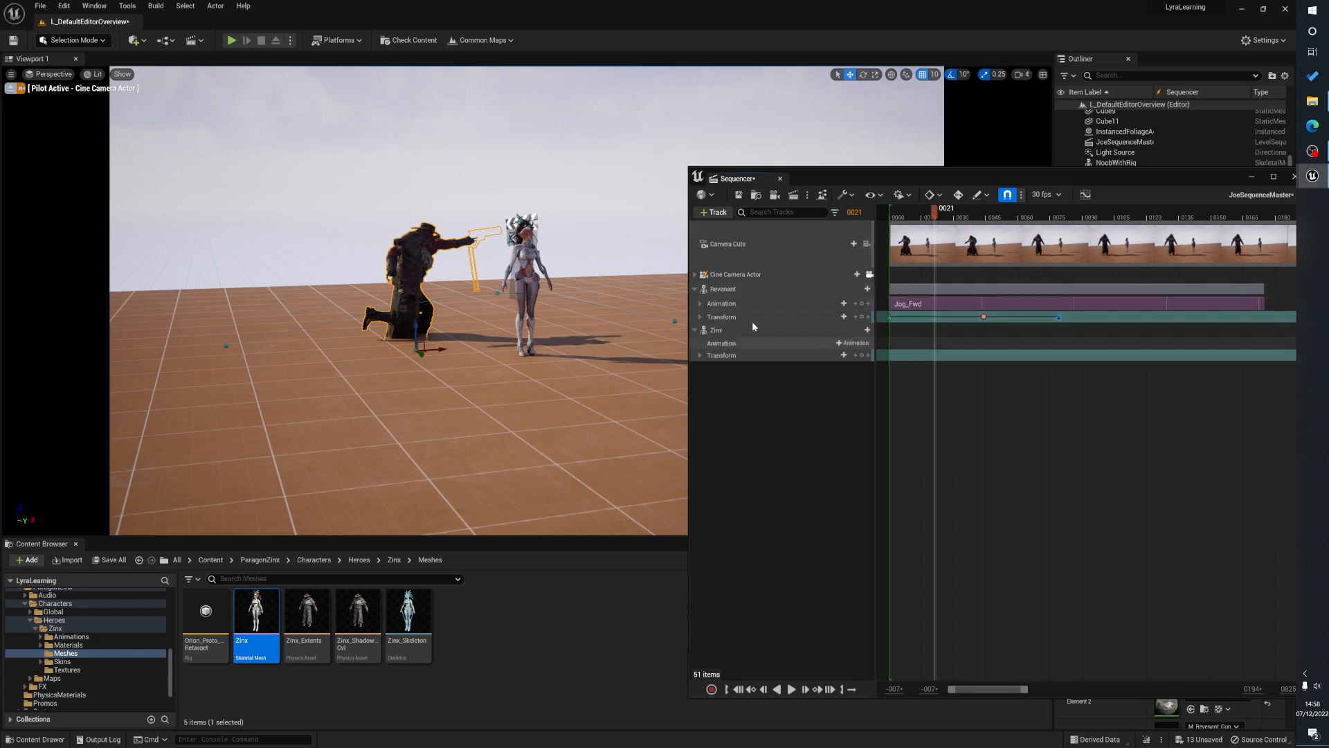
left_click(859, 289)
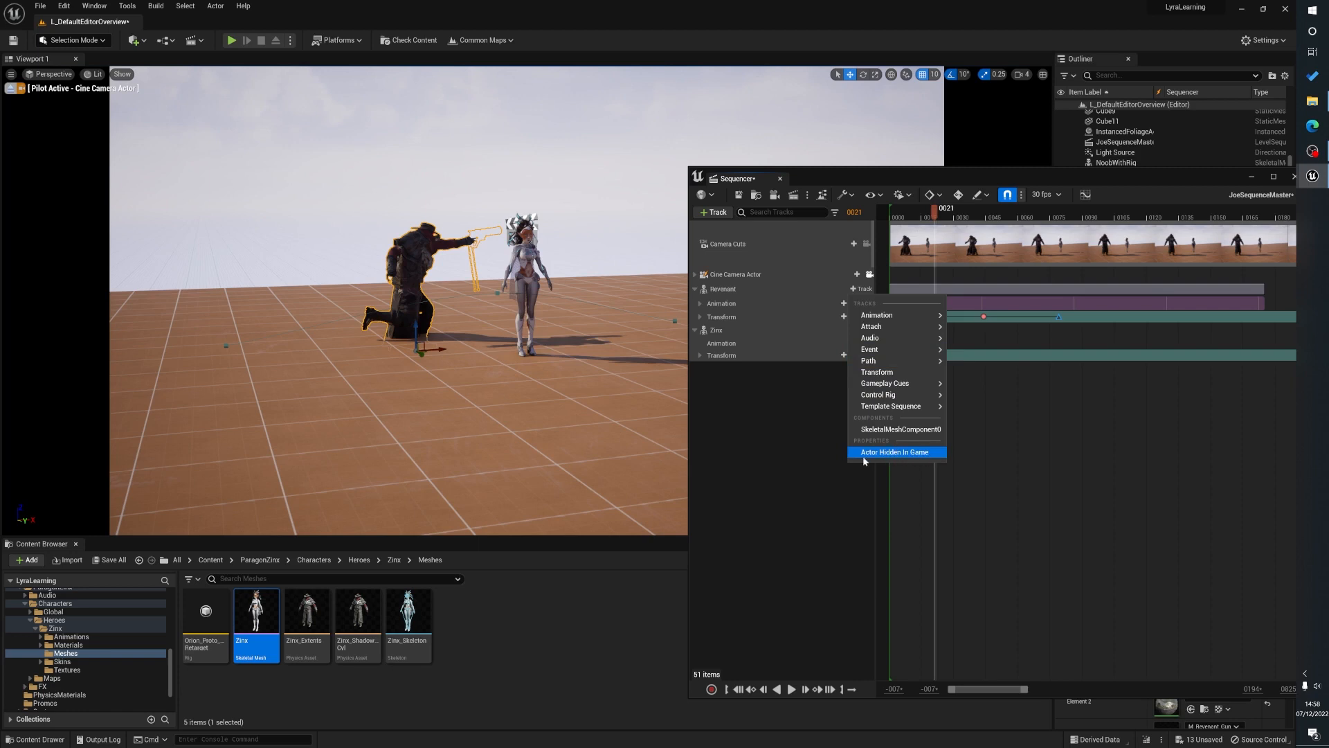
left_click(769, 510)
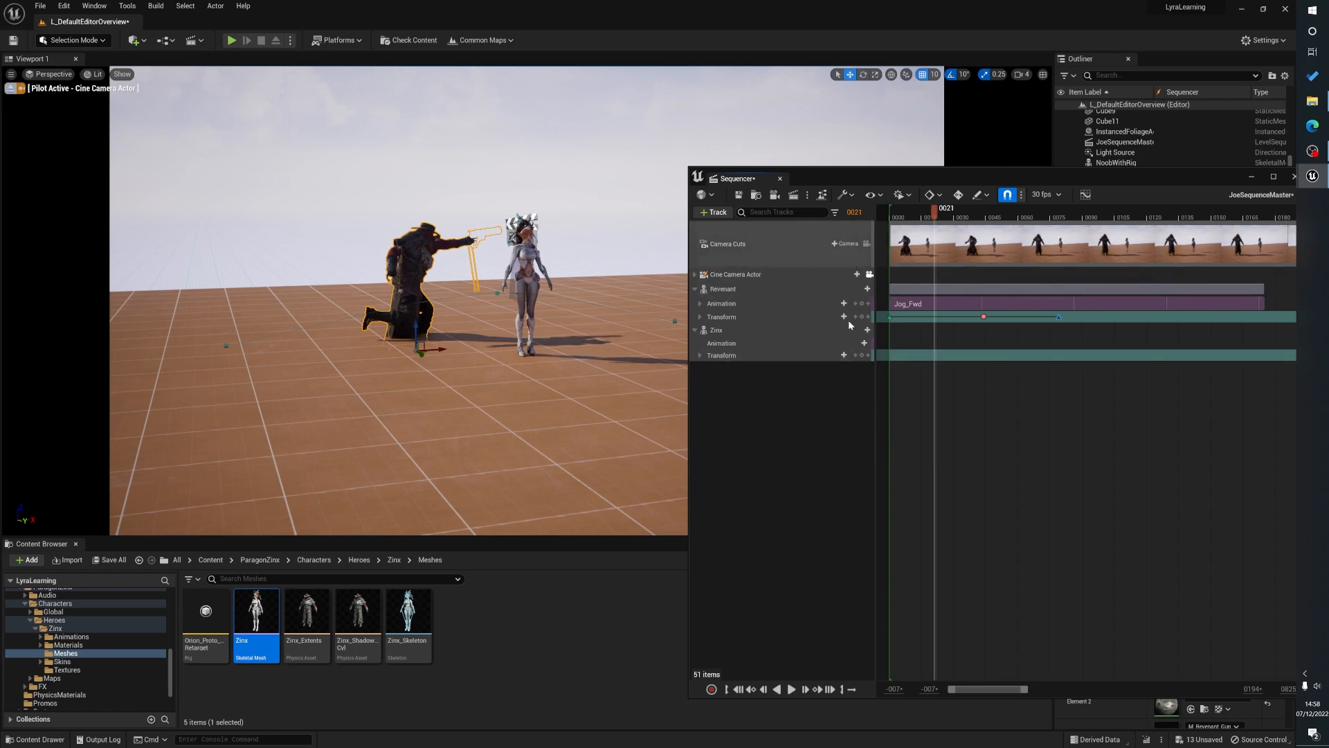
left_click_drag(935, 210, 898, 217)
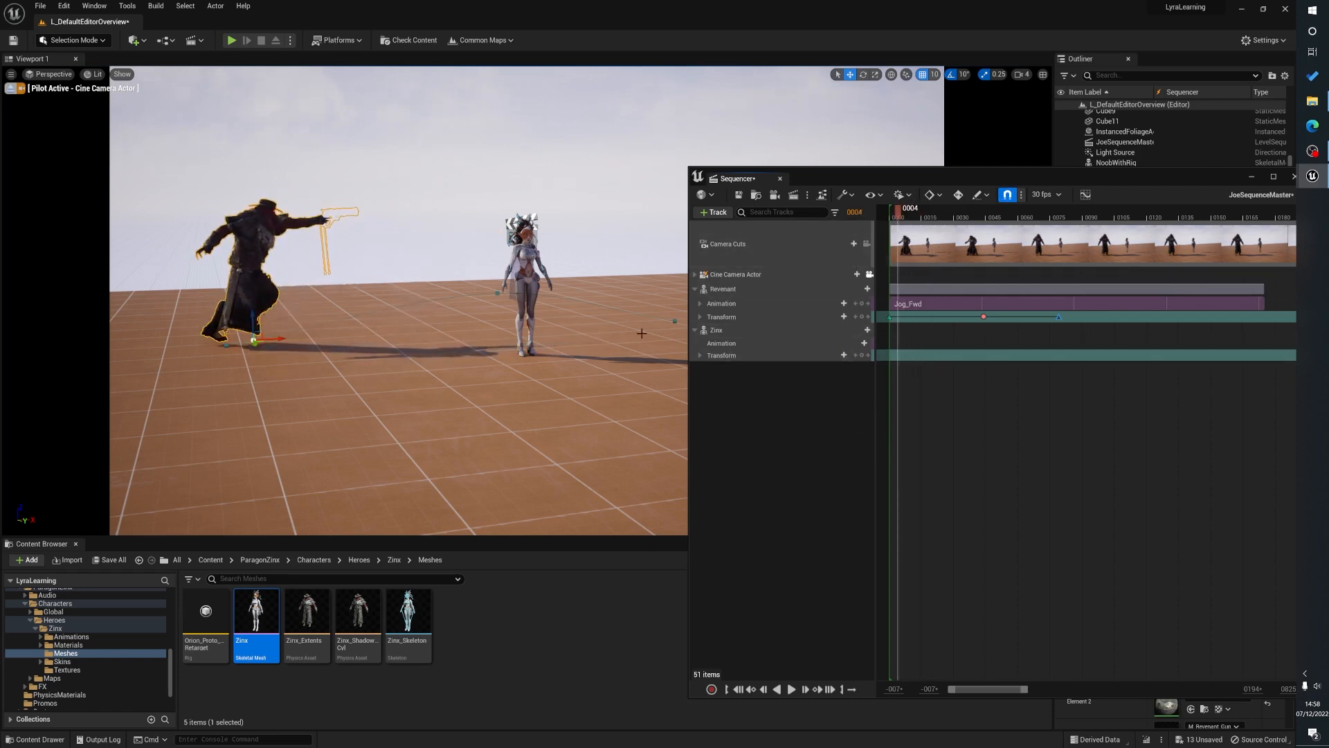